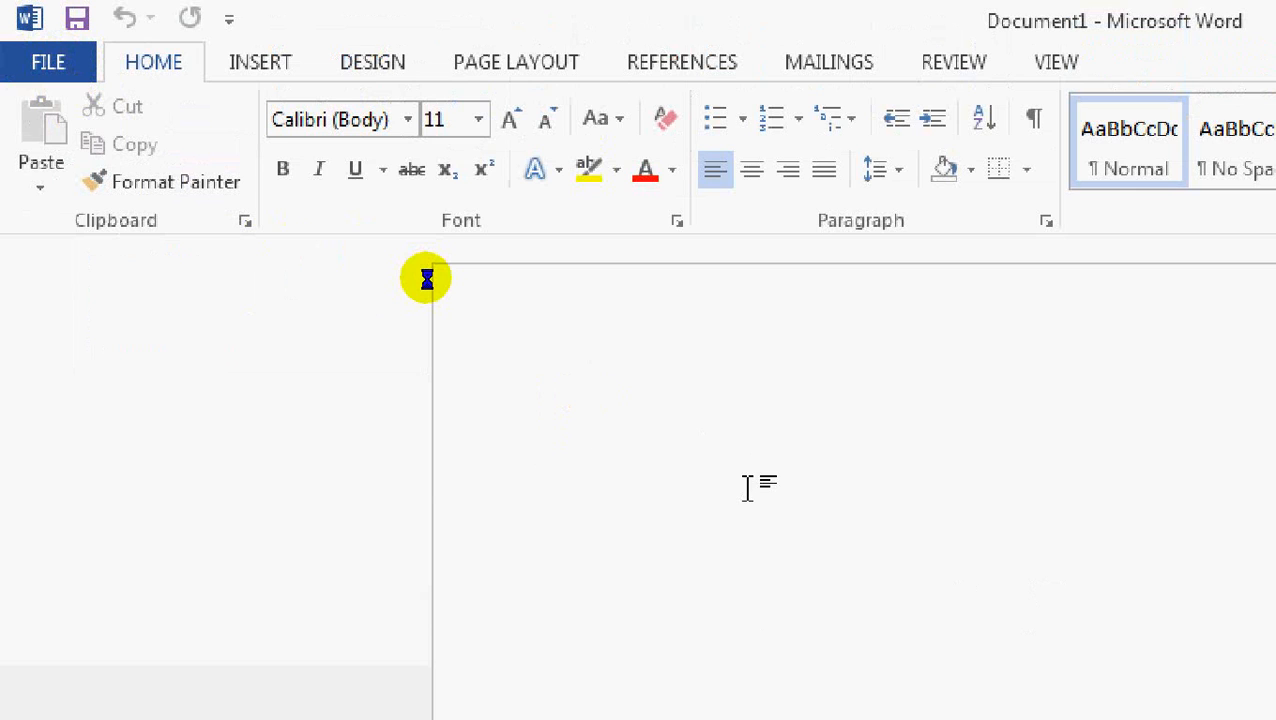
pyautogui.write('Our')
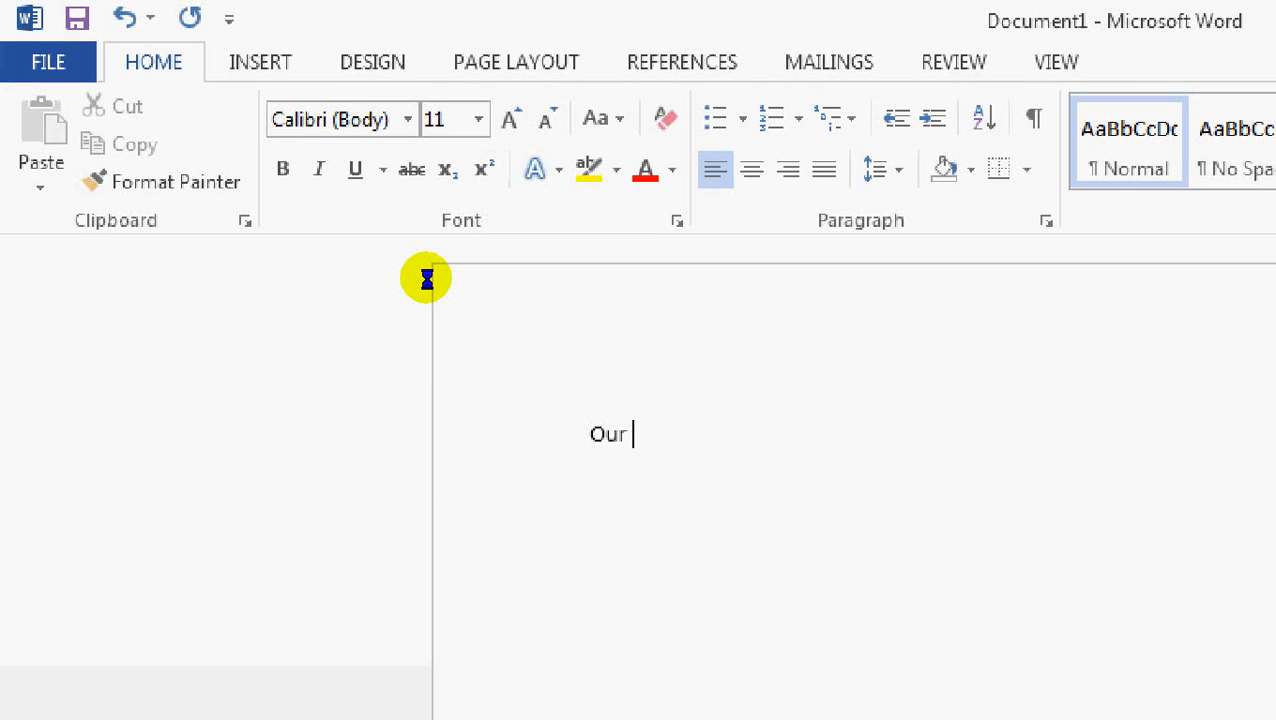
pyautogui.press('BackSpace')
pyautogui.press('BackSpace')
pyautogui.press('BackSpace')
pyautogui.press('BackSpace')
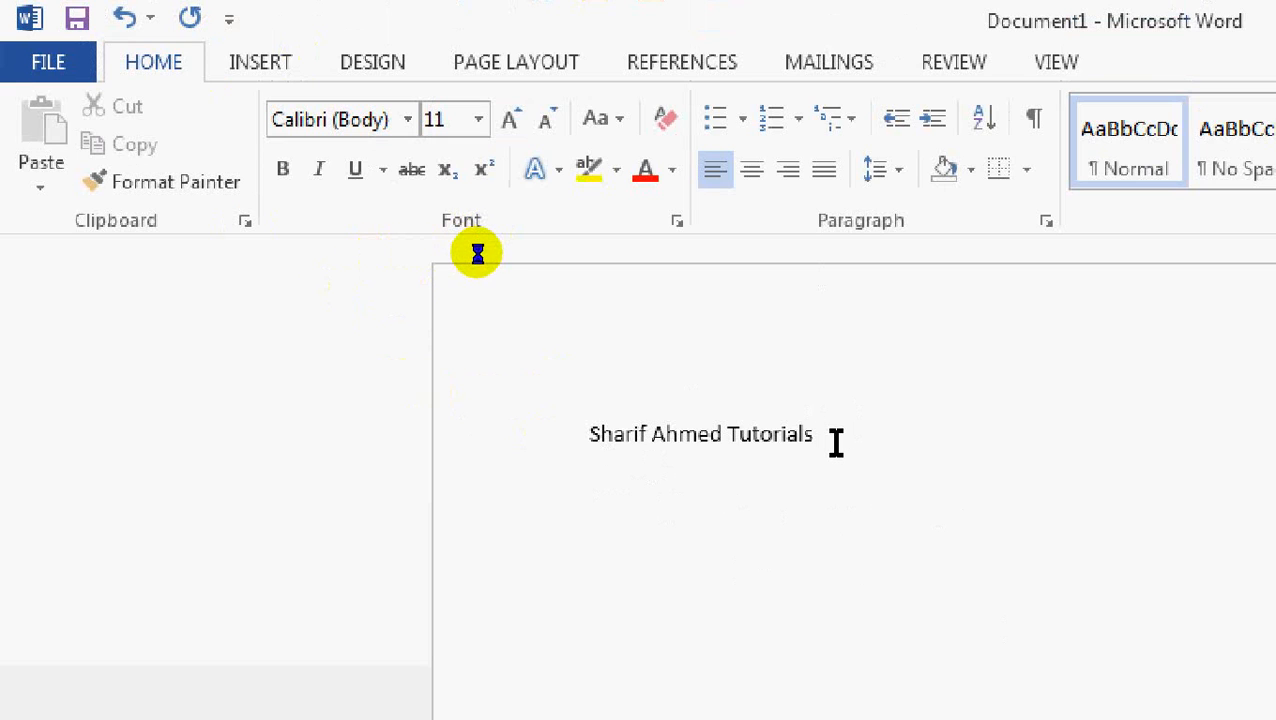
# Step: Copy the title line and paste a duplicate two lines below it
pyautogui.moveTo(826, 436); pyautogui.dragTo(581, 441)
pyautogui.hotkey('ctrl', 'c')
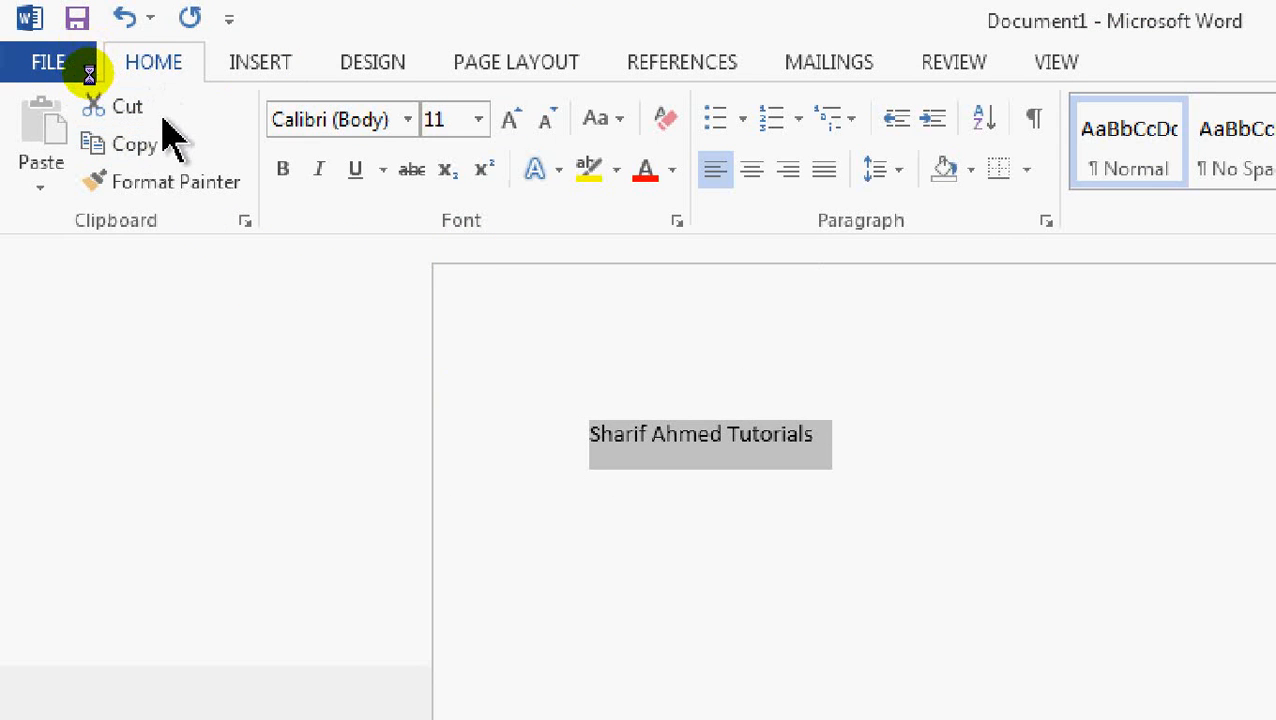
pyautogui.click(160, 181)
pyautogui.click(790, 527)
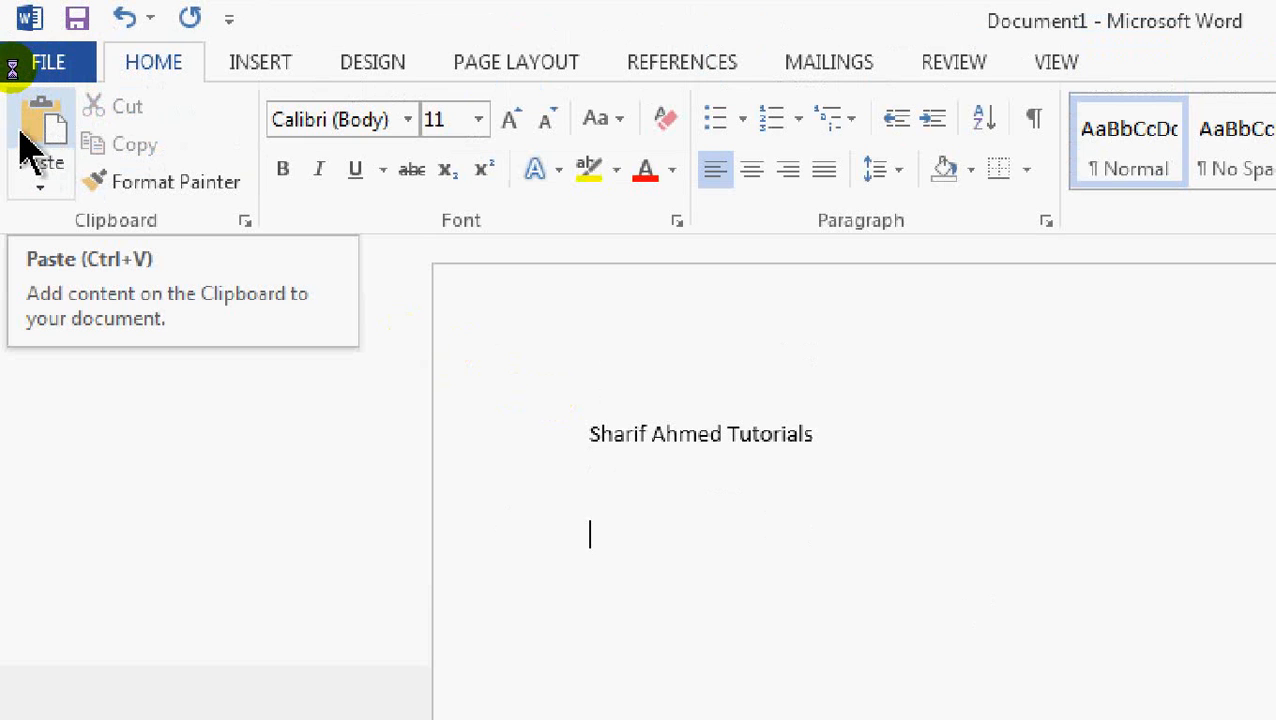
pyautogui.click(30, 140)
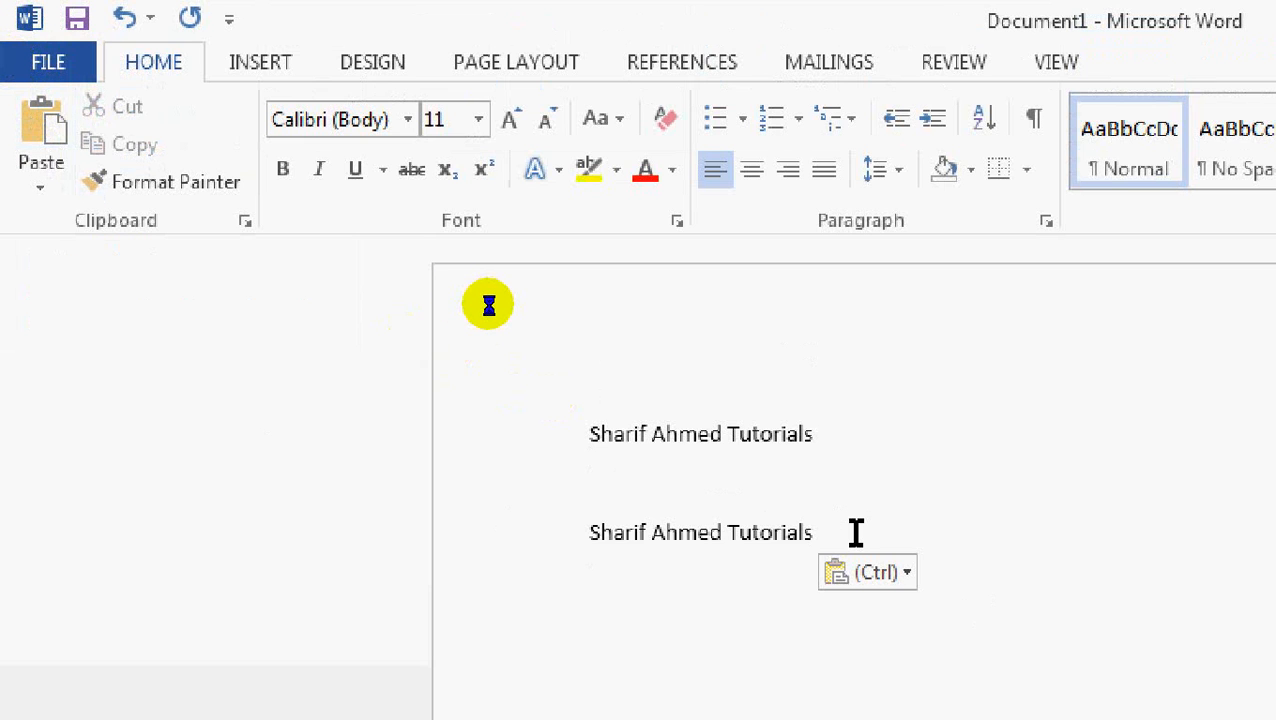
# Step: Cut both title lines and paste them back further down the page
pyautogui.moveTo(746, 513); pyautogui.dragTo(622, 445)
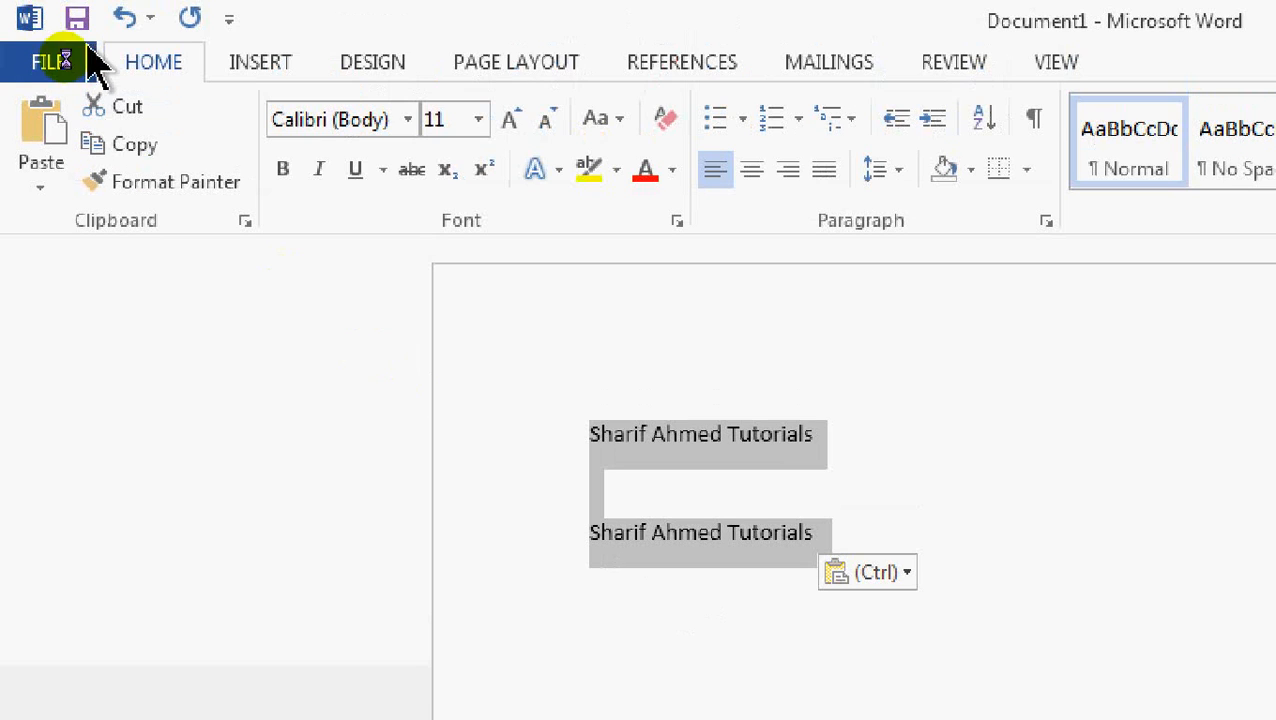
pyautogui.click(125, 108)
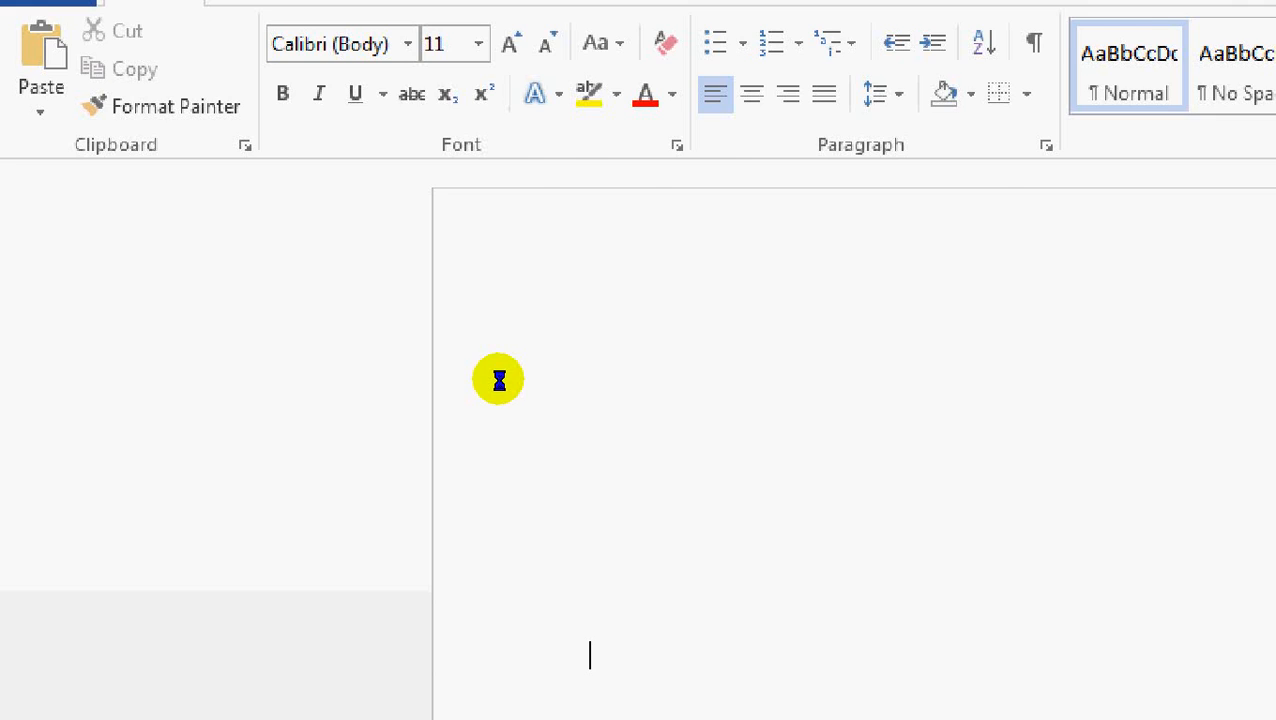
pyautogui.click(42, 55)
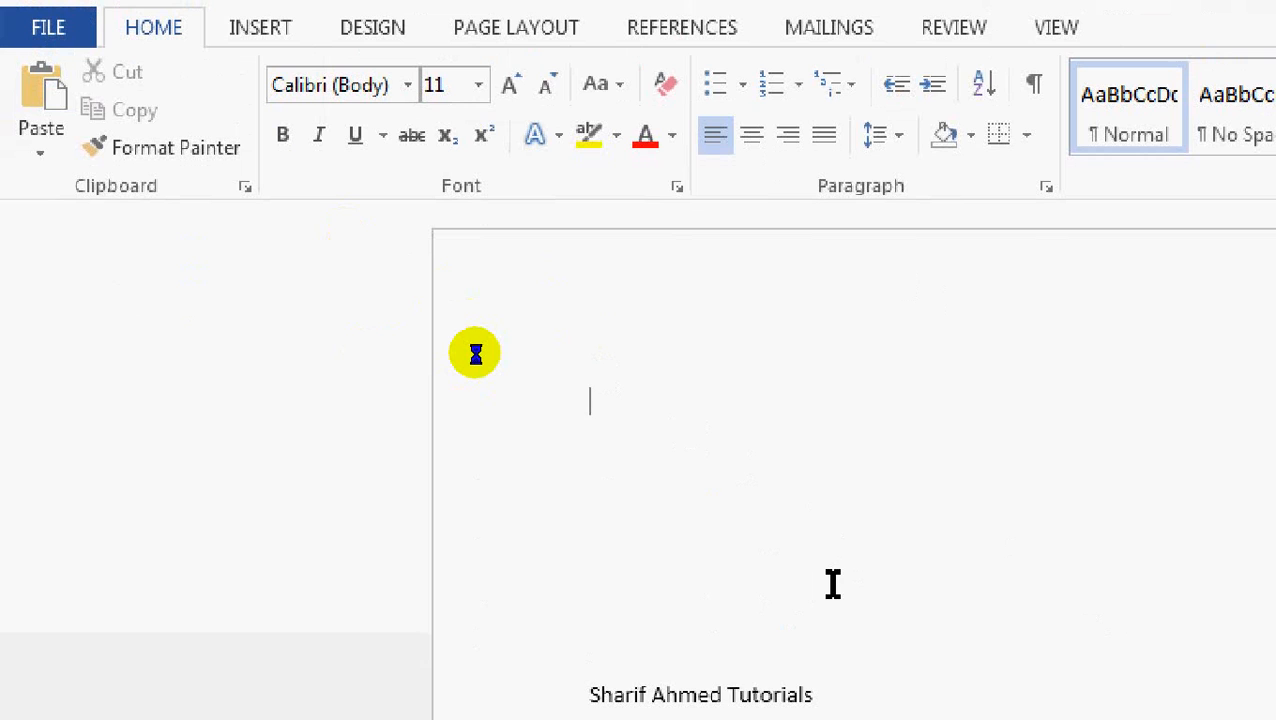
# Step: Delete the blank lines above the pasted titles and restore the initial "S" of the first title
pyautogui.press('Delete')
pyautogui.press('Delete')
pyautogui.press('Delete')
pyautogui.press('Delete')
pyautogui.press('Delete')
pyautogui.press('Delete')
pyautogui.press('Delete')
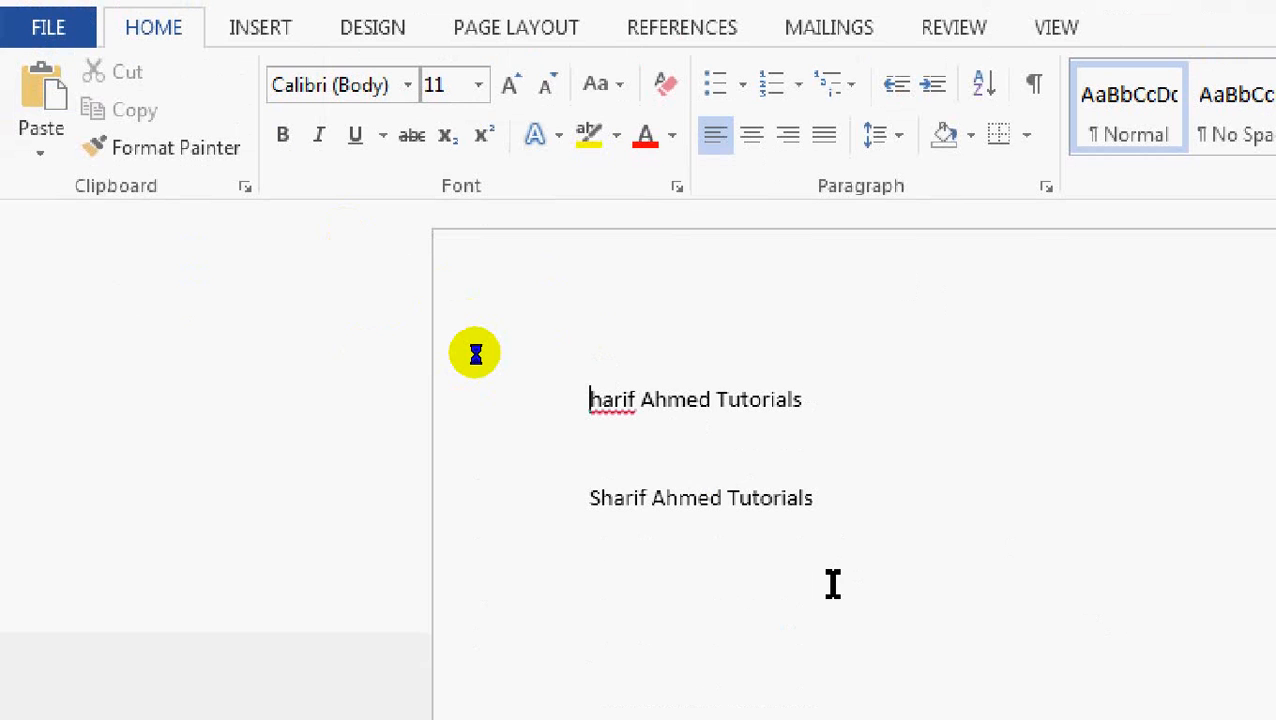
pyautogui.write('S')
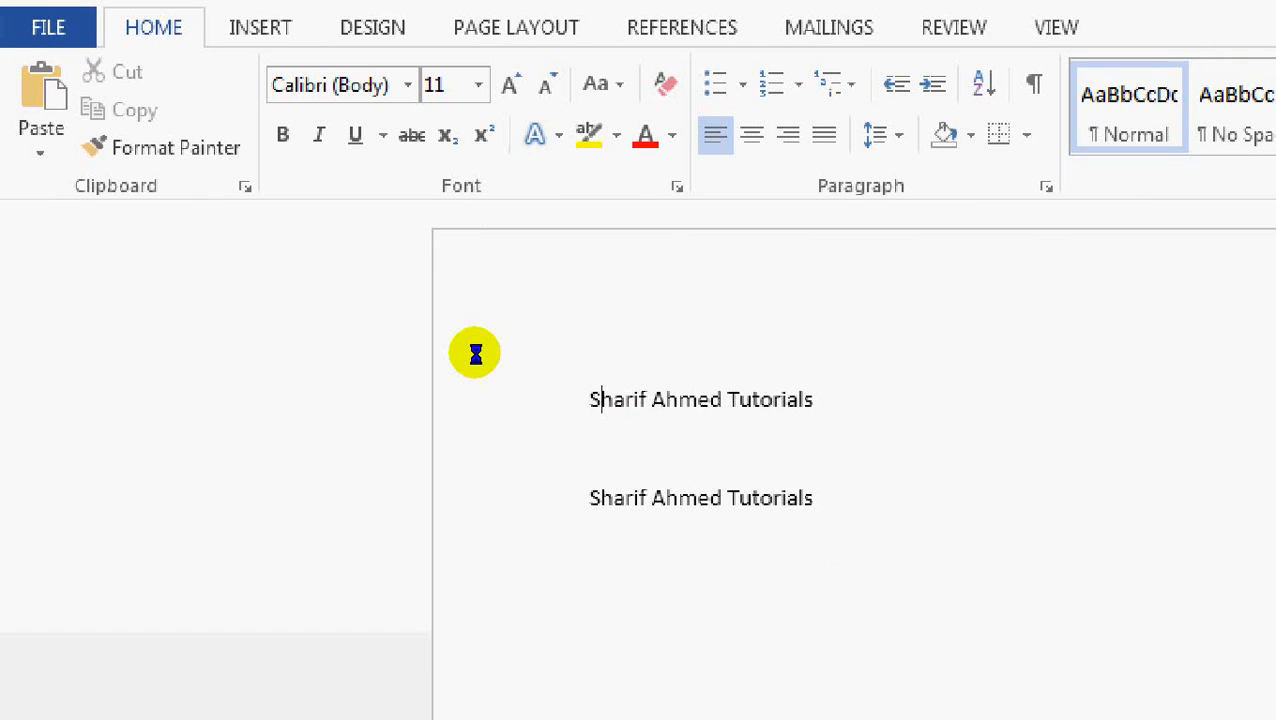
# Step: Copy the first title line and paste it on the blank line between the two titles
pyautogui.click(692, 438)
pyautogui.moveTo(822, 402); pyautogui.dragTo(565, 392)
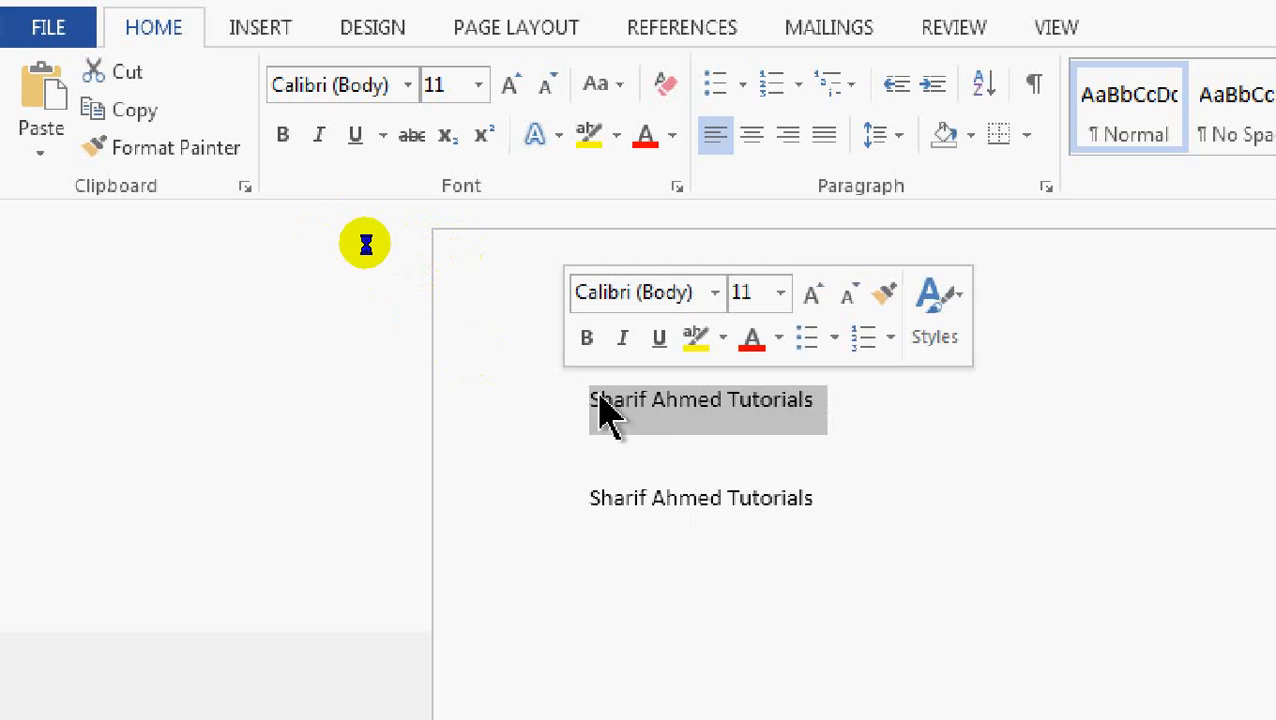
pyautogui.rightClick(645, 405)
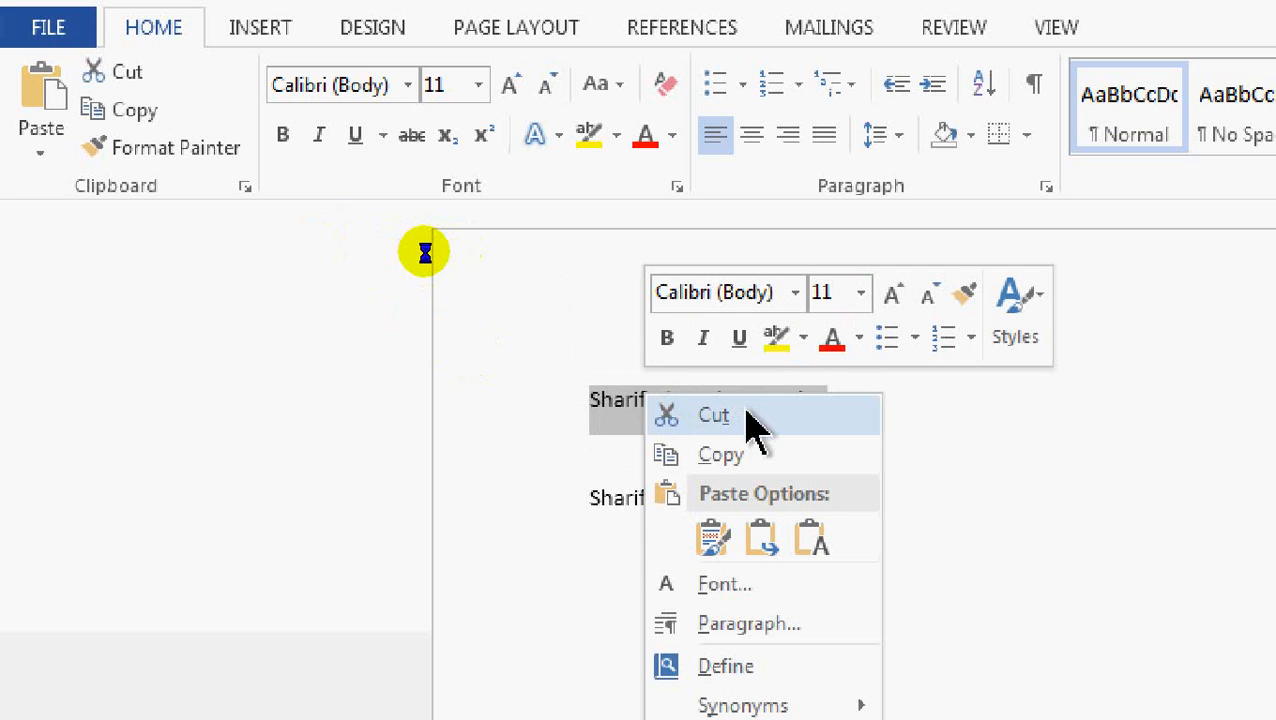
pyautogui.press('Escape')
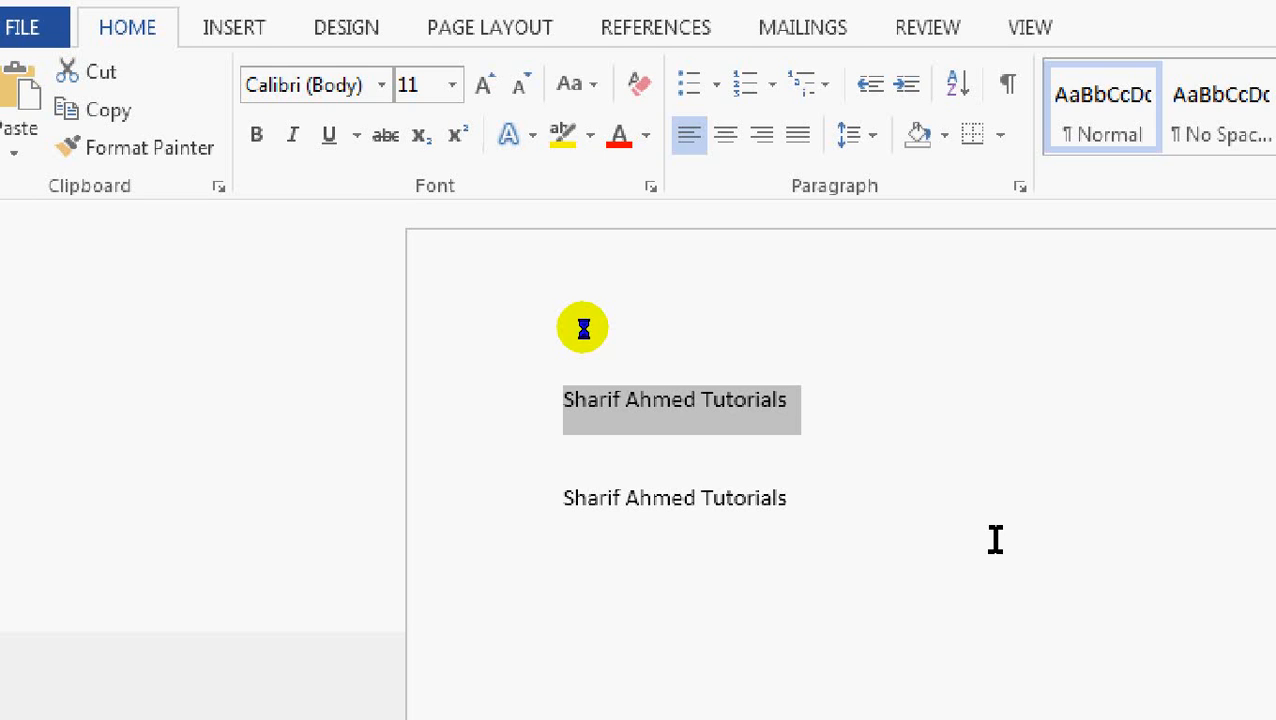
pyautogui.click(735, 450)
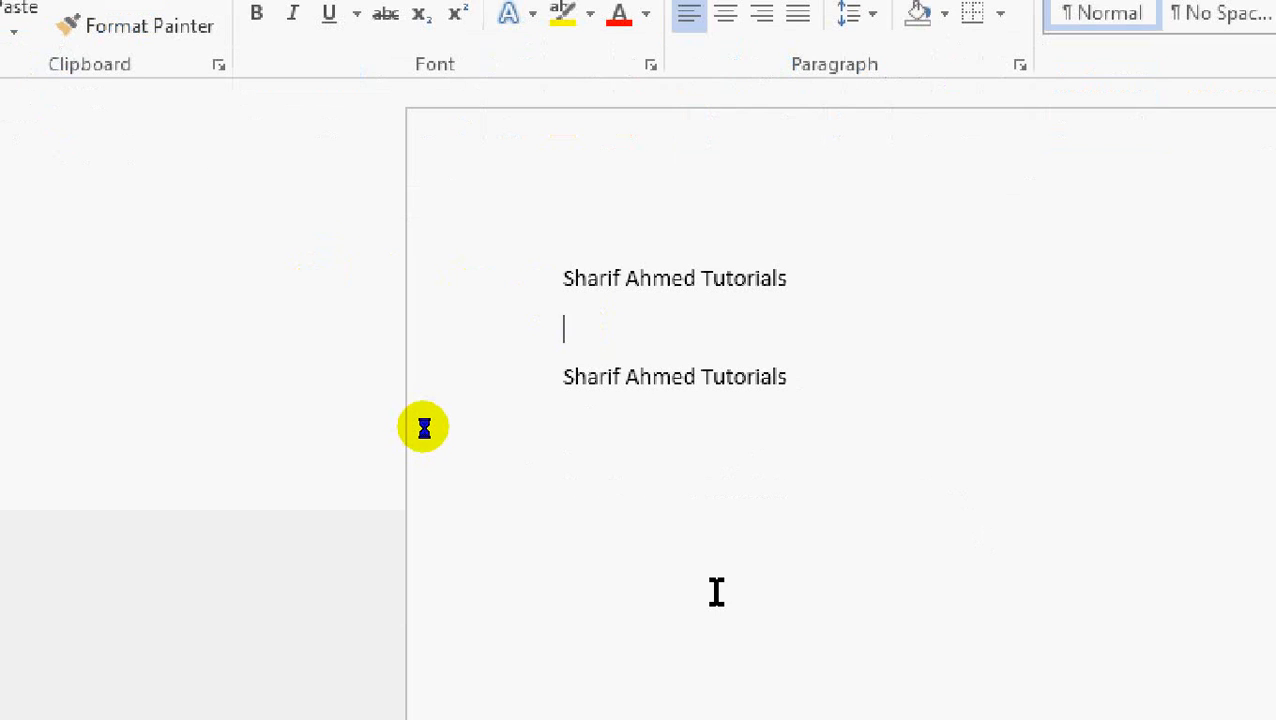
pyautogui.hotkey('ctrl', 'v')
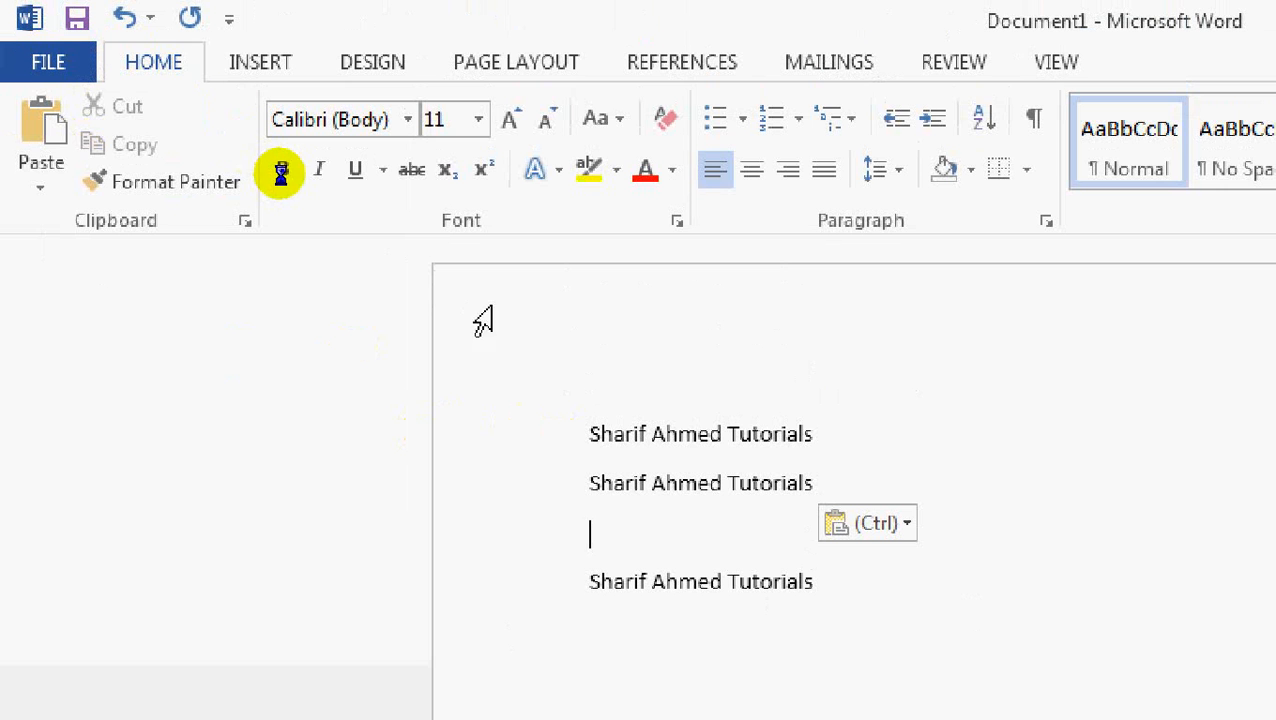
# Step: Change the font of the first title line to Airstrike
pyautogui.click(484, 169)
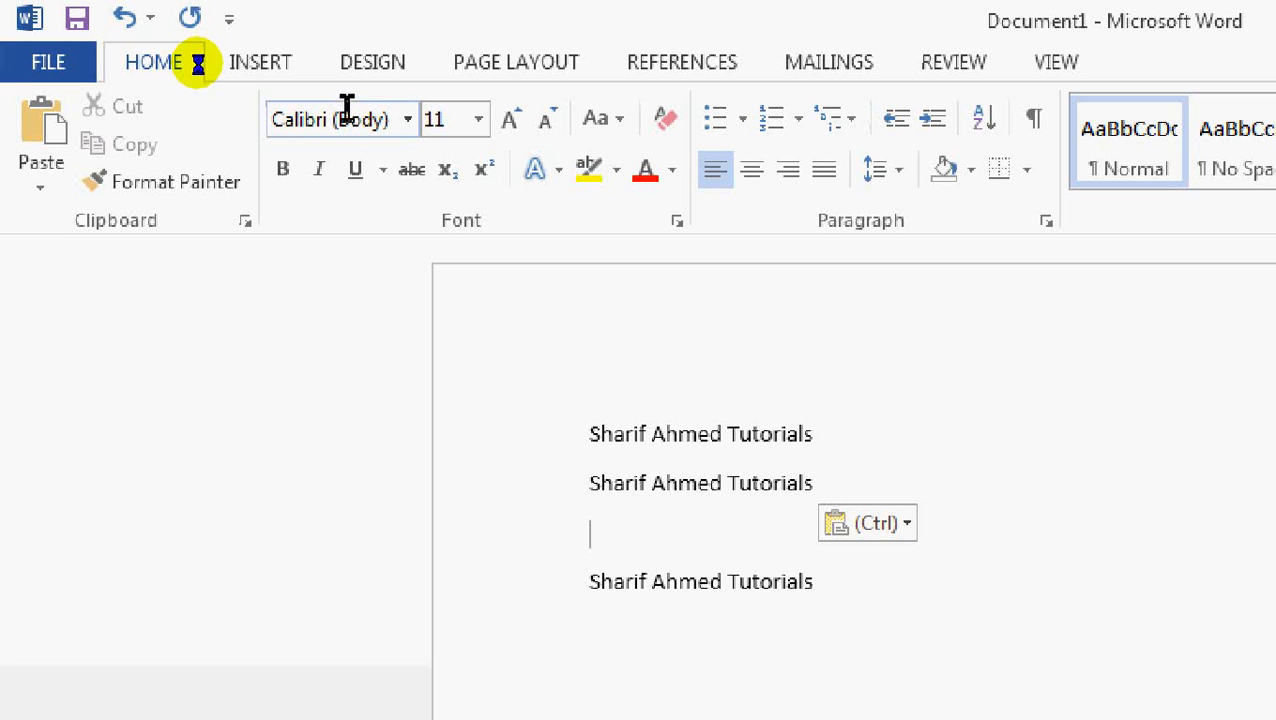
pyautogui.moveTo(592, 436); pyautogui.dragTo(838, 452)
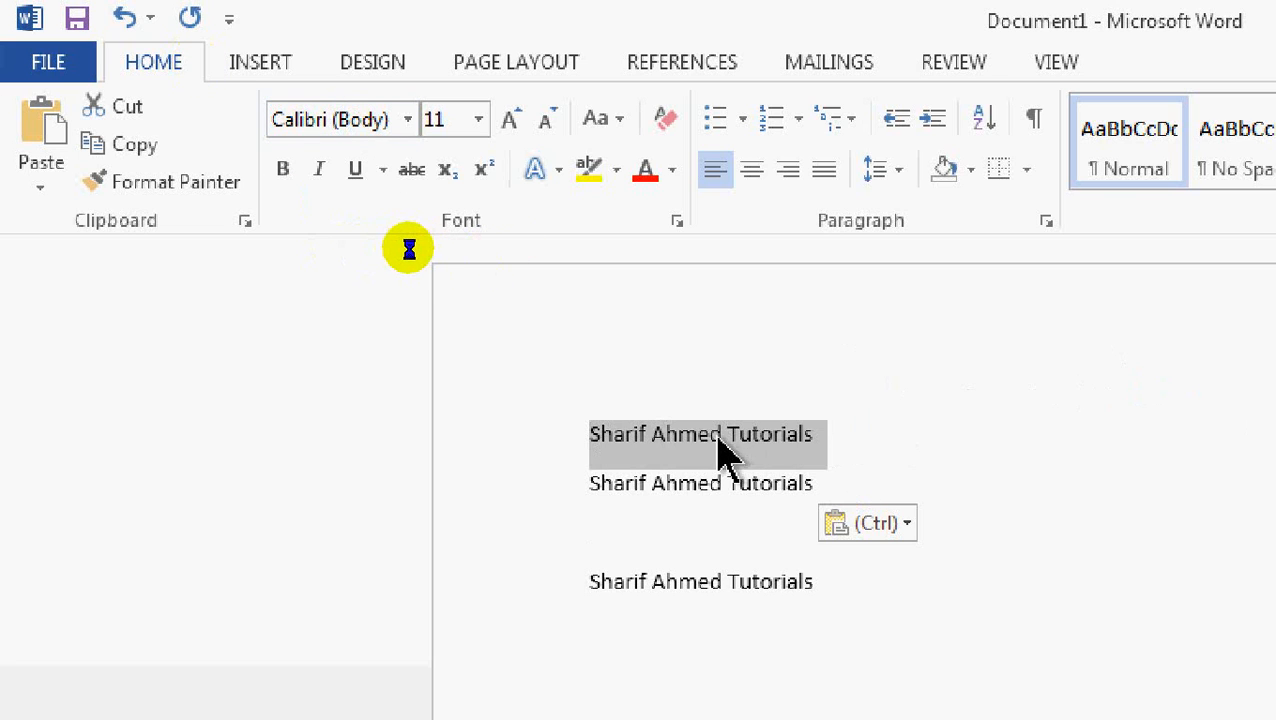
pyautogui.click(407, 120)
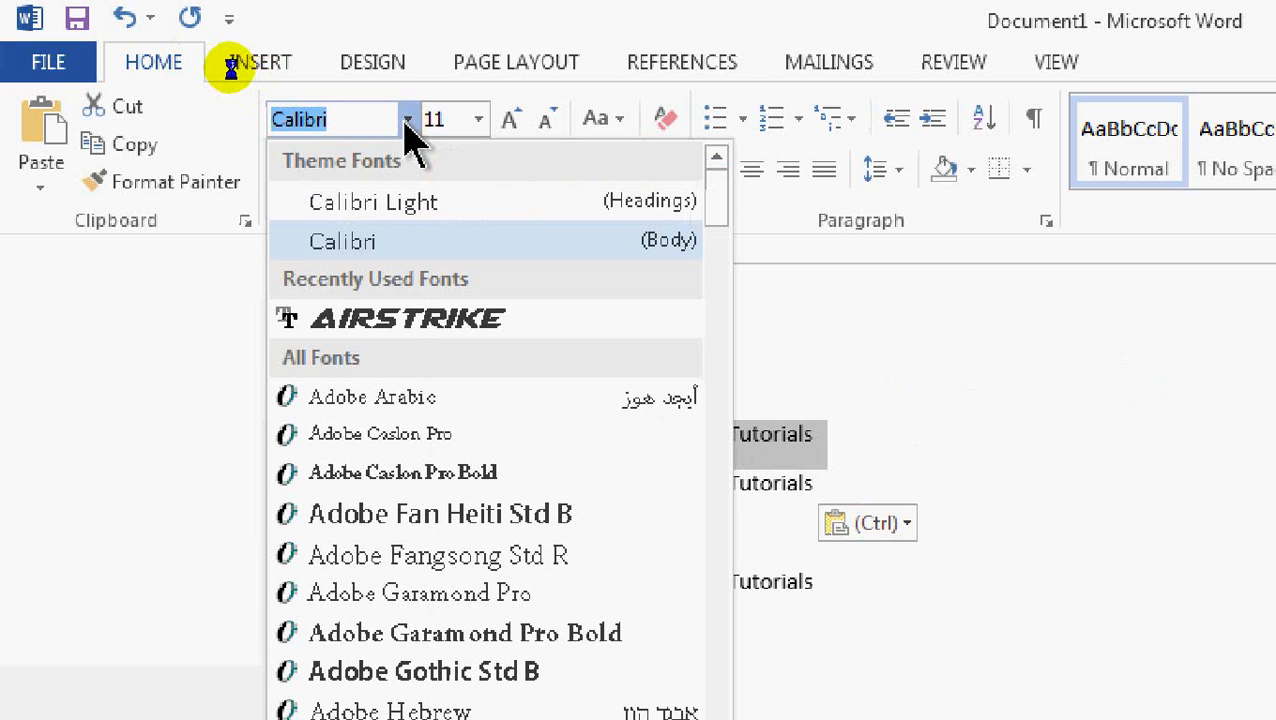
pyautogui.click(405, 320)
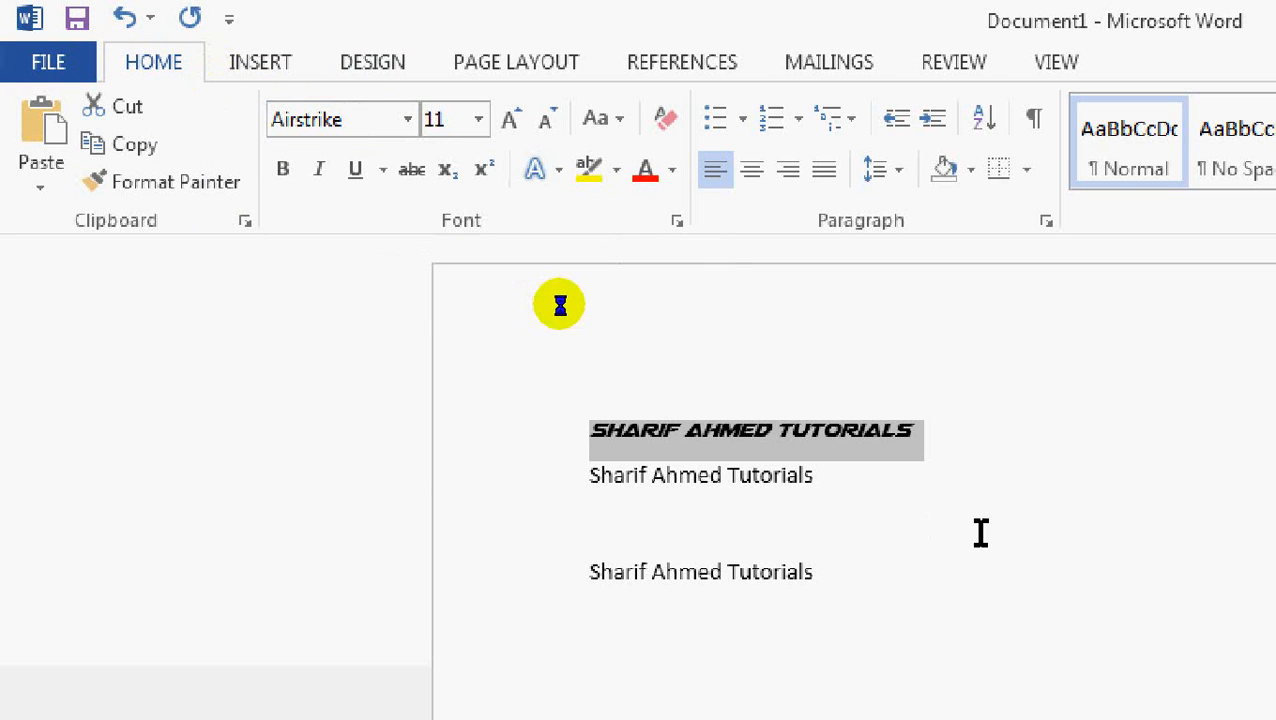
pyautogui.click(940, 485)
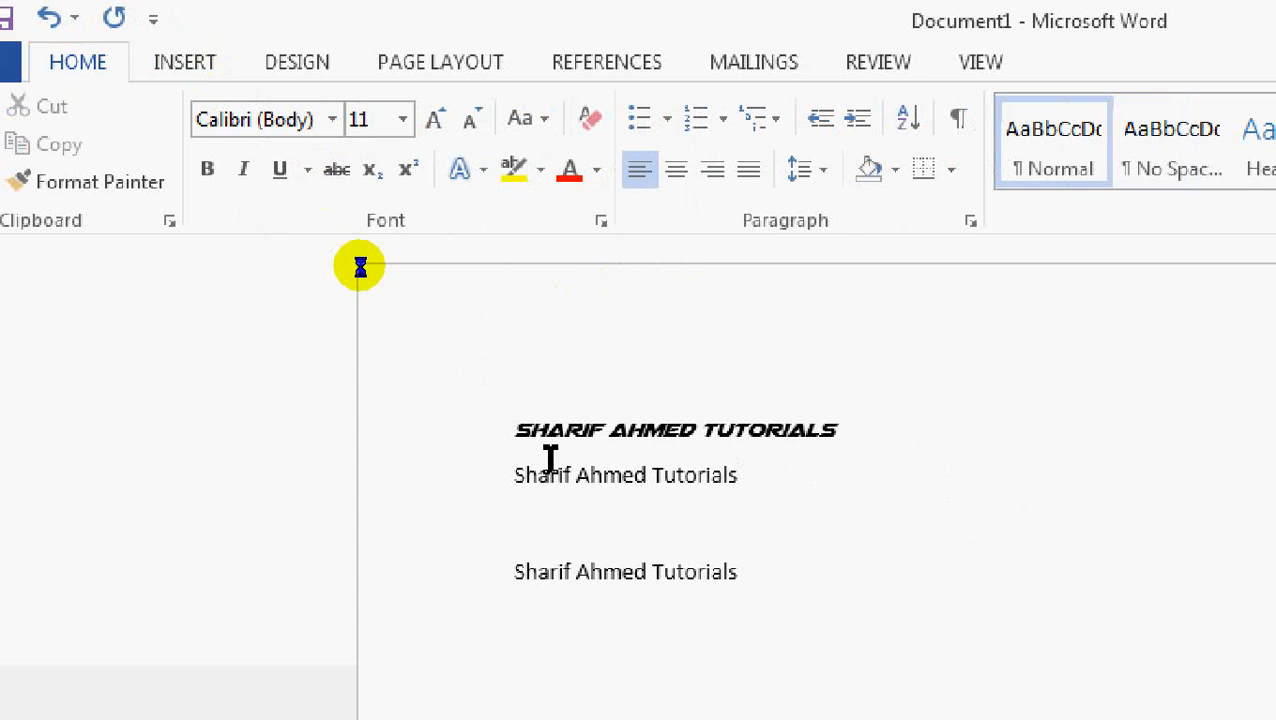
# Step: Set the font size of the second title line to 28
pyautogui.moveTo(516, 474); pyautogui.dragTo(762, 485)
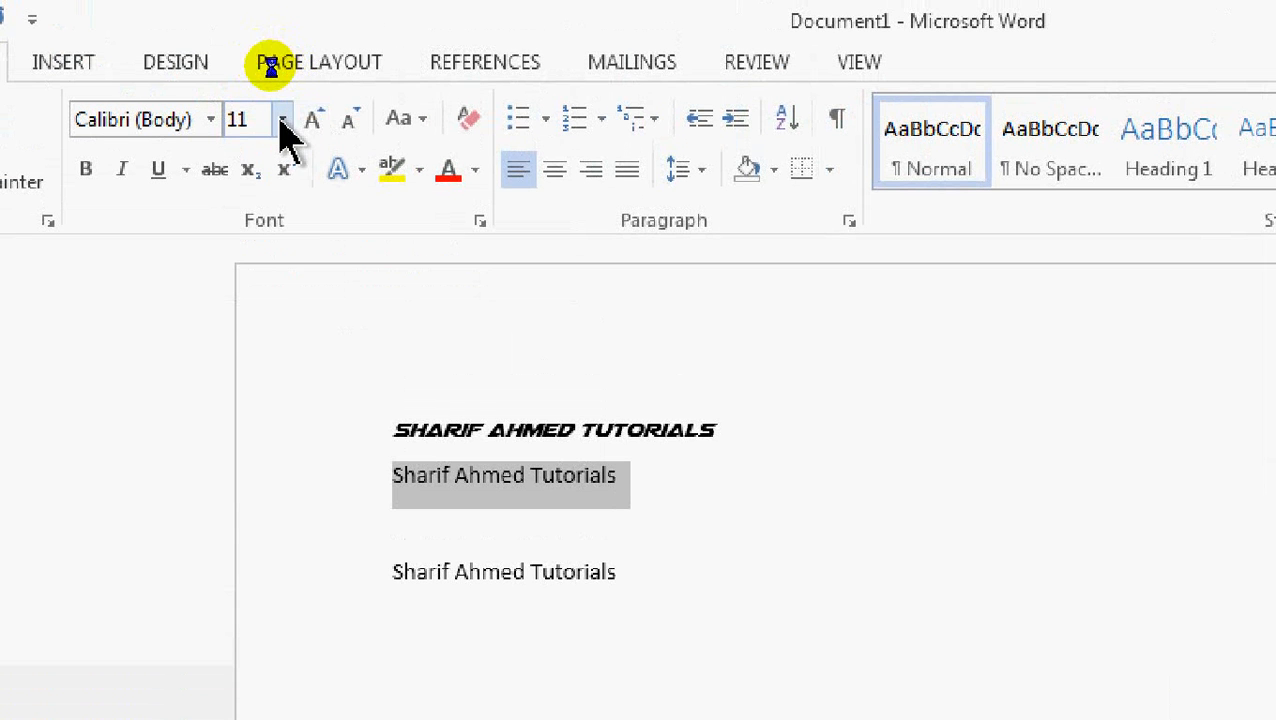
pyautogui.click(282, 120)
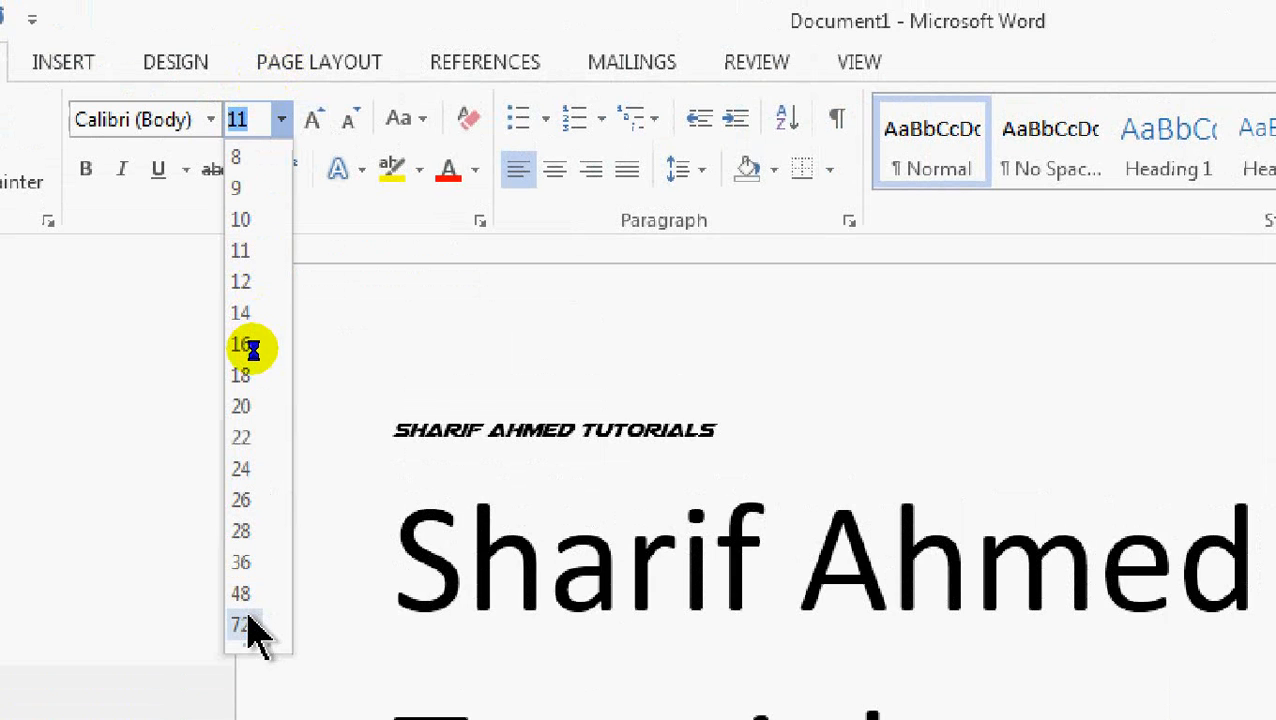
pyautogui.click(252, 528)
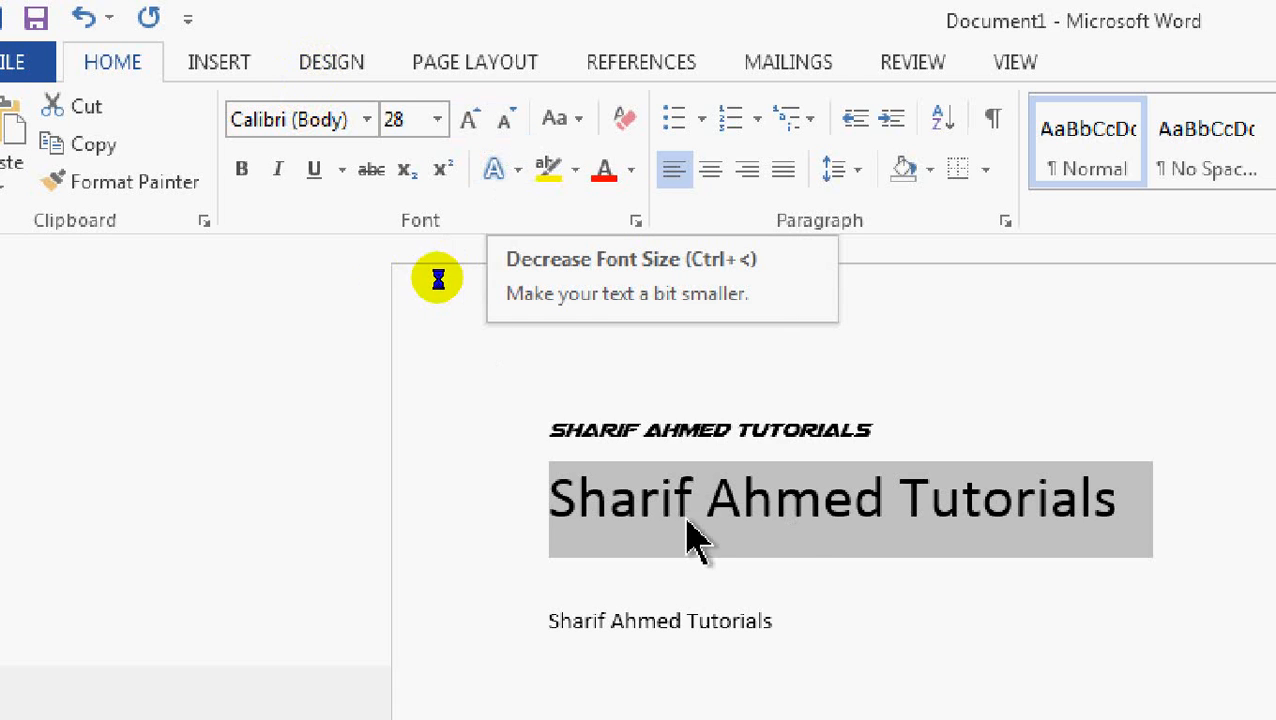
# Step: Shrink the selected second title line step by step to font size 16
pyautogui.click(509, 117)
pyautogui.click(509, 117)
pyautogui.click(509, 117)
pyautogui.click(509, 117)
pyautogui.click(509, 117)
pyautogui.click(509, 117)
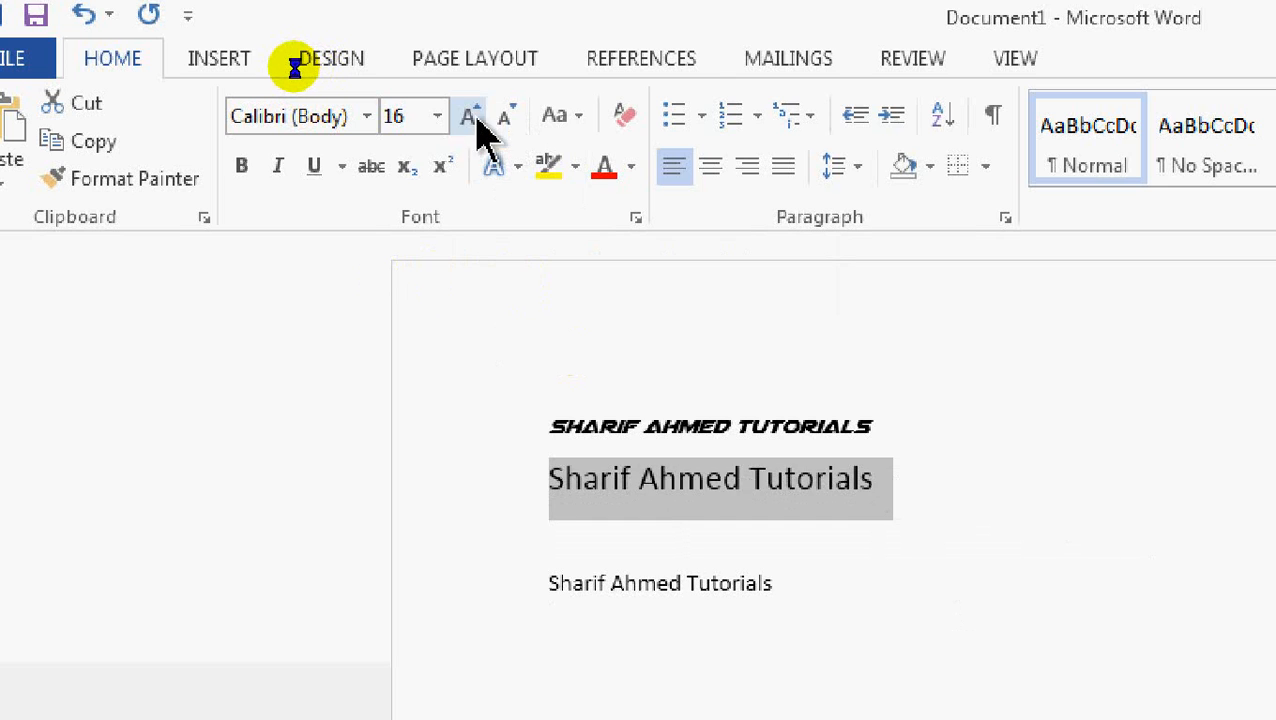
# Step: Enlarge the selected second title line step by step to font size 22
pyautogui.click(468, 117)
pyautogui.click(468, 117)
pyautogui.click(468, 117)
pyautogui.click(468, 117)
pyautogui.click(468, 117)
pyautogui.click(468, 117)
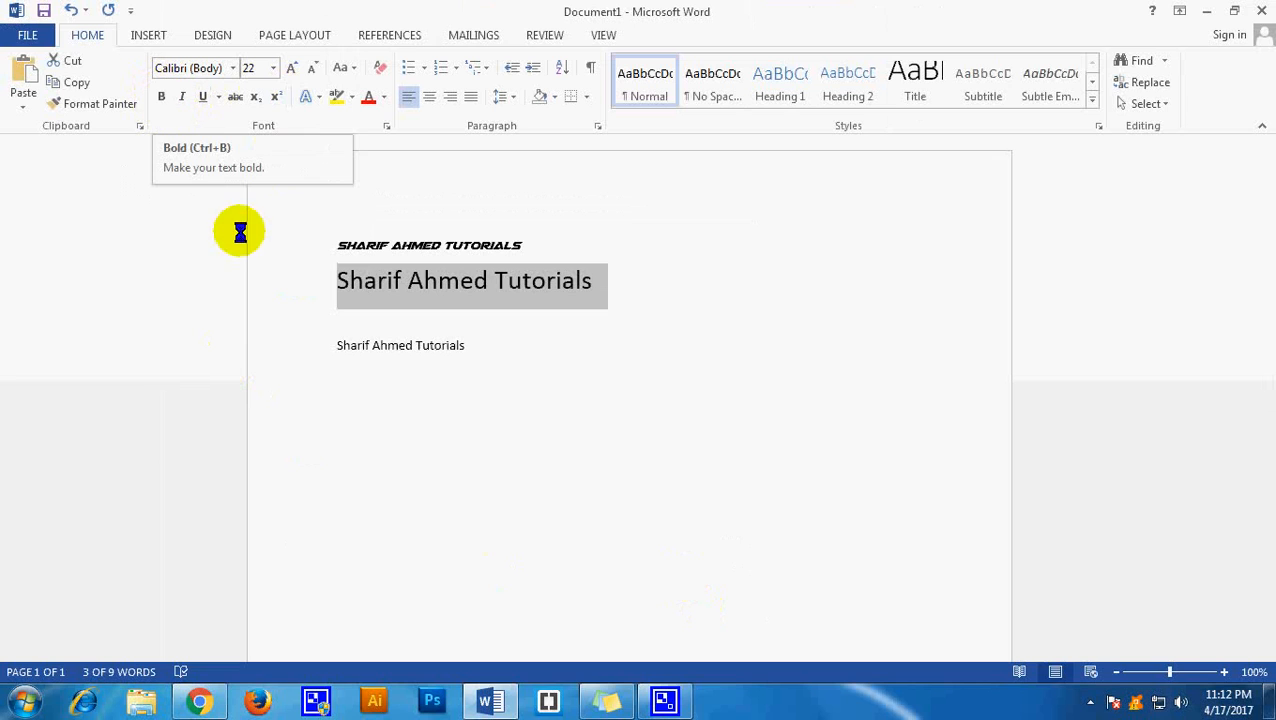
# Step: Format the selected second title line as bold, italic and underlined
pyautogui.click(162, 97)
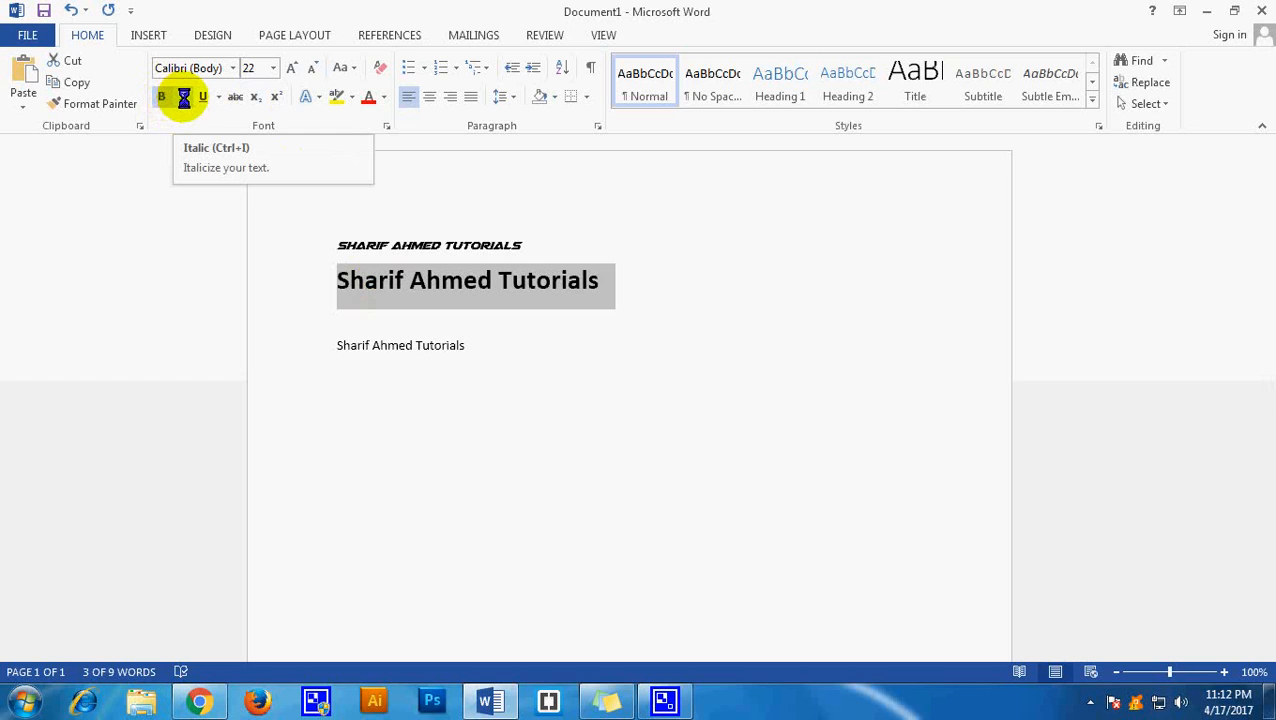
pyautogui.click(184, 97)
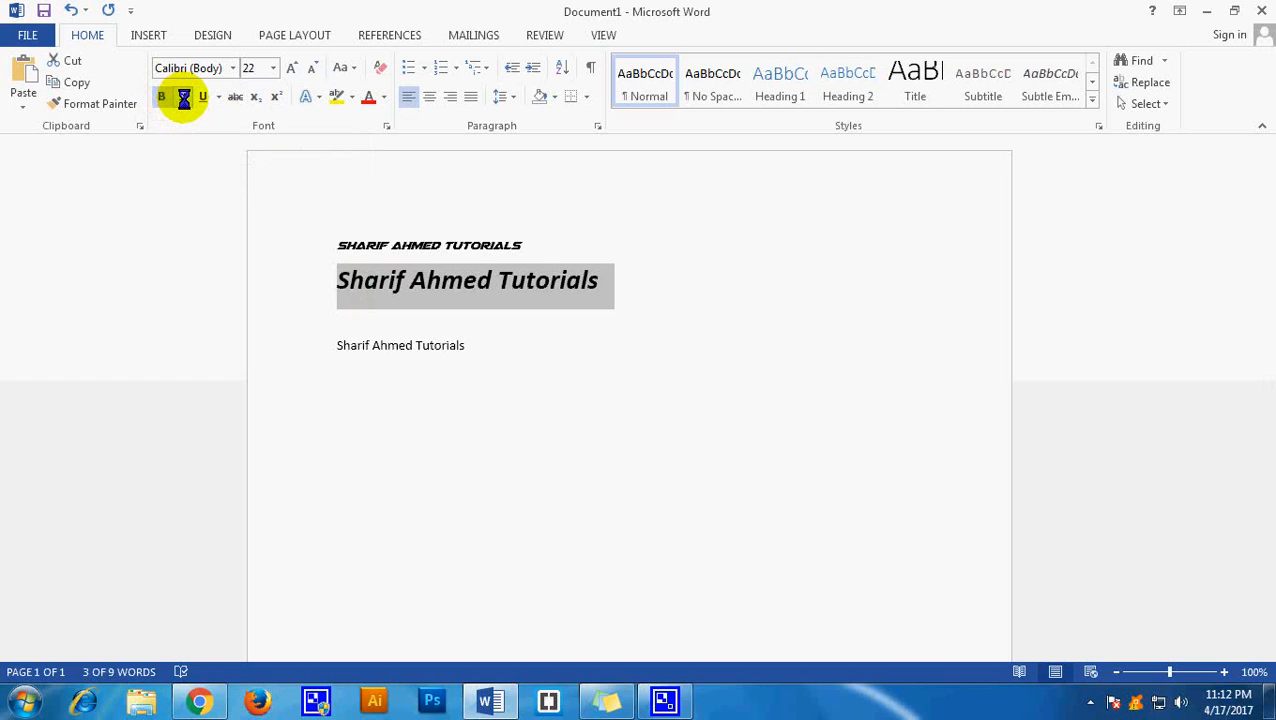
pyautogui.click(201, 97)
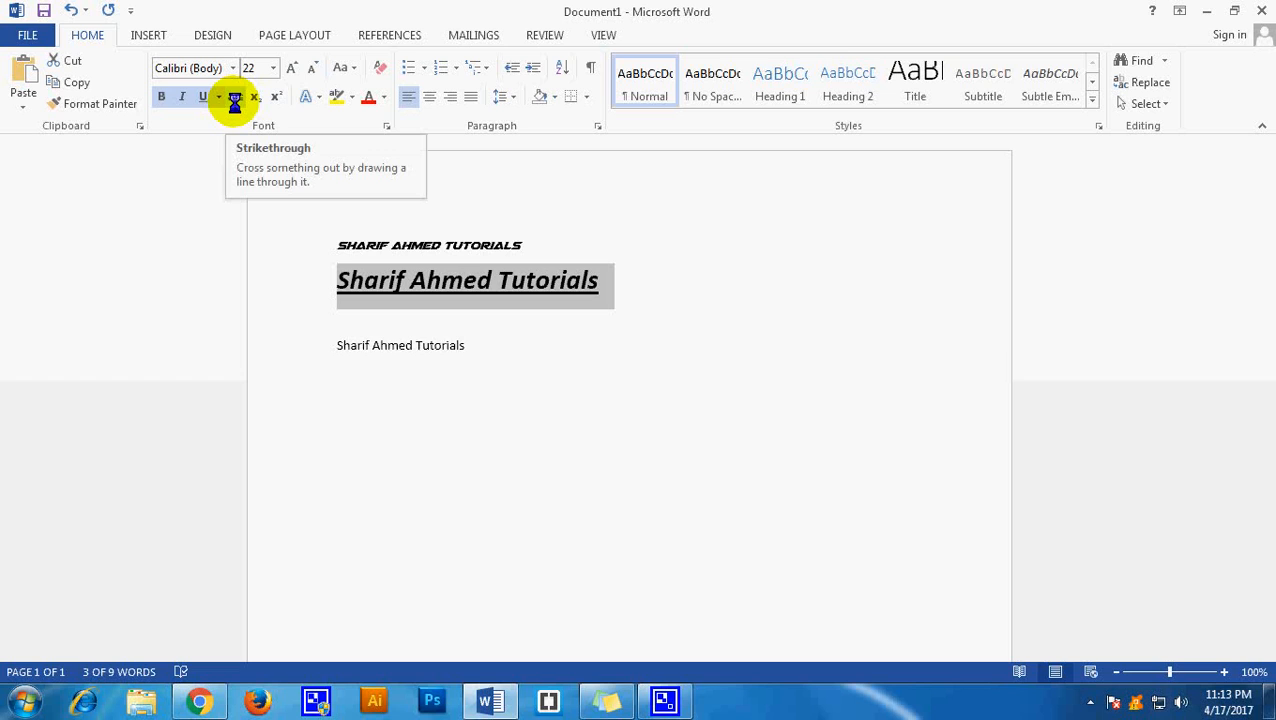
# Step: Apply strikethrough to the last title line and deselect it
pyautogui.click(441, 376)
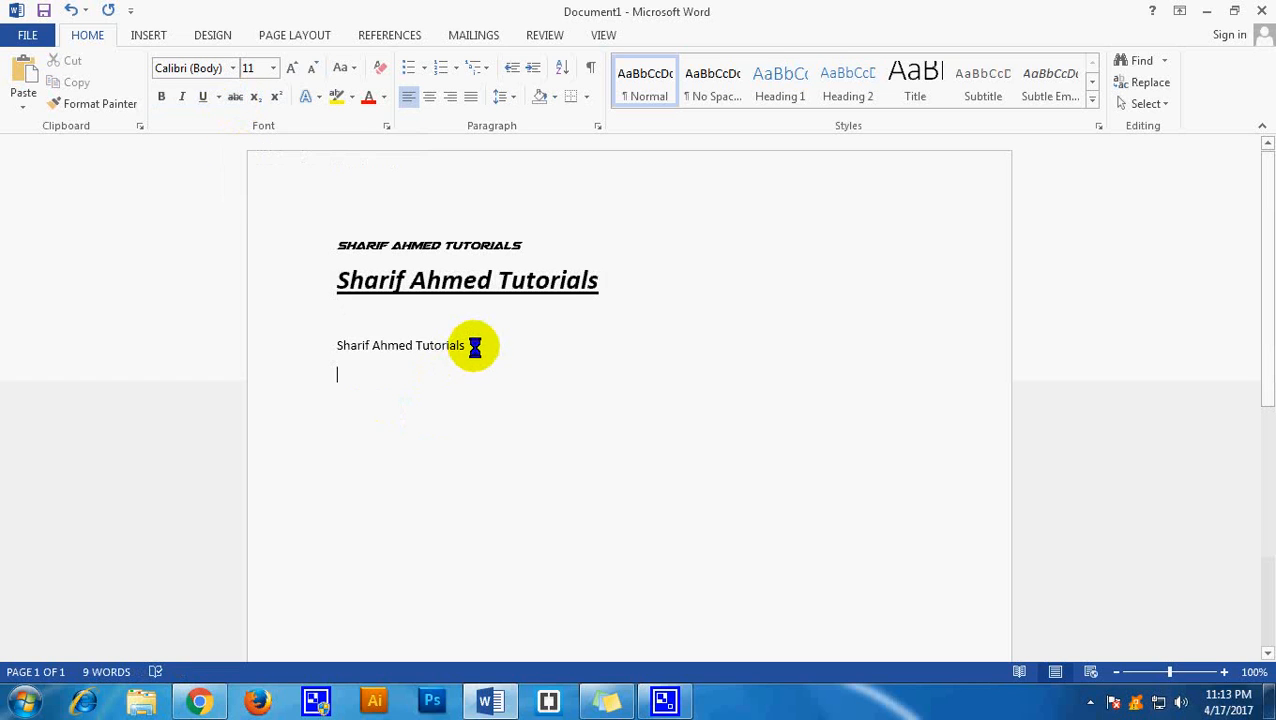
pyautogui.moveTo(473, 345); pyautogui.dragTo(321, 350)
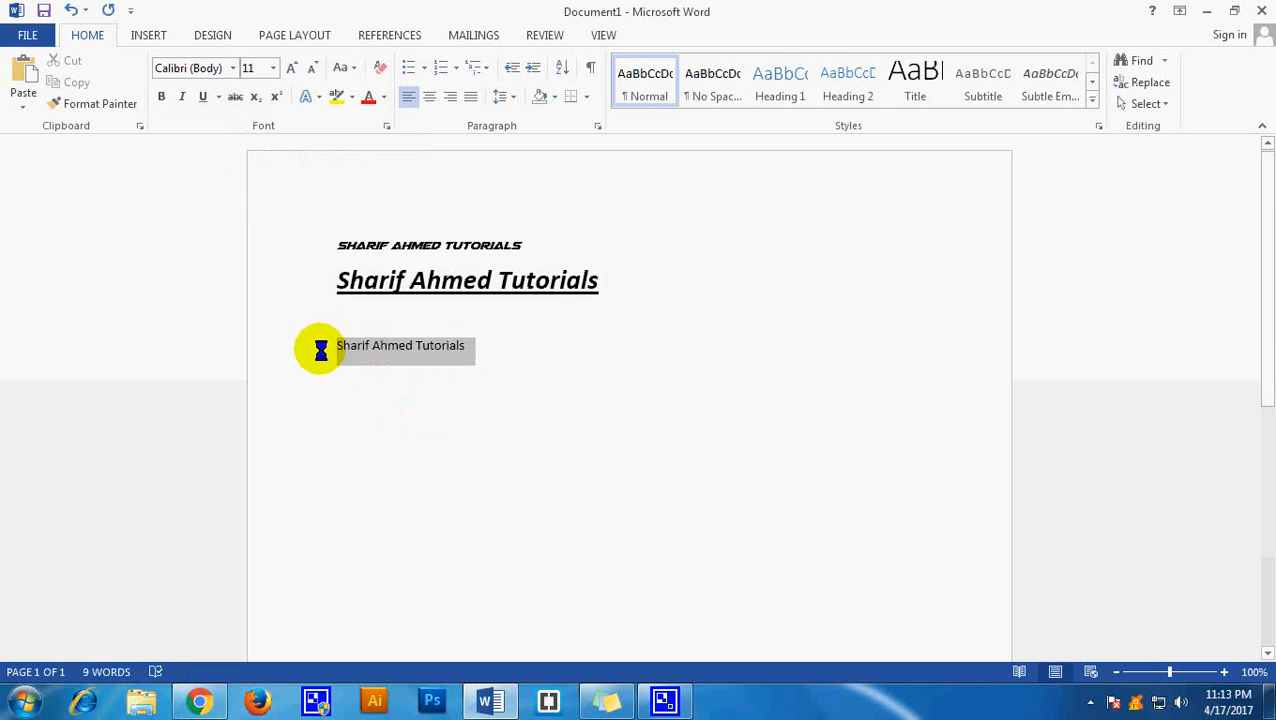
pyautogui.click(234, 97)
pyautogui.click(584, 476)
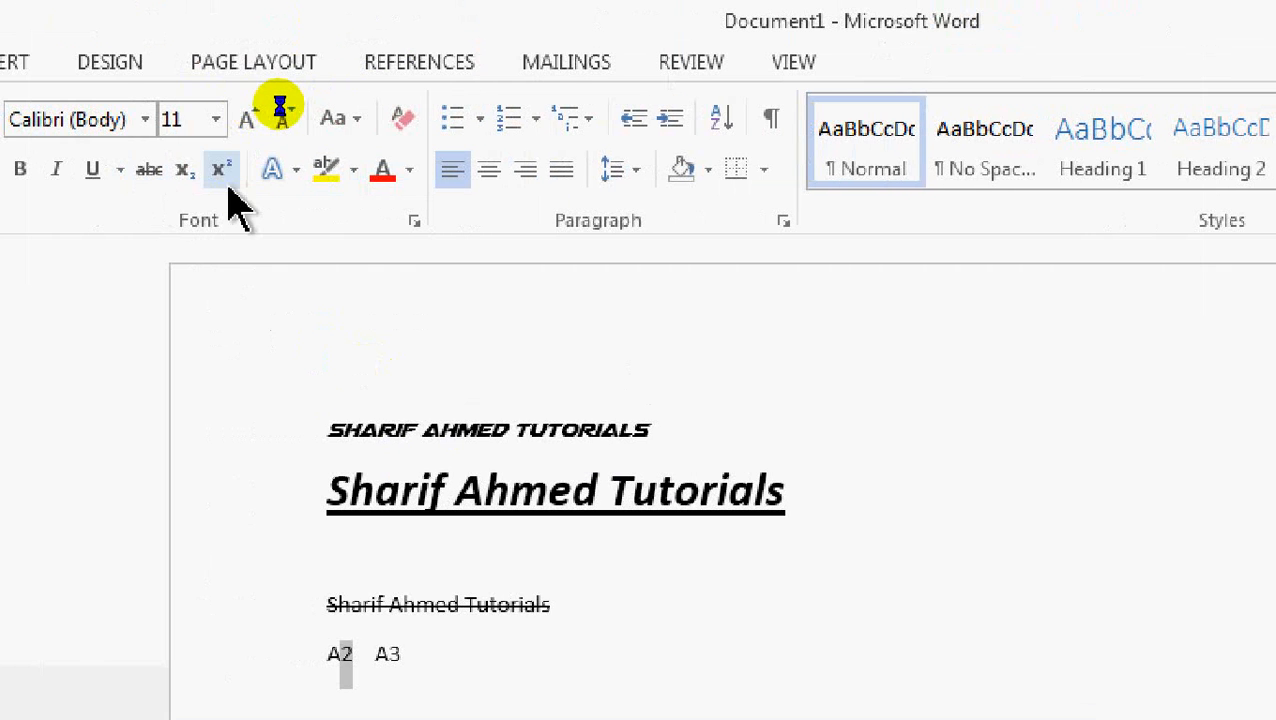
# Step: Format the 2 in "A2" as subscript and the 3 in "A3" as superscript
pyautogui.click(184, 170)
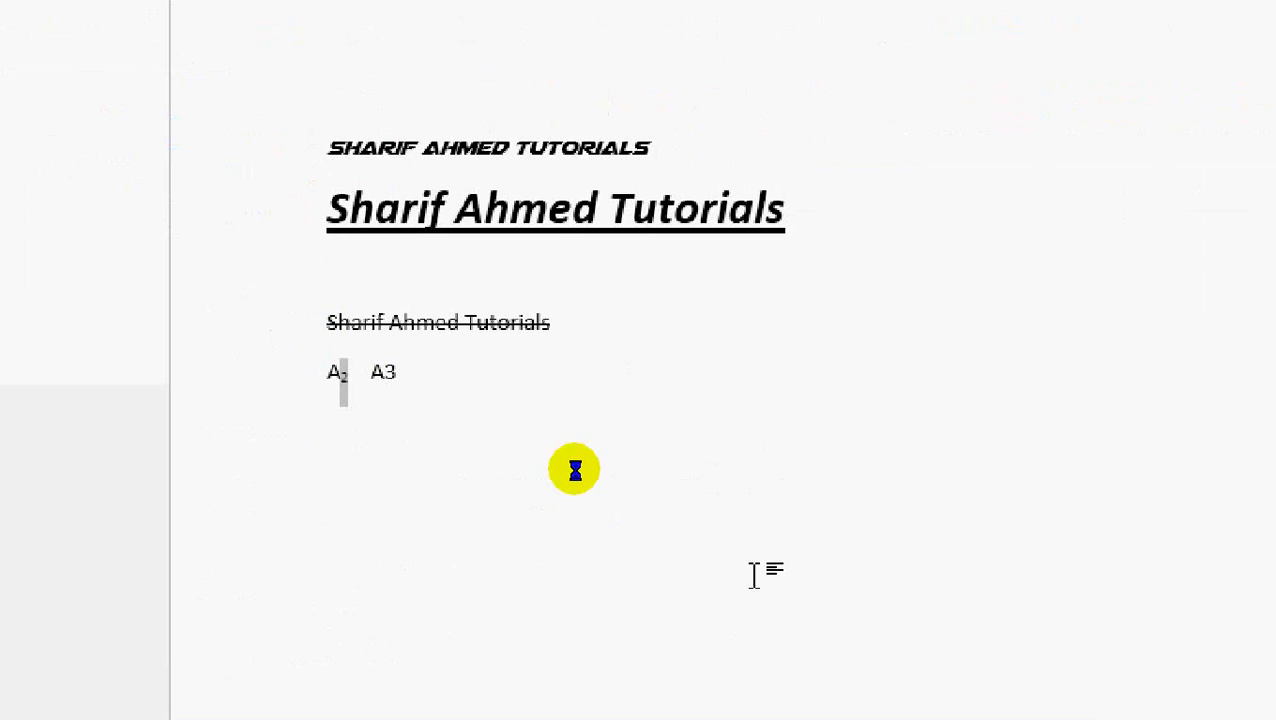
pyautogui.click(424, 649)
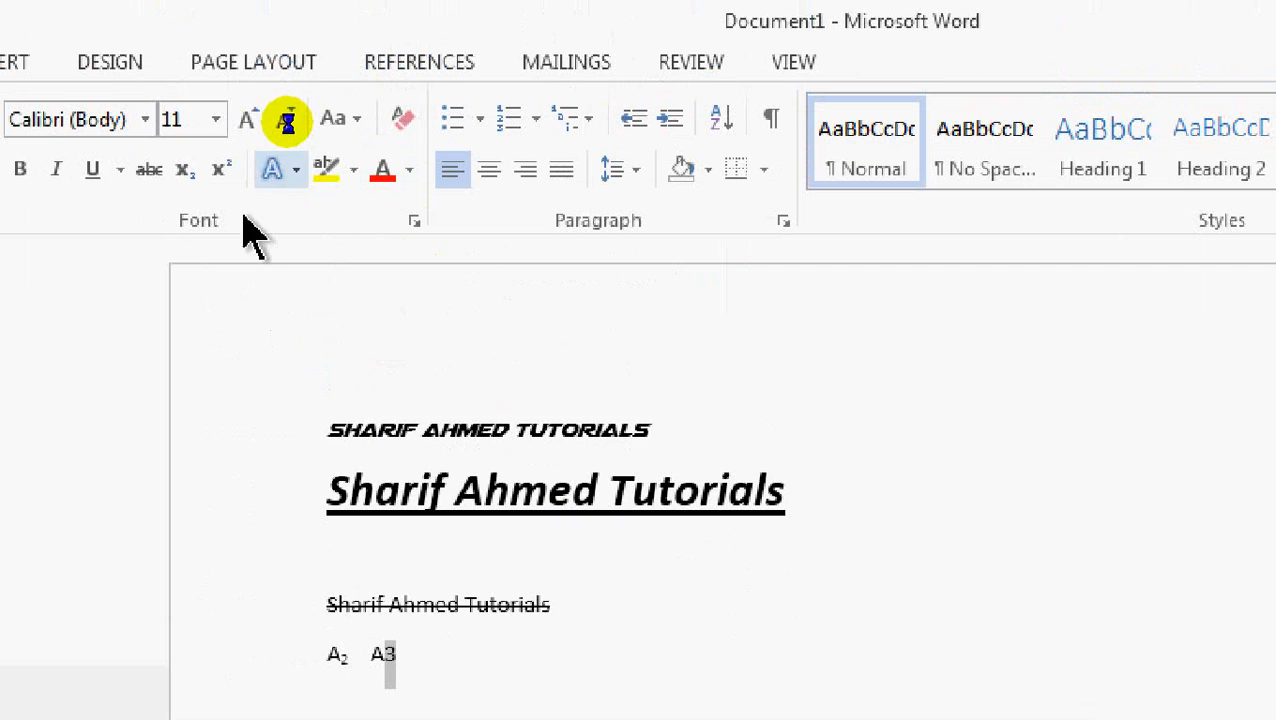
pyautogui.click(221, 169)
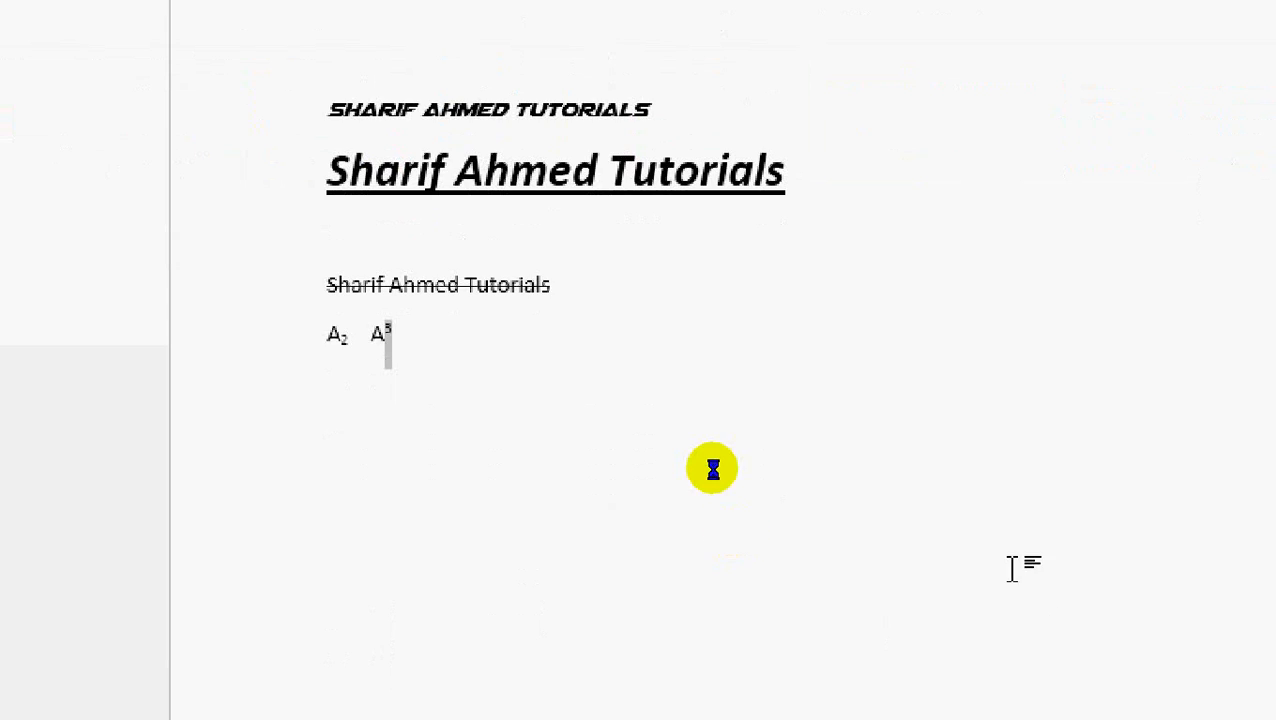
pyautogui.click(920, 503)
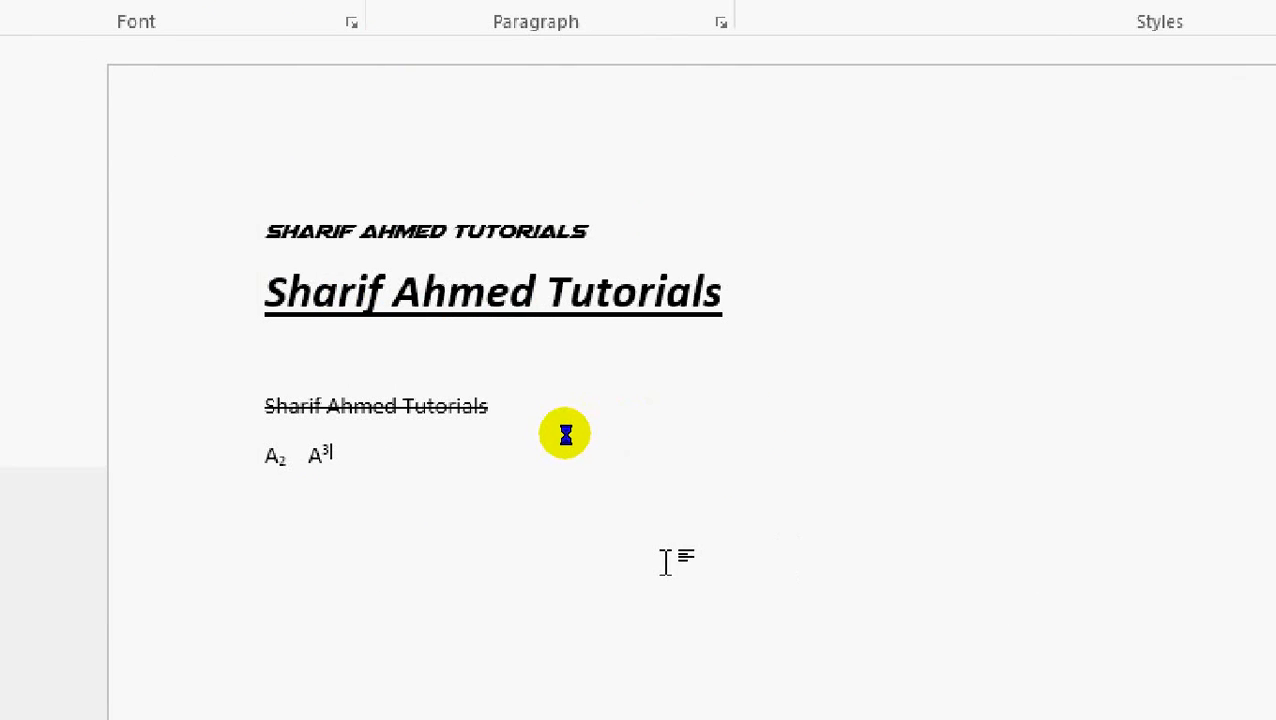
# Step: Replace the document's entire content with the line "Microsoft Word Tutorials"
pyautogui.hotkey('ctrl', 'a')
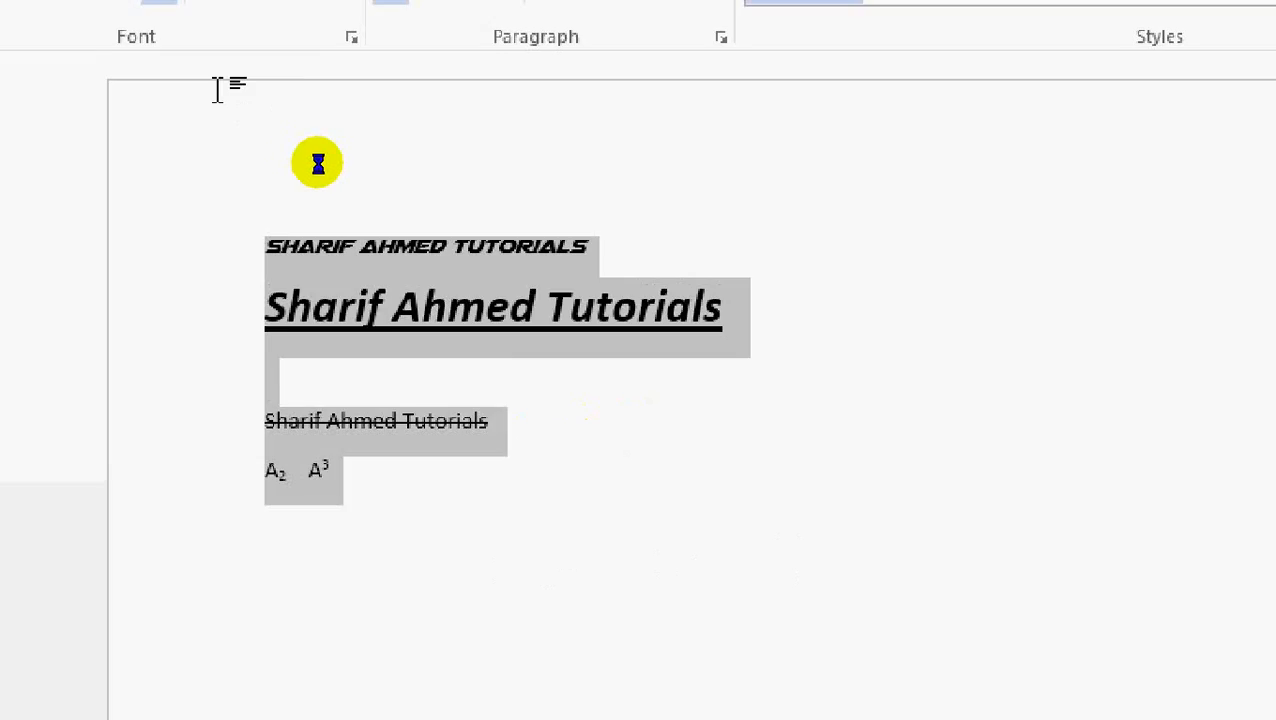
pyautogui.press('Delete')
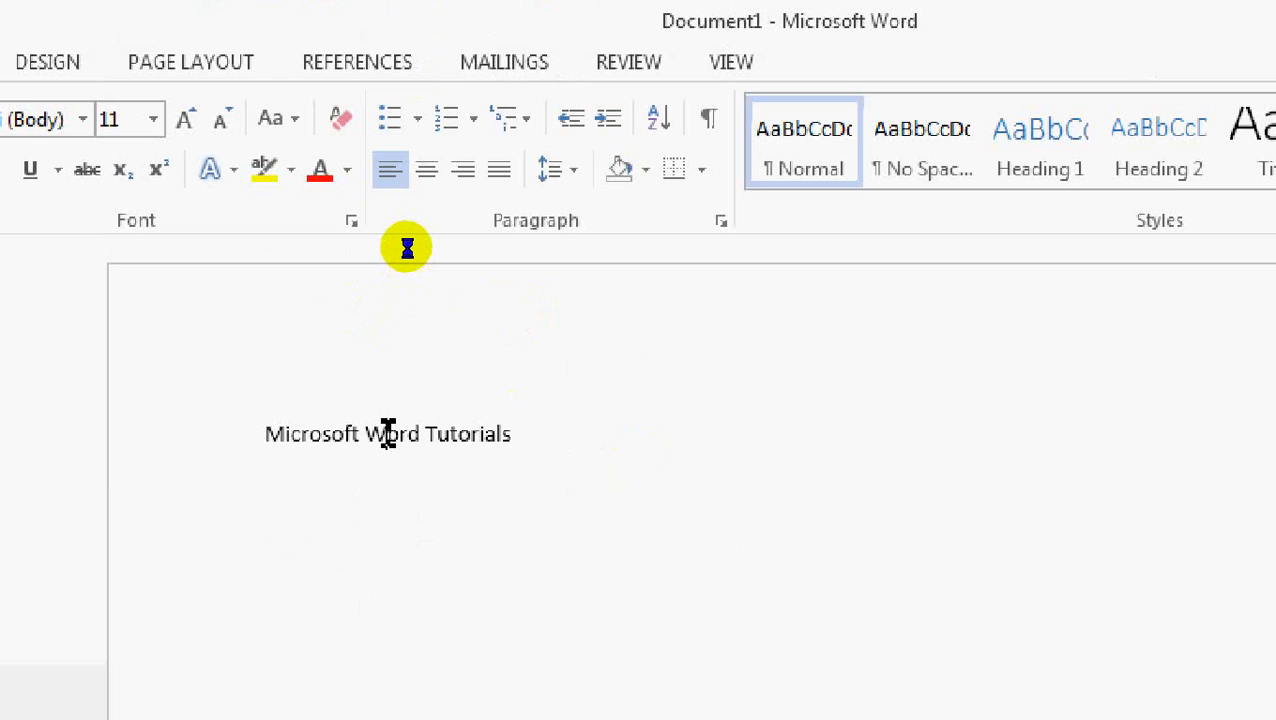
# Step: Apply the black text effect with a blue hard shadow to the letter W in "Word" and deselect it
pyautogui.hotkey('shift', 'Right')
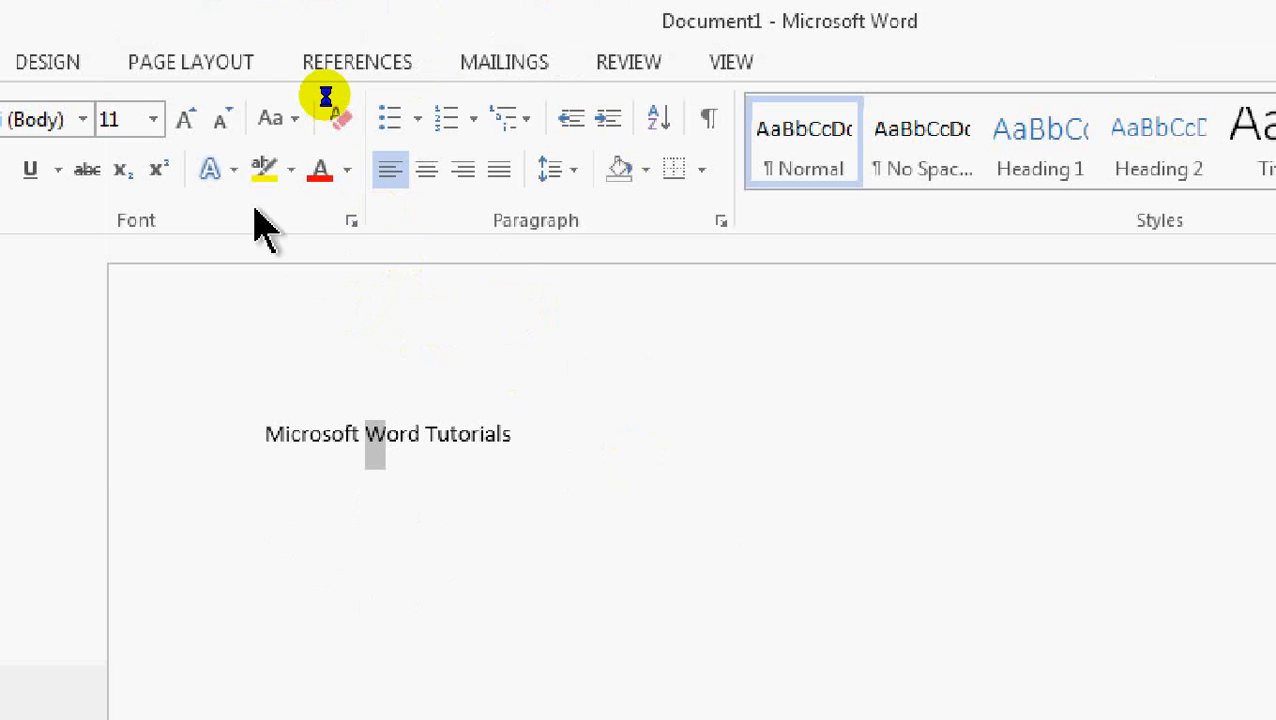
pyautogui.click(234, 170)
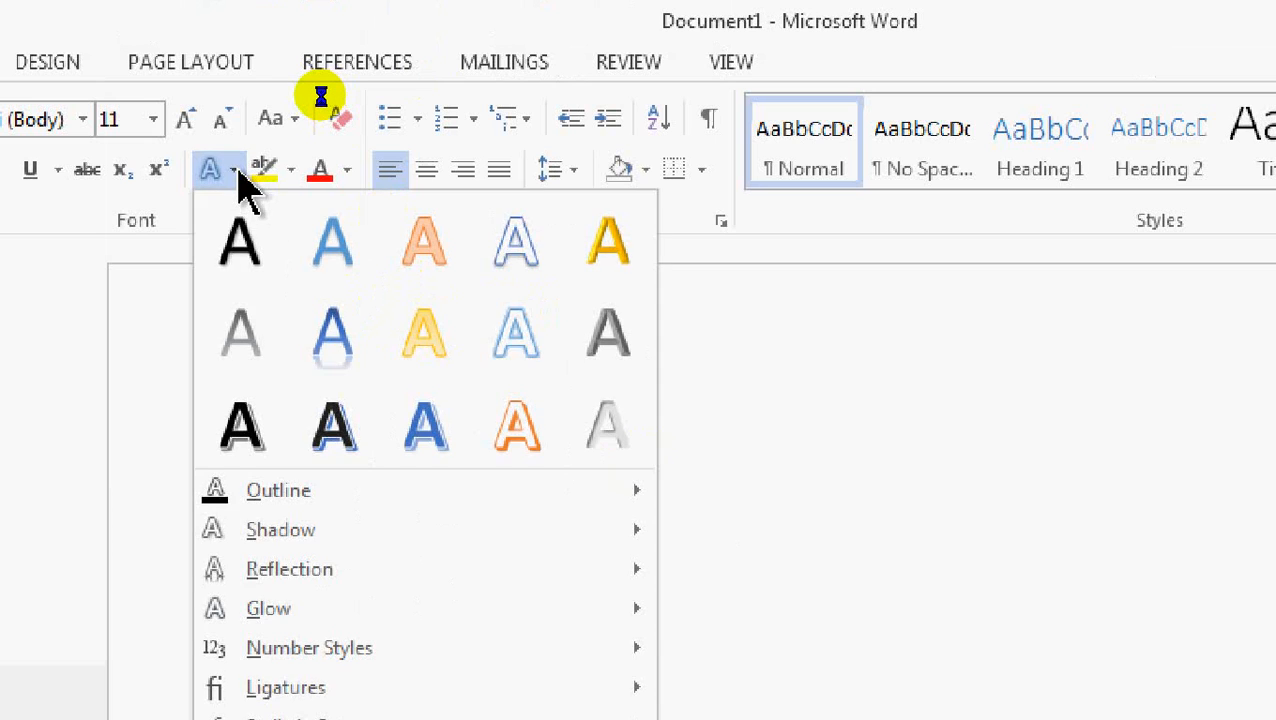
pyautogui.click(370, 443)
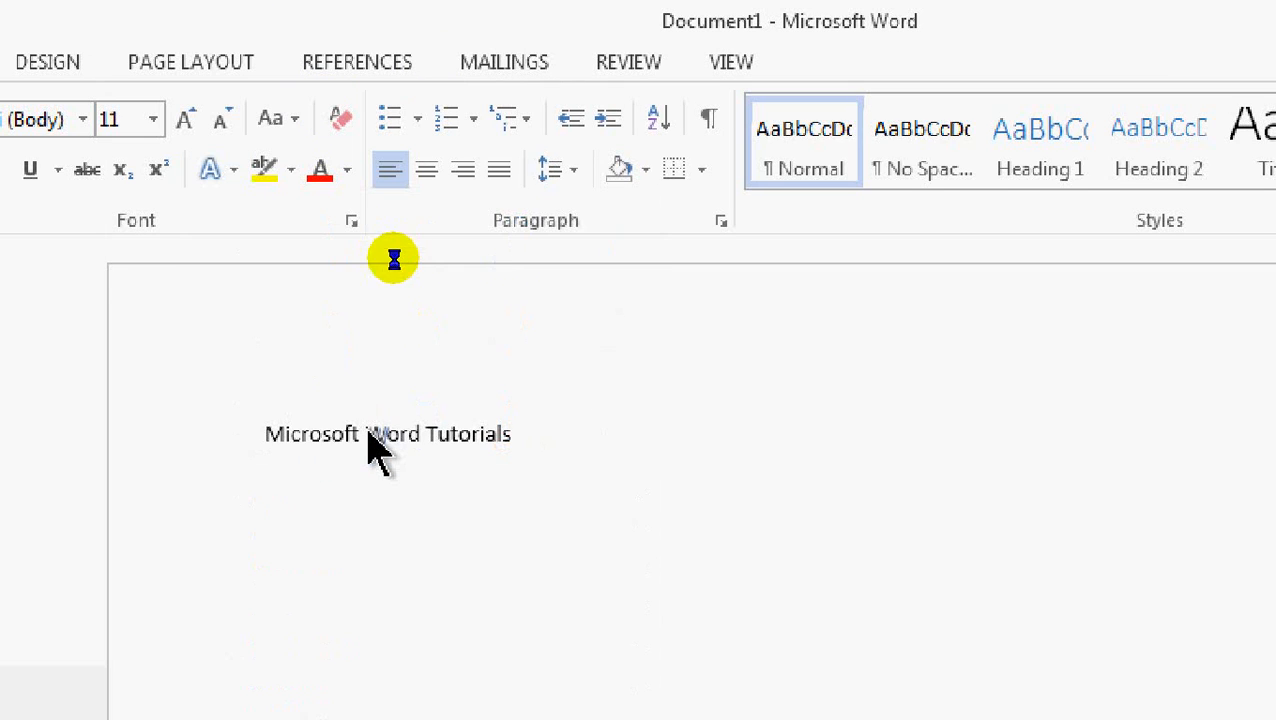
pyautogui.click(613, 520)
# Step: Enlarge the whole "Microsoft Word Tutorials" line step by step to font size 33 and deselect it
pyautogui.moveTo(583, 455); pyautogui.dragTo(146, 447)
pyautogui.hotkey('ctrl', ']')
pyautogui.hotkey('ctrl', ']')
pyautogui.hotkey('ctrl', ']')
pyautogui.hotkey('ctrl', ']')
pyautogui.hotkey('ctrl', ']')
pyautogui.hotkey('ctrl', ']')
pyautogui.hotkey('ctrl', ']')
pyautogui.hotkey('ctrl', ']')
pyautogui.hotkey('ctrl', ']')
pyautogui.hotkey('ctrl', ']')
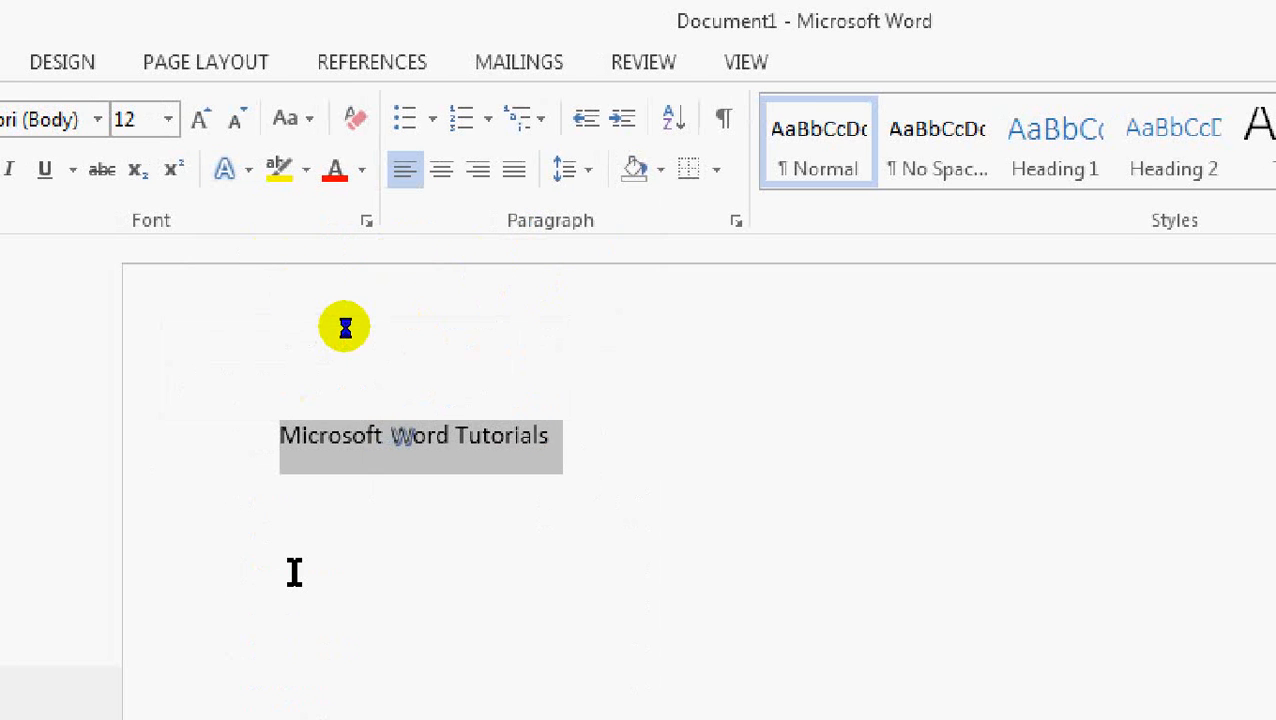
pyautogui.hotkey('ctrl', ']')
pyautogui.hotkey('ctrl', ']')
pyautogui.hotkey('ctrl', ']')
pyautogui.hotkey('ctrl', ']')
pyautogui.hotkey('ctrl', ']')
pyautogui.hotkey('ctrl', ']')
pyautogui.hotkey('ctrl', ']')
pyautogui.hotkey('ctrl', ']')
pyautogui.hotkey('ctrl', ']')
pyautogui.hotkey('ctrl', ']')
pyautogui.hotkey('ctrl', ']')
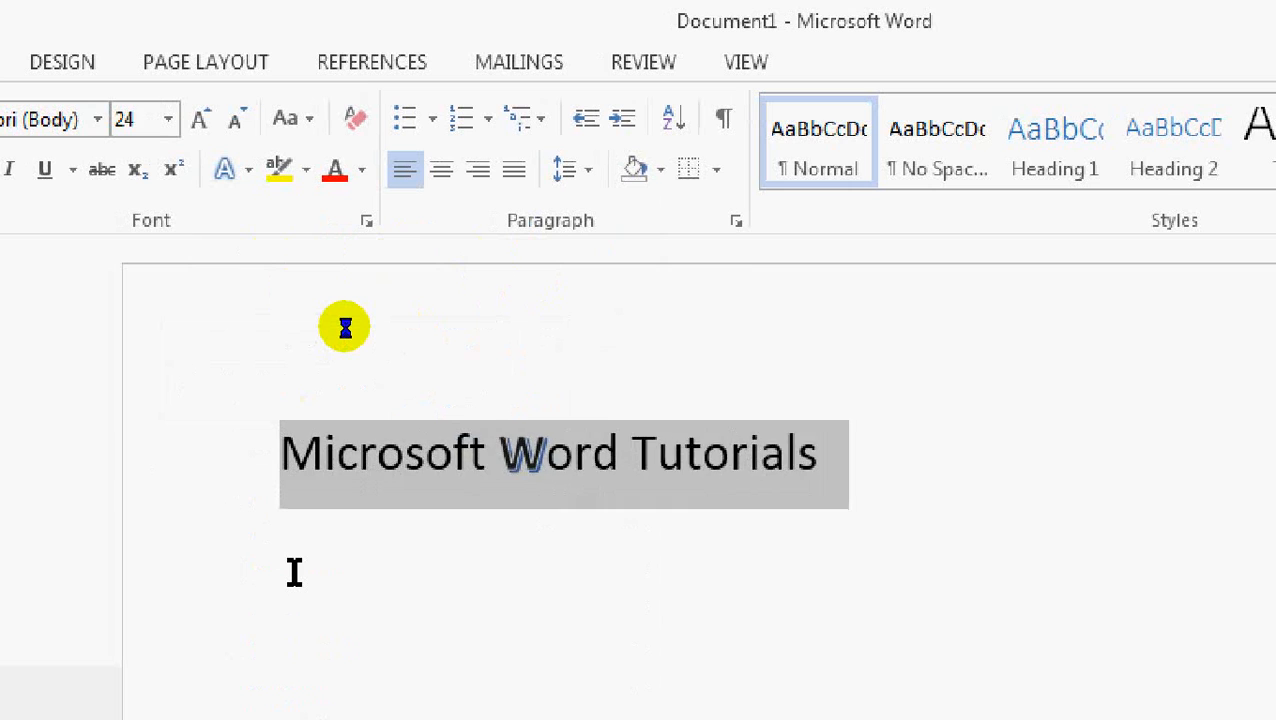
pyautogui.hotkey('ctrl', ']')
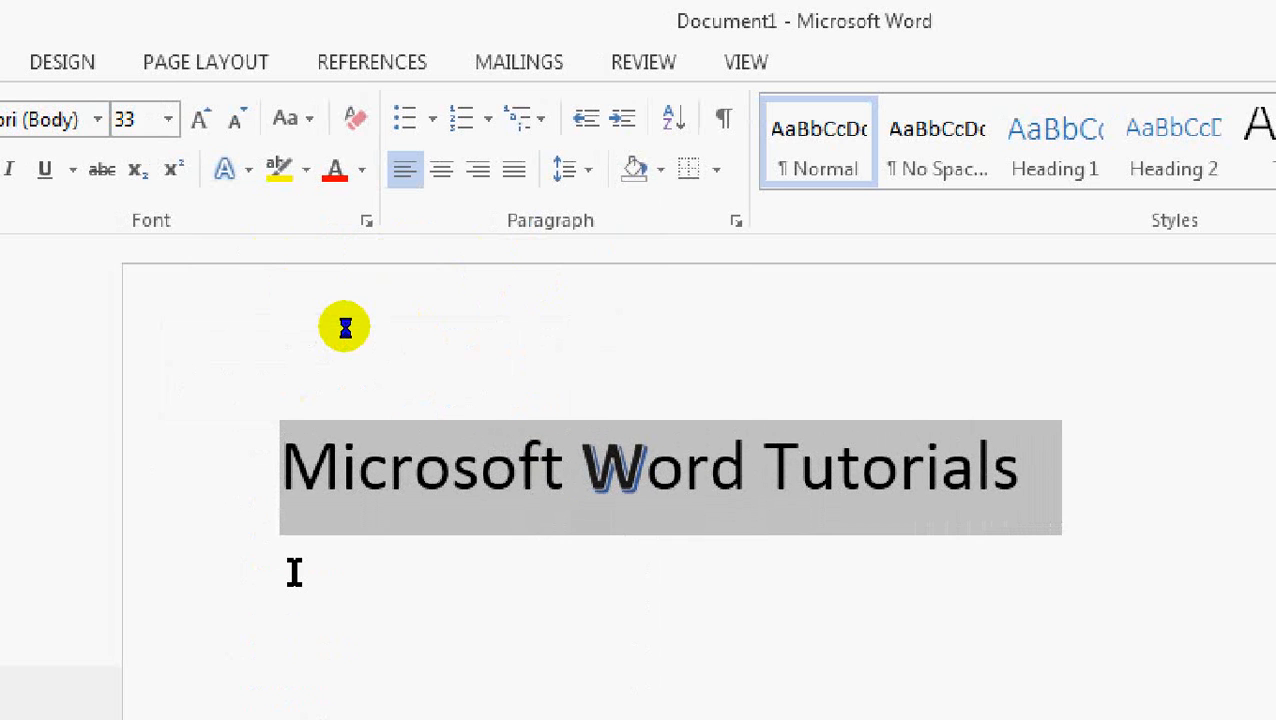
pyautogui.click(572, 674)
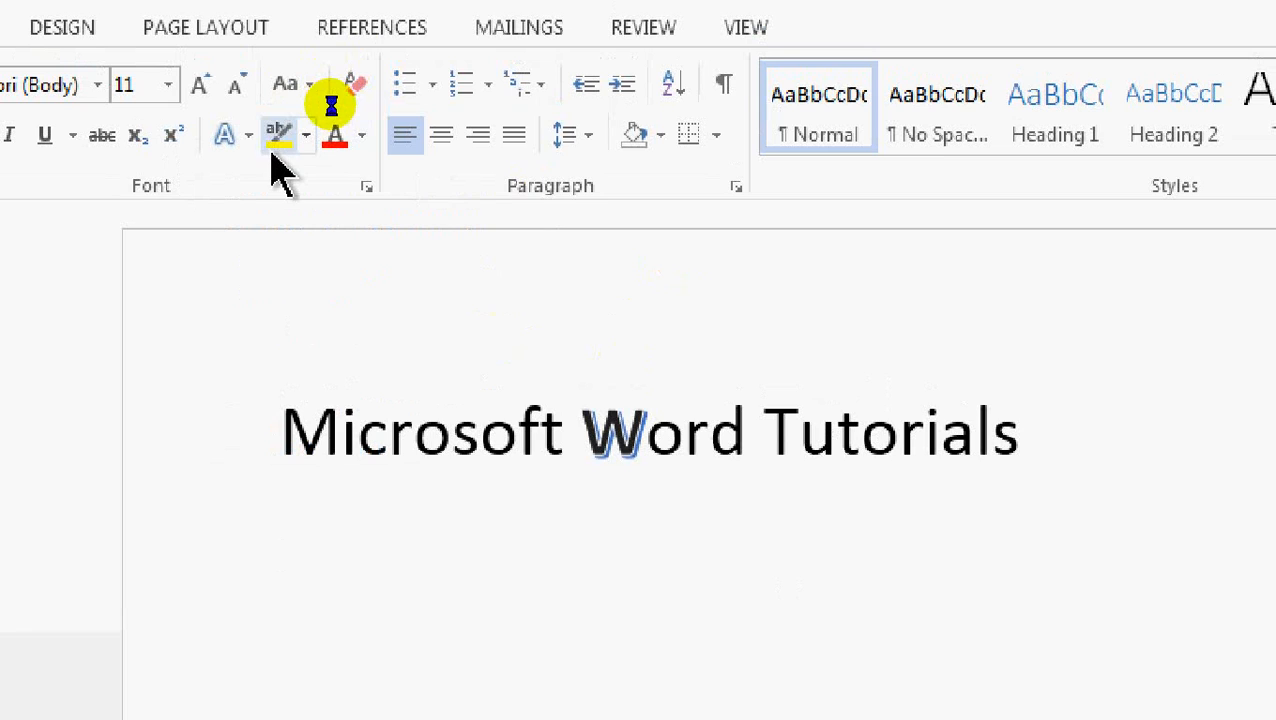
# Step: Highlight the word "Microsoft" in yellow
pyautogui.click(285, 433)
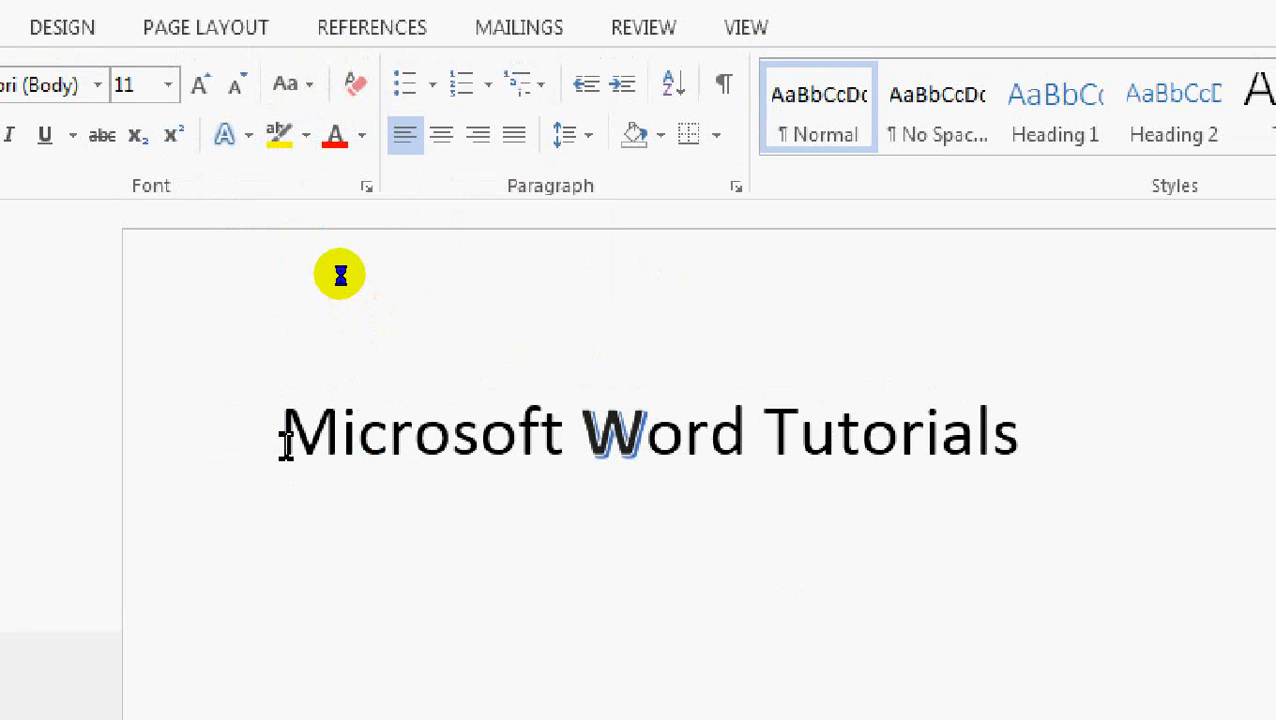
pyautogui.moveTo(328, 440); pyautogui.dragTo(548, 440)
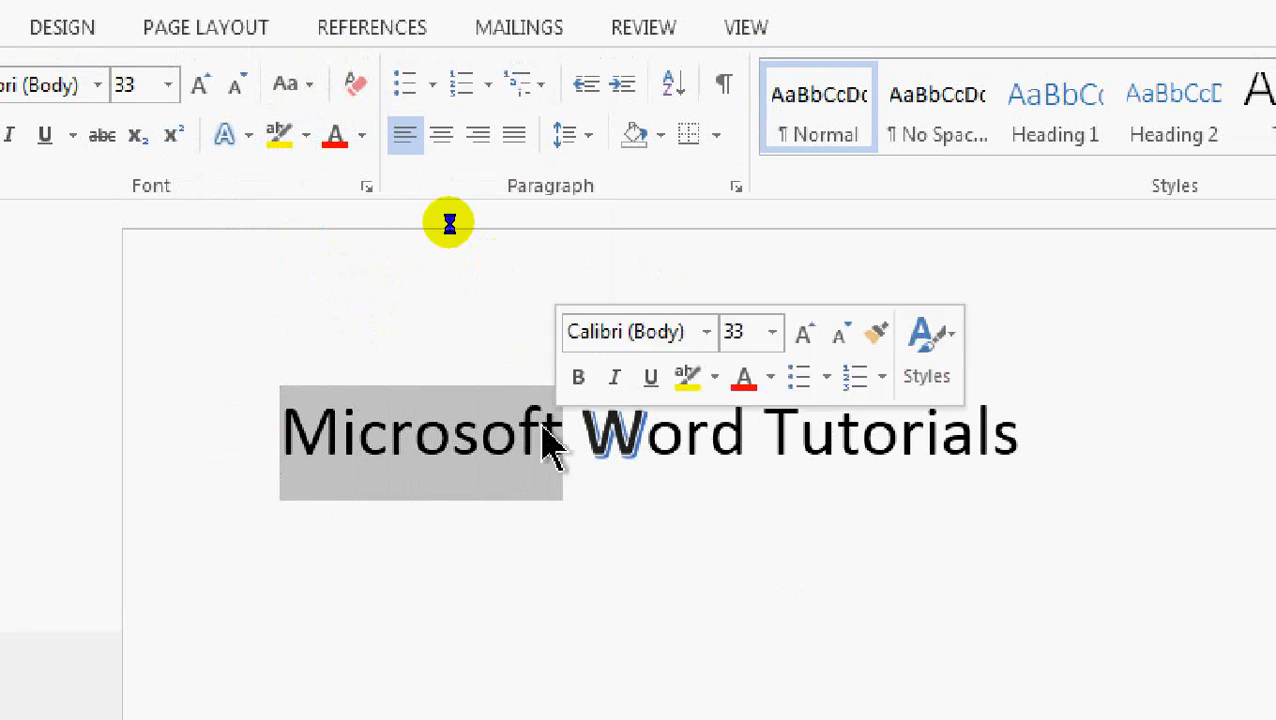
pyautogui.click(275, 139)
# Step: Highlight the word "Microsoft" and the letter d of "Word" in dark blue, and end highlighting
pyautogui.click(305, 138)
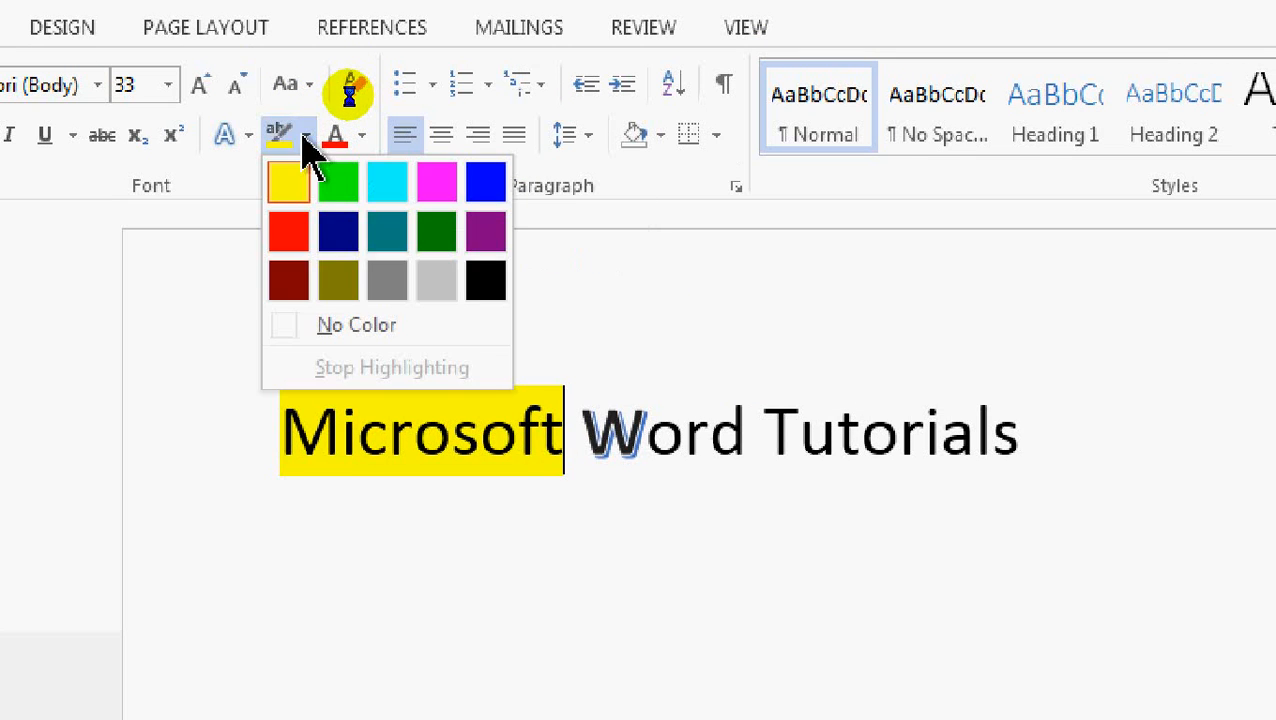
pyautogui.click(335, 233)
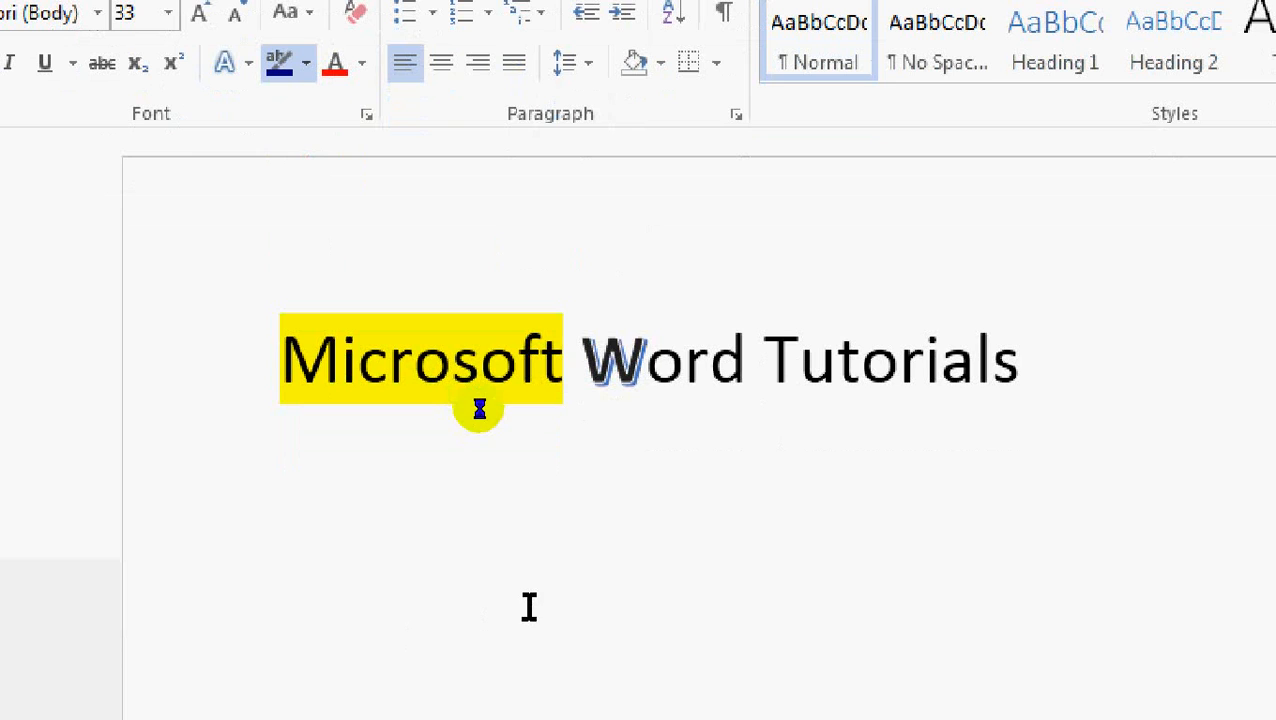
pyautogui.moveTo(565, 360); pyautogui.dragTo(215, 365)
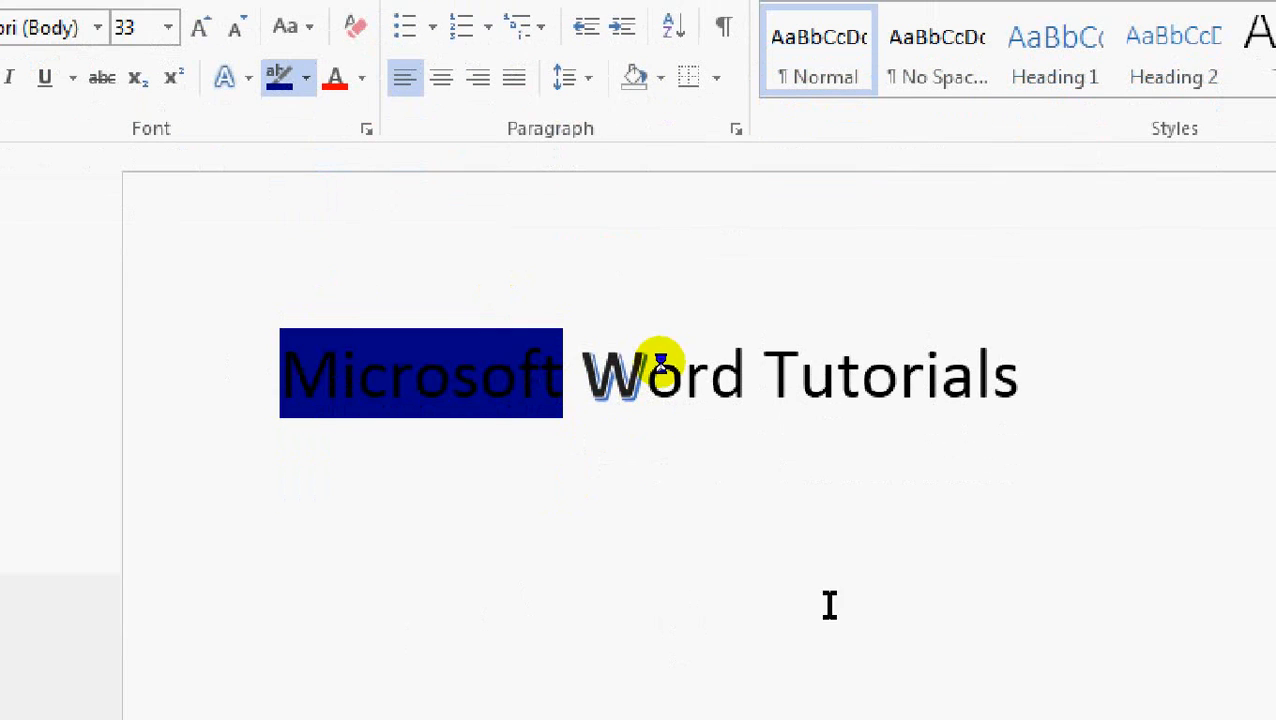
pyautogui.moveTo(748, 375); pyautogui.dragTo(709, 375)
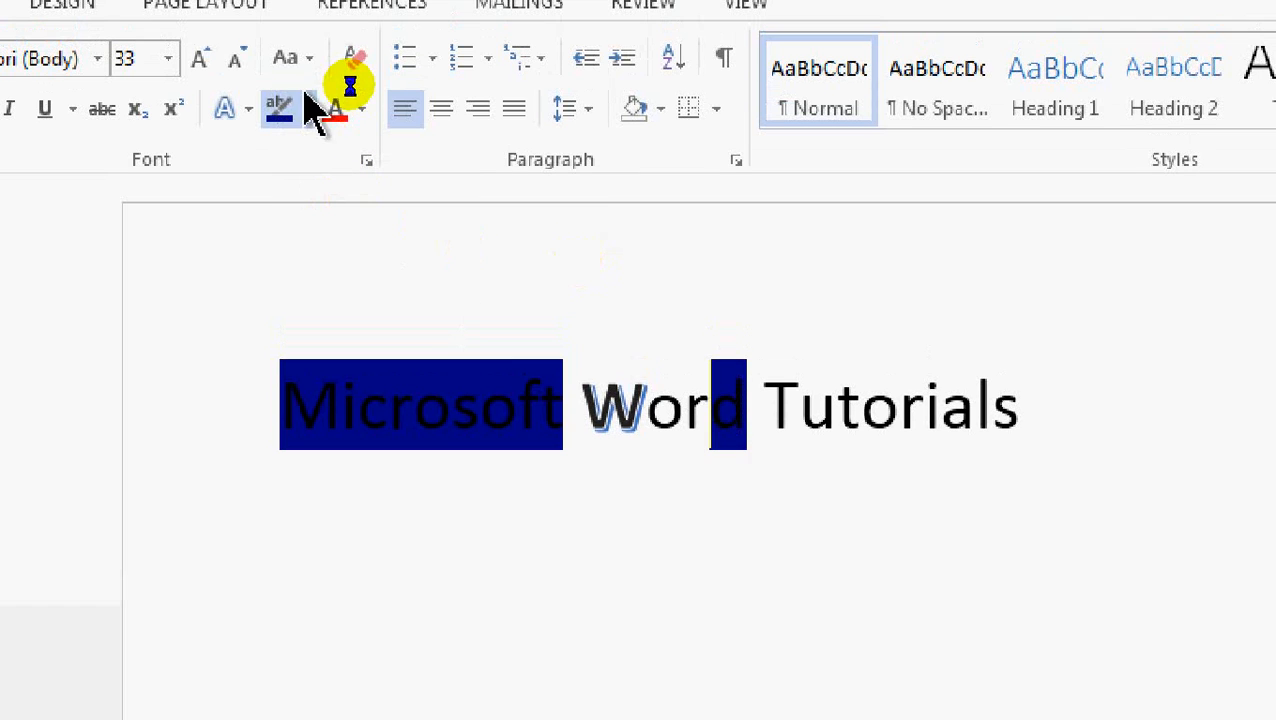
pyautogui.click(306, 78)
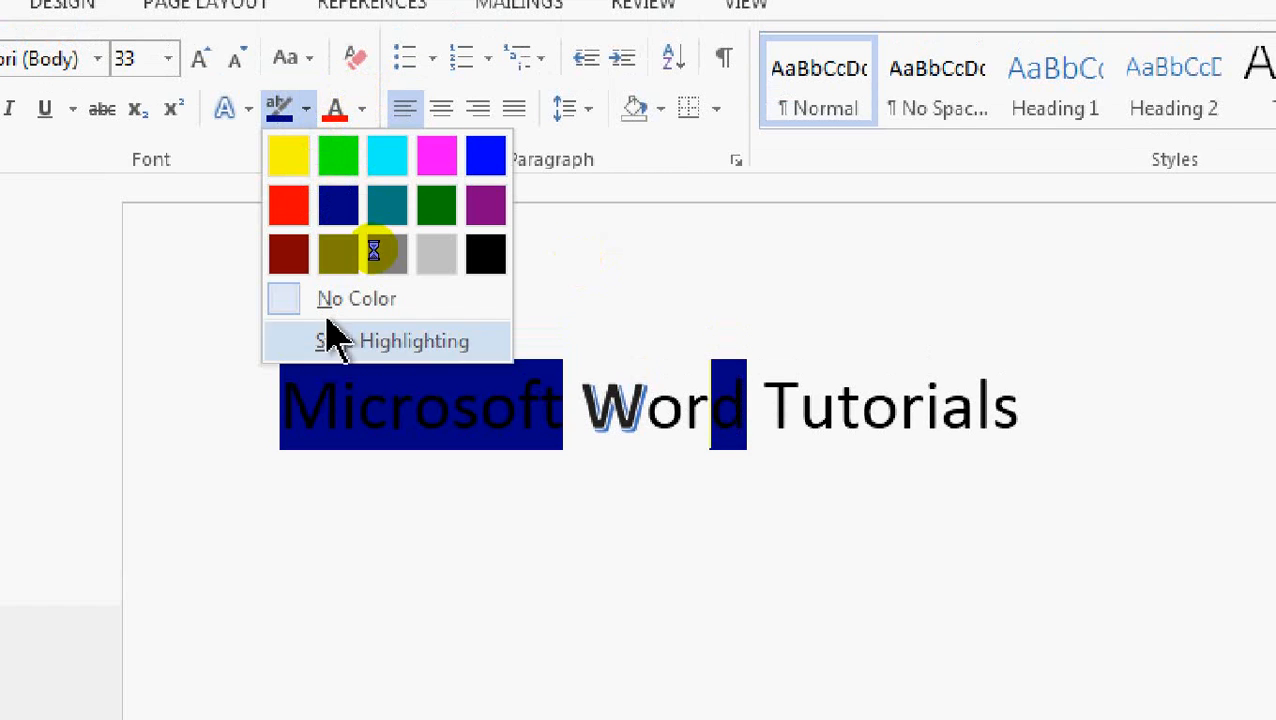
pyautogui.click(373, 300)
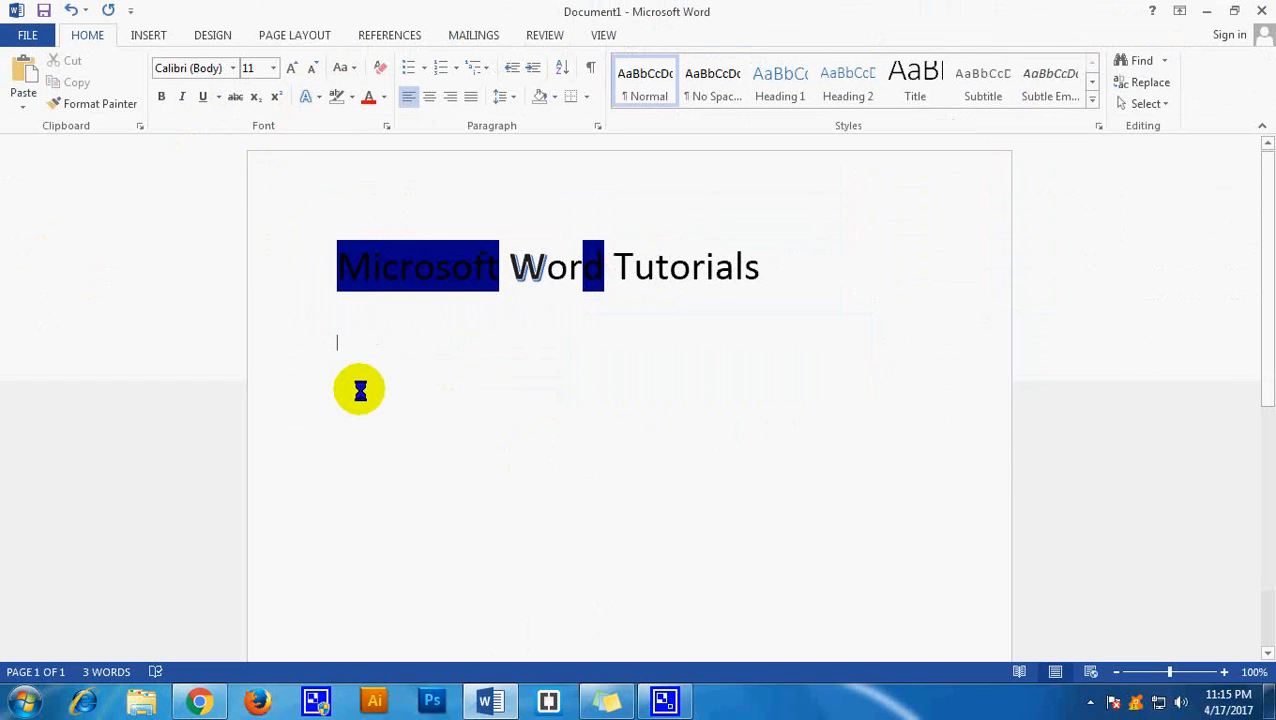
# Step: Colour the letter T of "Tutorials" red
pyautogui.moveTo(627, 268); pyautogui.dragTo(621, 270)
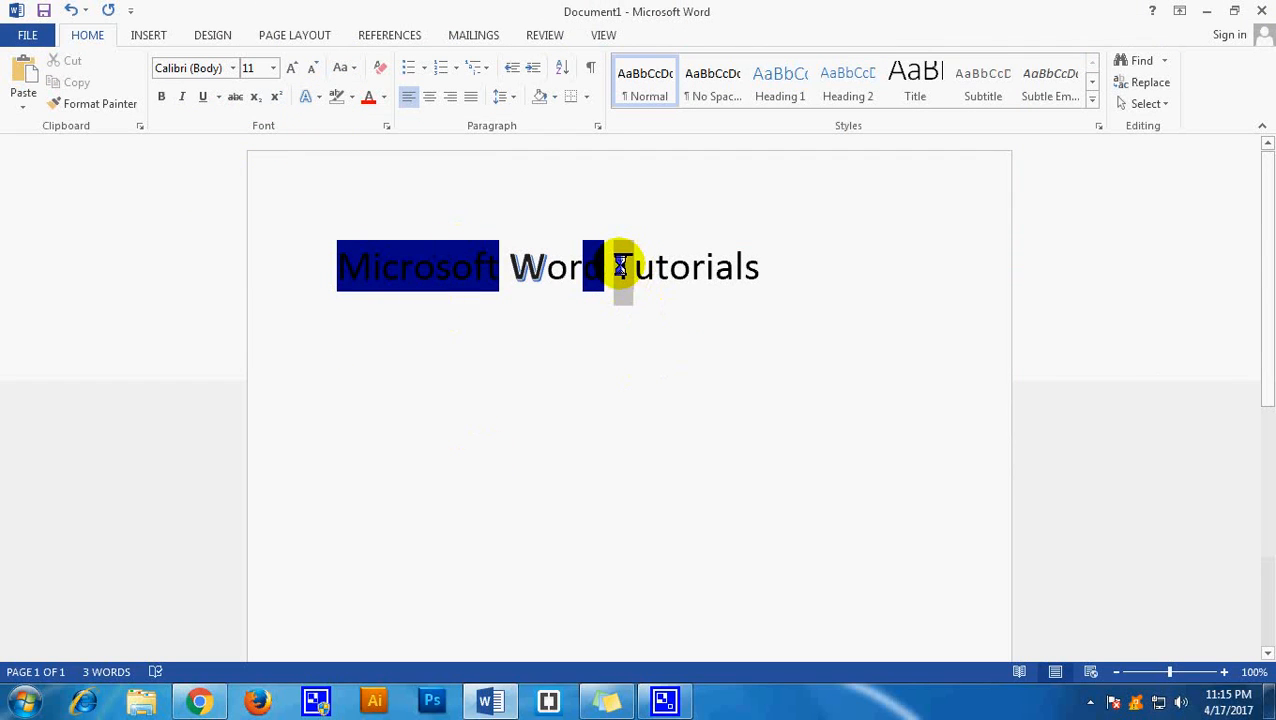
pyautogui.click(372, 100)
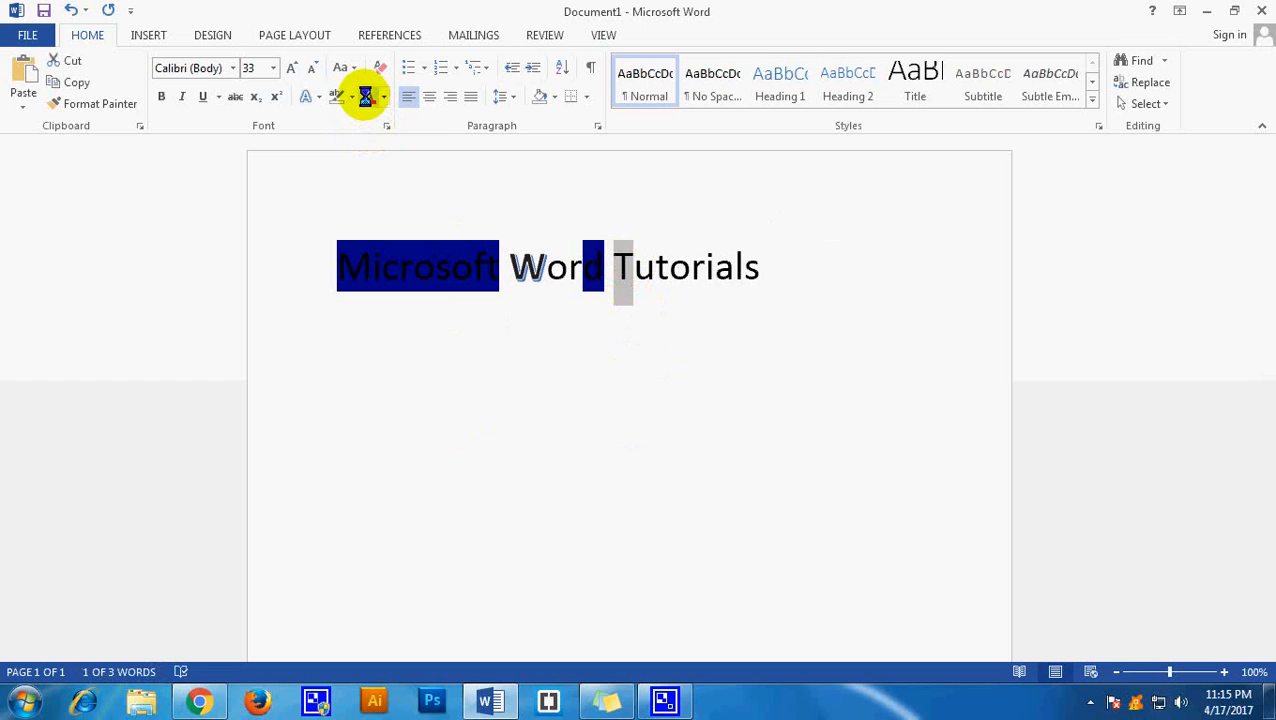
pyautogui.click(570, 560)
# Step: Colour the letters "ut" of "Tutorials" in the standard purple and deselect them
pyautogui.moveTo(633, 268); pyautogui.dragTo(652, 268)
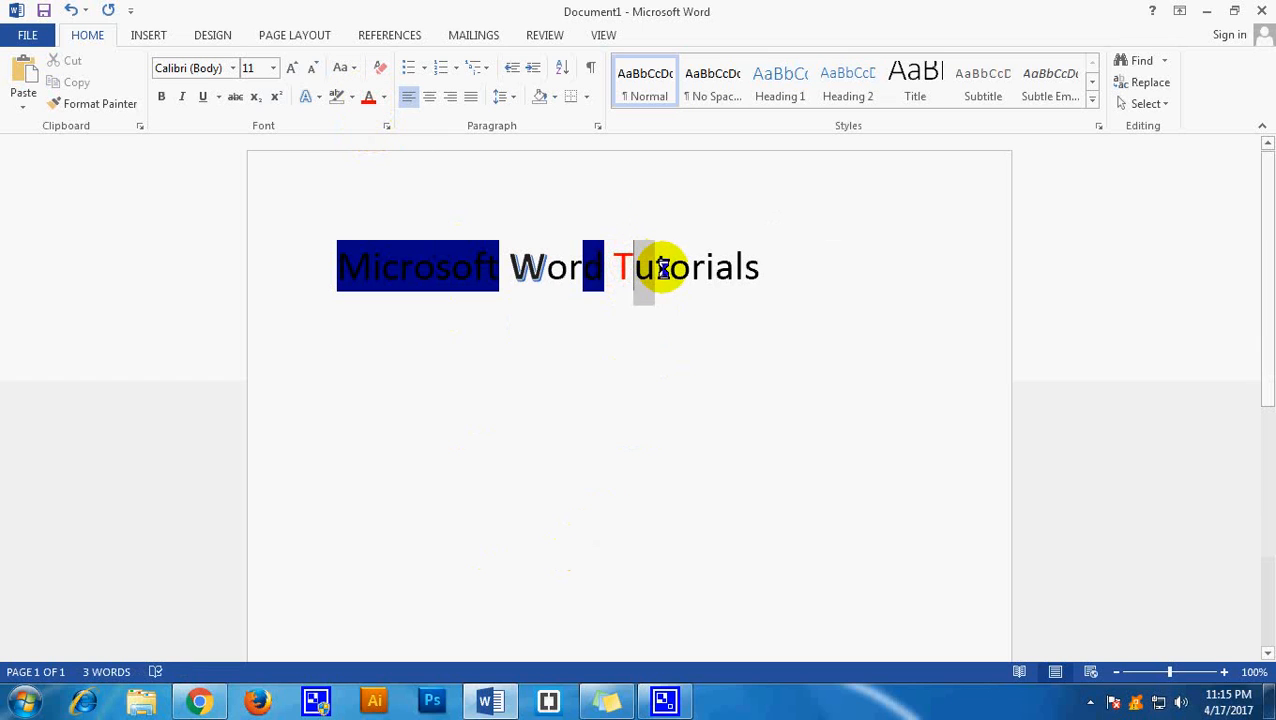
pyautogui.click(383, 96)
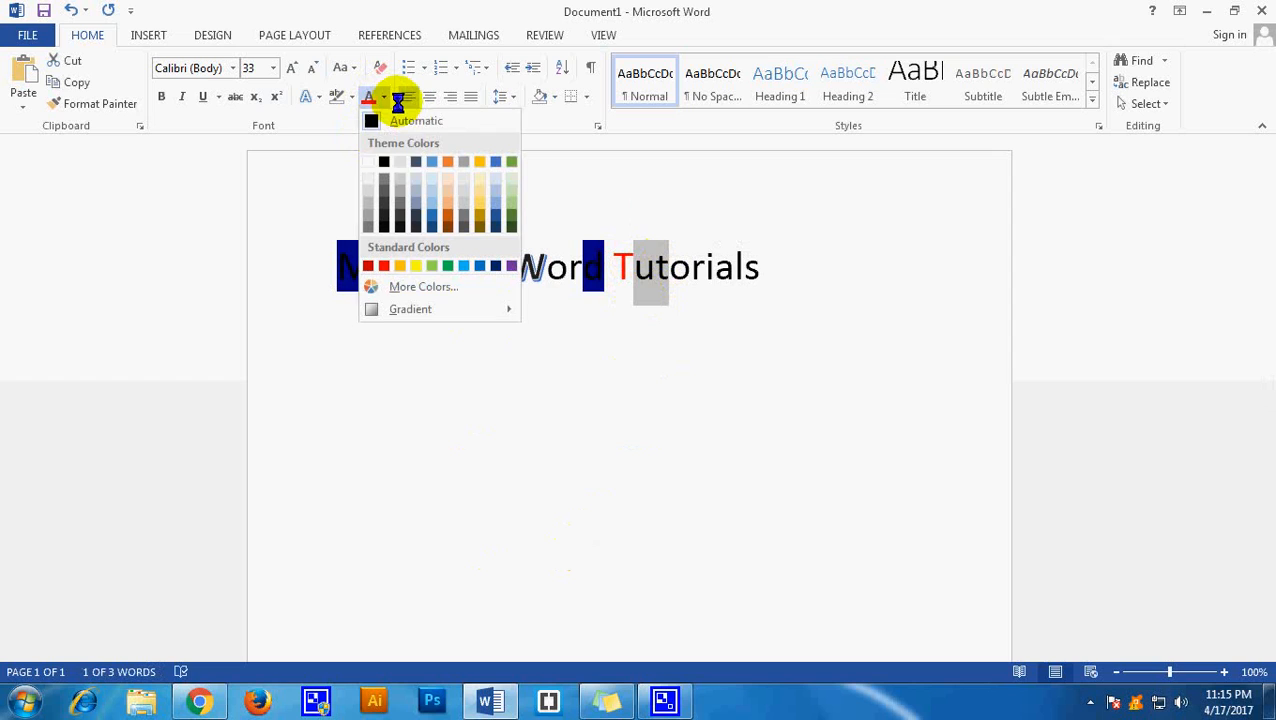
pyautogui.click(510, 265)
pyautogui.click(792, 505)
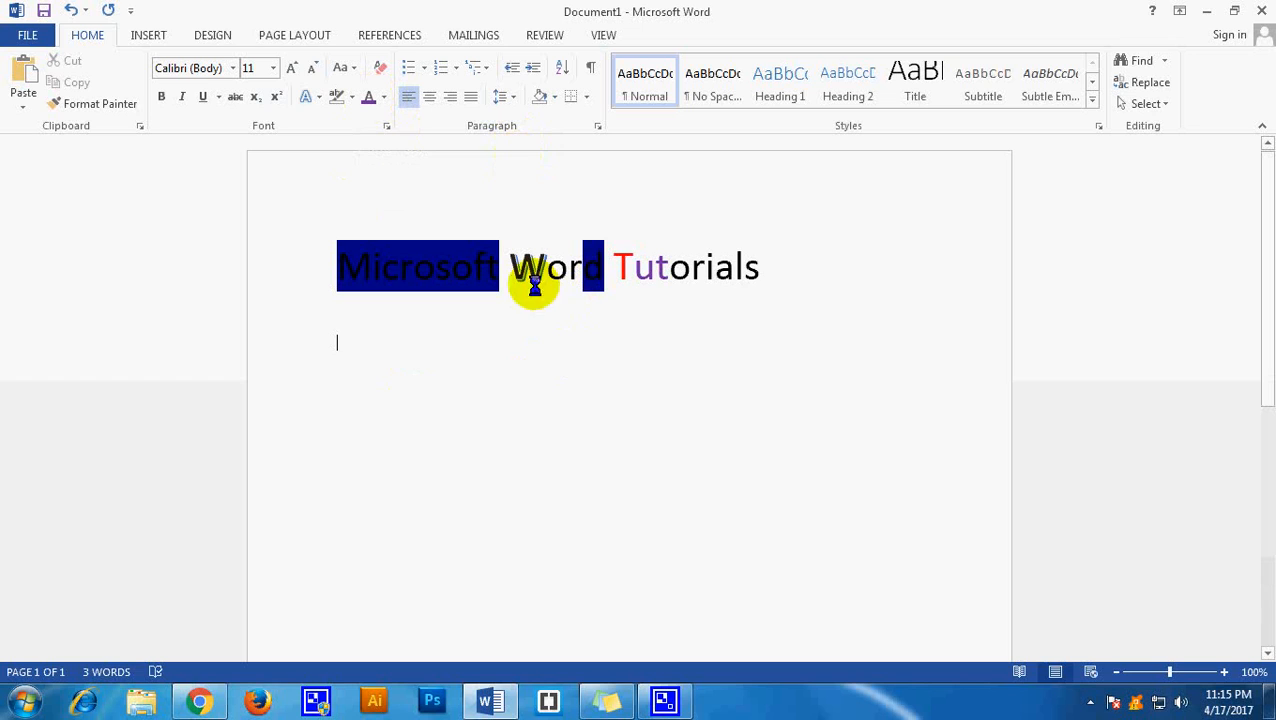
# Step: Delete the formatted title line and raise the font size for new text to 44
pyautogui.moveTo(792, 296); pyautogui.dragTo(3, 262)
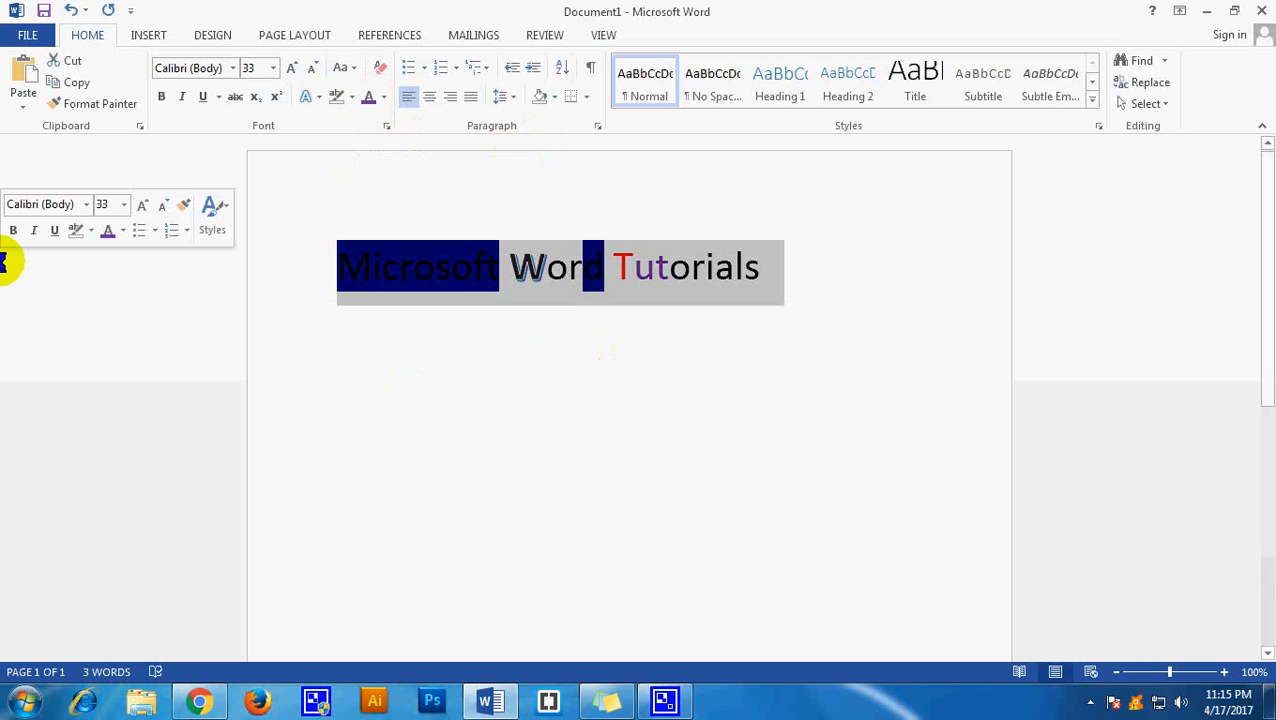
pyautogui.press('Delete')
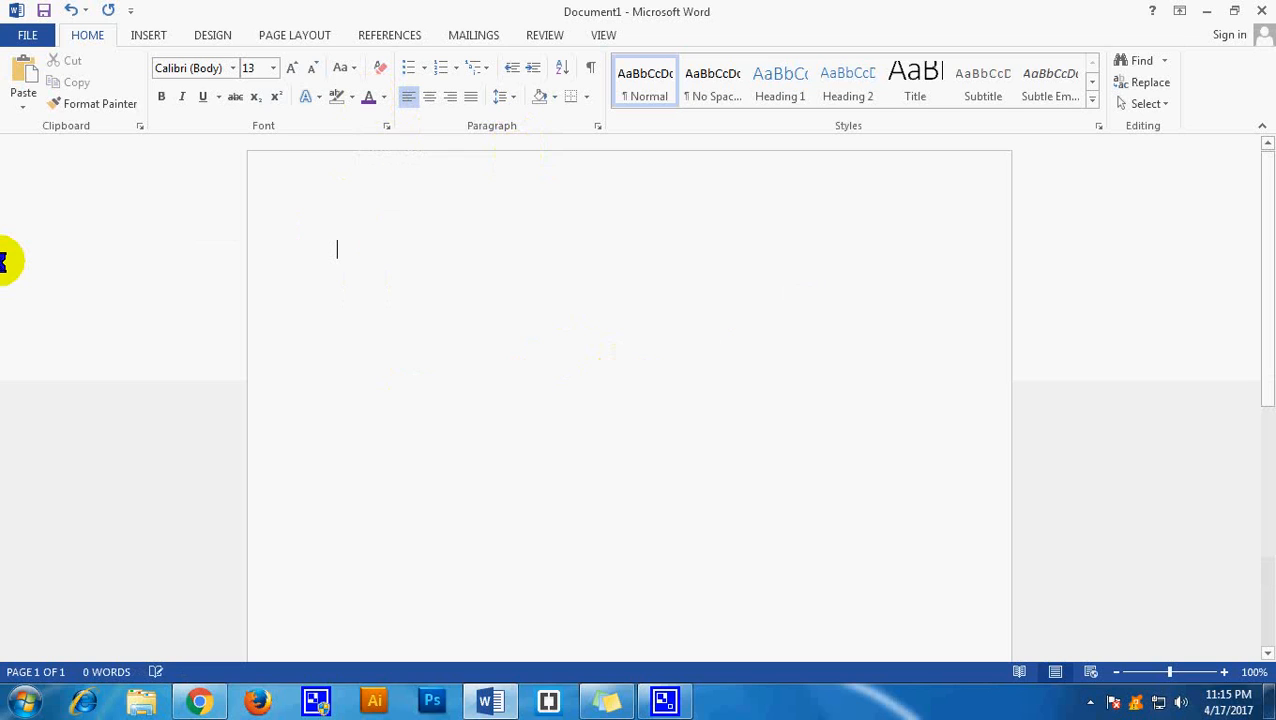
pyautogui.hotkey('ctrl', ']')
pyautogui.hotkey('ctrl', ']')
pyautogui.hotkey('ctrl', ']')
pyautogui.hotkey('ctrl', ']')
pyautogui.hotkey('ctrl', ']')
pyautogui.hotkey('ctrl', ']')
pyautogui.hotkey('ctrl', ']')
pyautogui.hotkey('ctrl', ']')
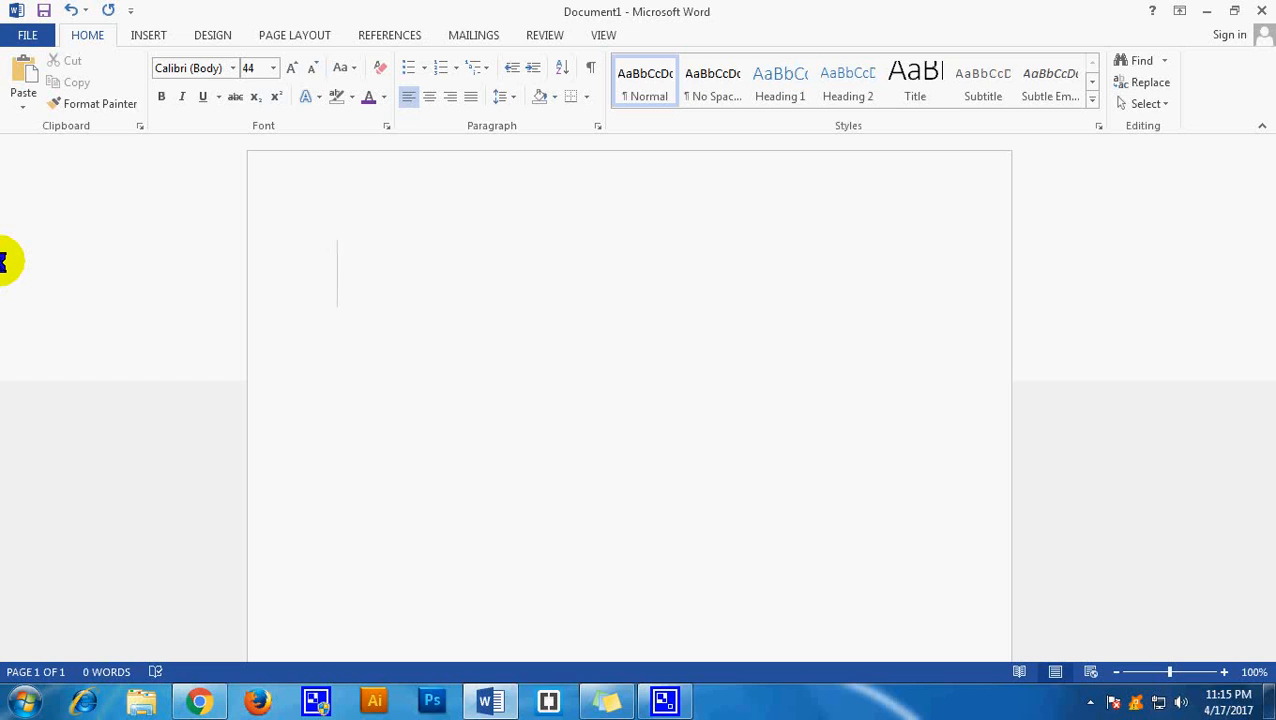
# Step: Enter the text "Microsoft word tutorials 3" in the empty document
pyautogui.write('Microsoft word tuto')
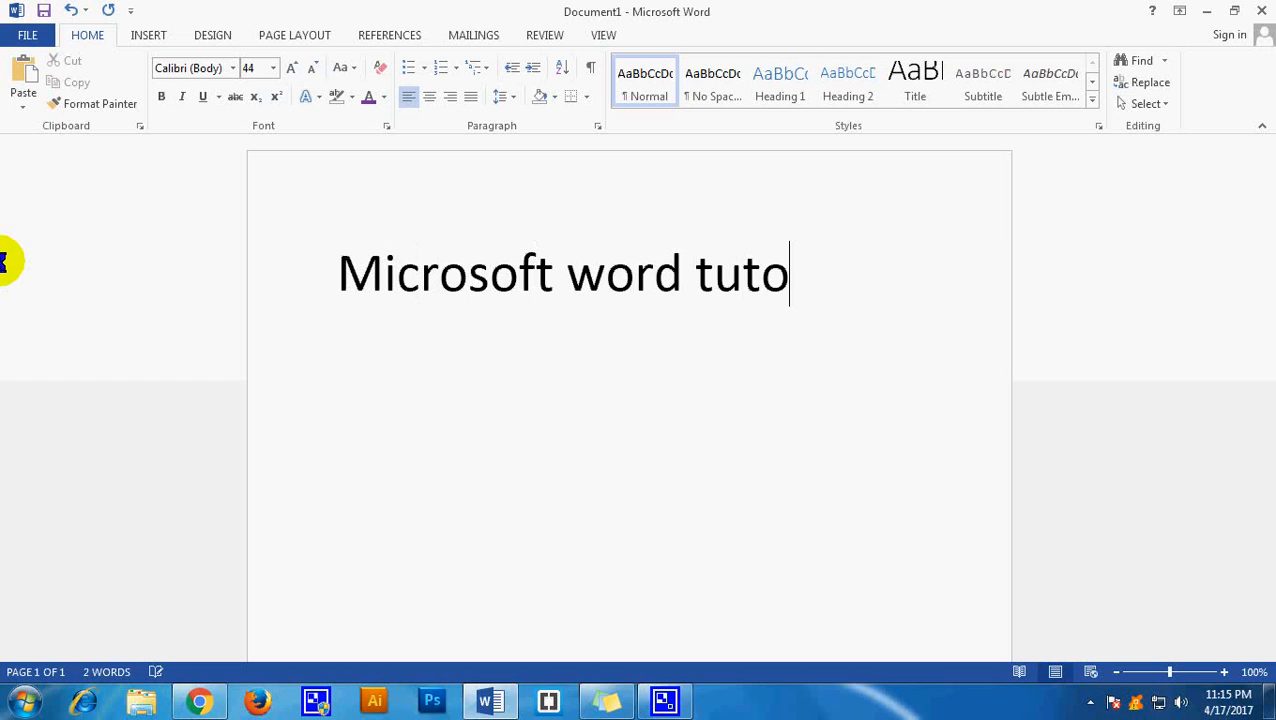
pyautogui.write('rials')
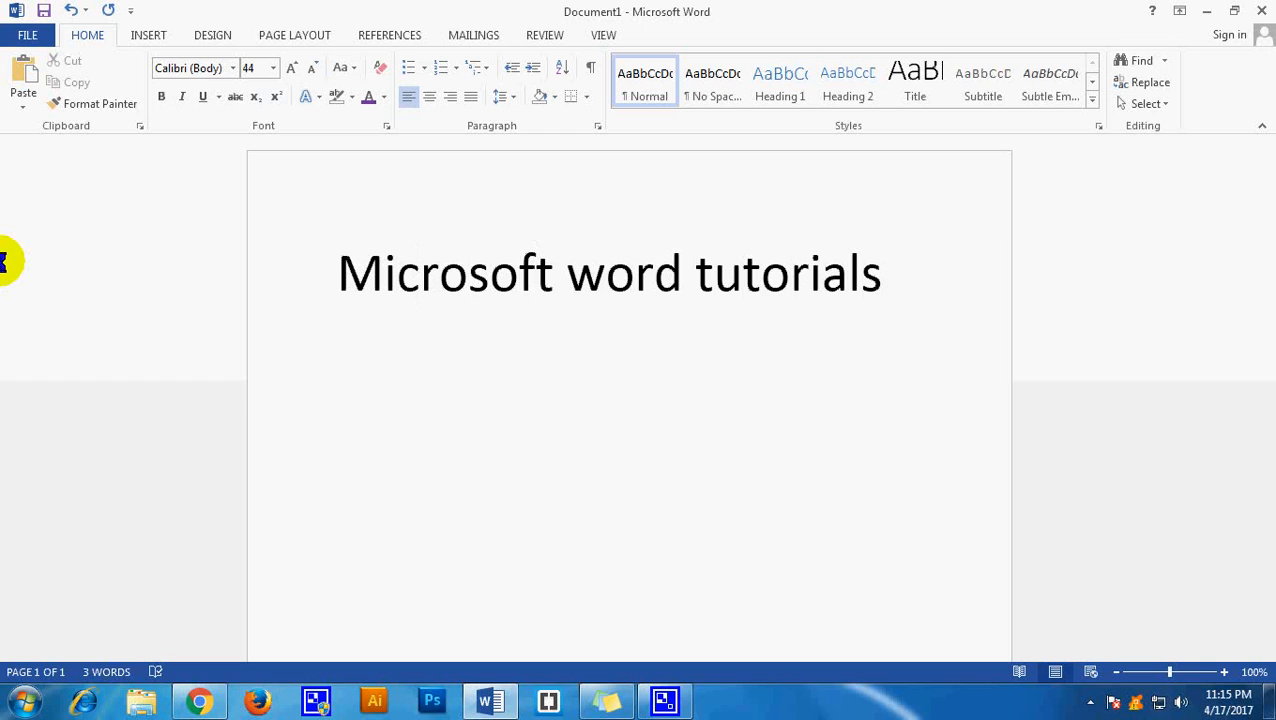
pyautogui.press('Return')
pyautogui.write('3')
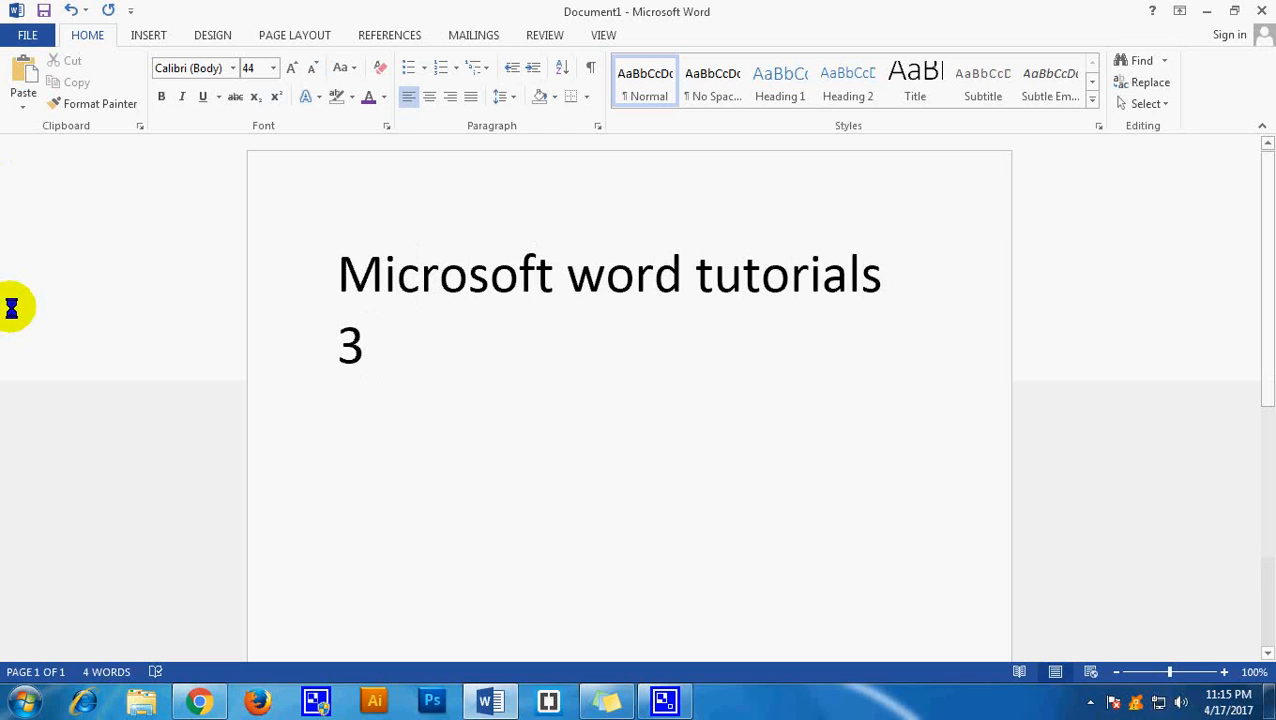
# Step: Reduce all the text step by step so that the title has font size 42, and deselect it
pyautogui.hotkey('ctrl', 'a')
pyautogui.hotkey('ctrl', '[')
pyautogui.hotkey('ctrl', '[')
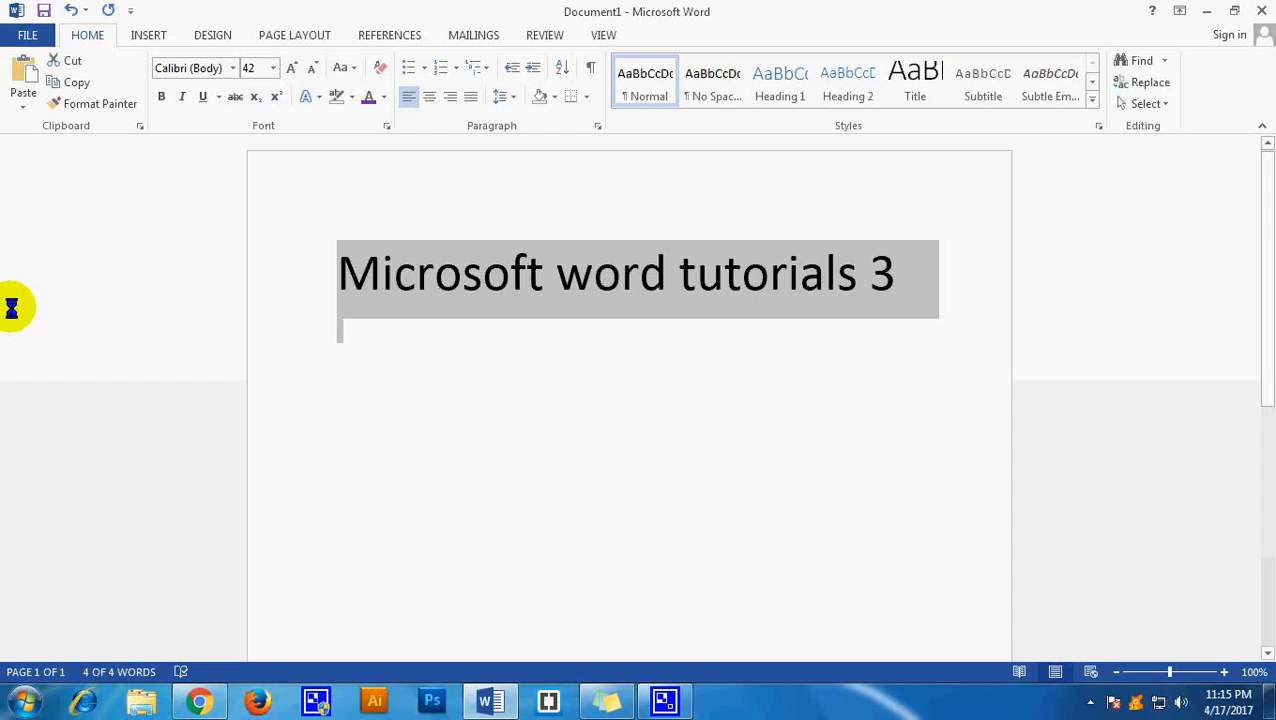
pyautogui.click(607, 510)
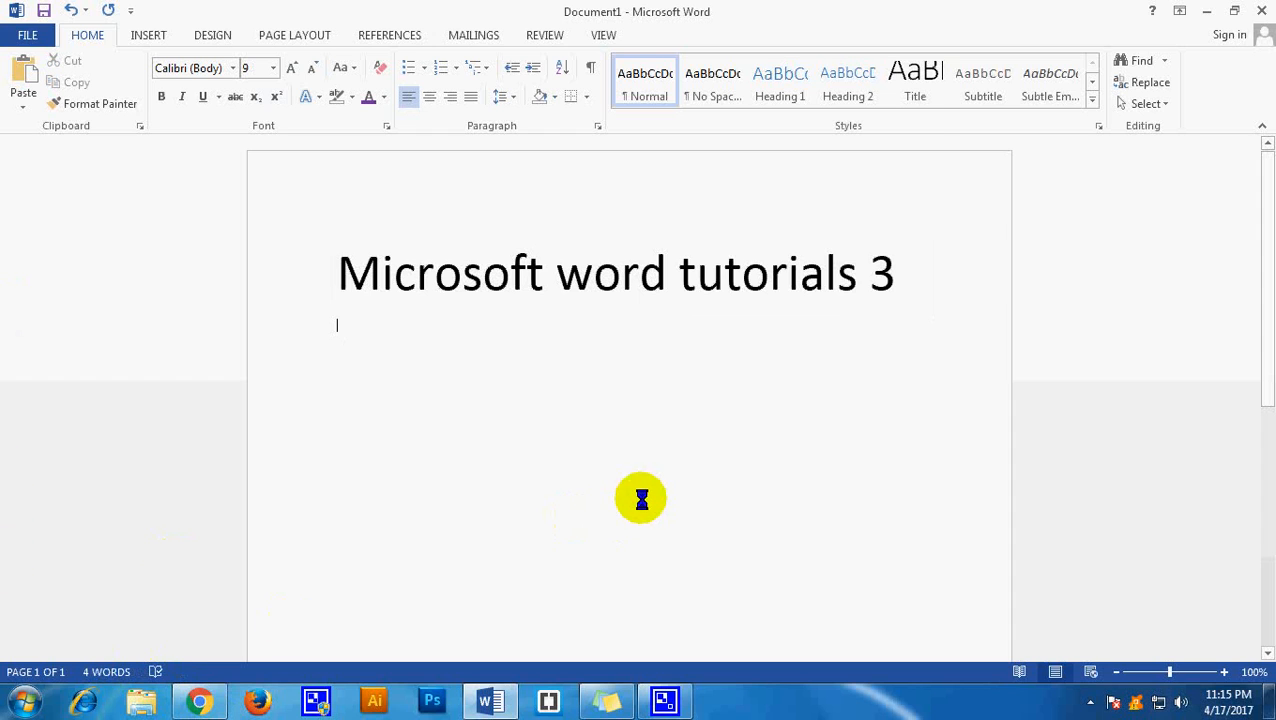
# Step: Shrink the title line step by step to below size 18 and enlarge it again to font size 19
pyautogui.moveTo(906, 273); pyautogui.dragTo(159, 276)
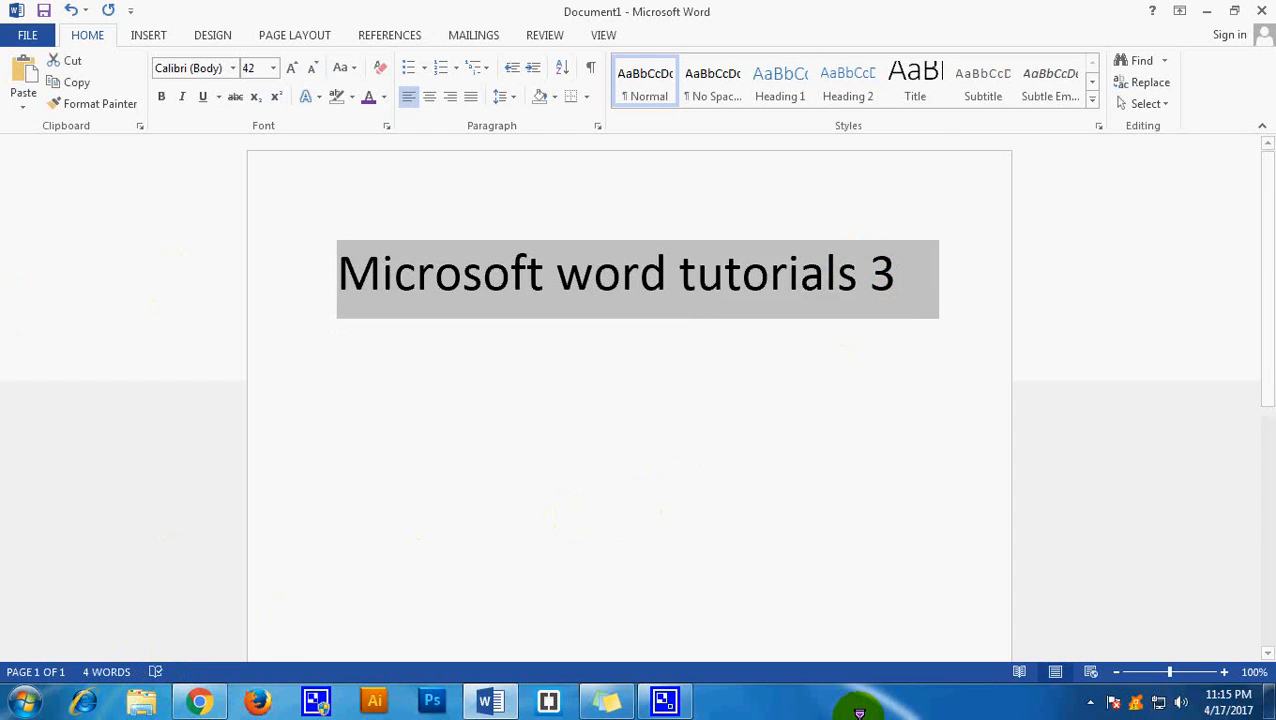
pyautogui.hotkey('ctrl', '[')
pyautogui.hotkey('ctrl', '[')
pyautogui.hotkey('ctrl', '[')
pyautogui.hotkey('ctrl', '[')
pyautogui.hotkey('ctrl', '[')
pyautogui.hotkey('ctrl', '[')
pyautogui.hotkey('ctrl', '[')
pyautogui.hotkey('ctrl', '[')
pyautogui.hotkey('ctrl', '[')
pyautogui.hotkey('ctrl', '[')
pyautogui.hotkey('ctrl', '[')
pyautogui.hotkey('ctrl', '[')
pyautogui.hotkey('ctrl', '[')
pyautogui.hotkey('ctrl', '[')
pyautogui.hotkey('ctrl', '[')
pyautogui.hotkey('ctrl', '[')
pyautogui.hotkey('ctrl', '[')
pyautogui.hotkey('ctrl', '[')
pyautogui.hotkey('ctrl', '[')
pyautogui.hotkey('ctrl', '[')
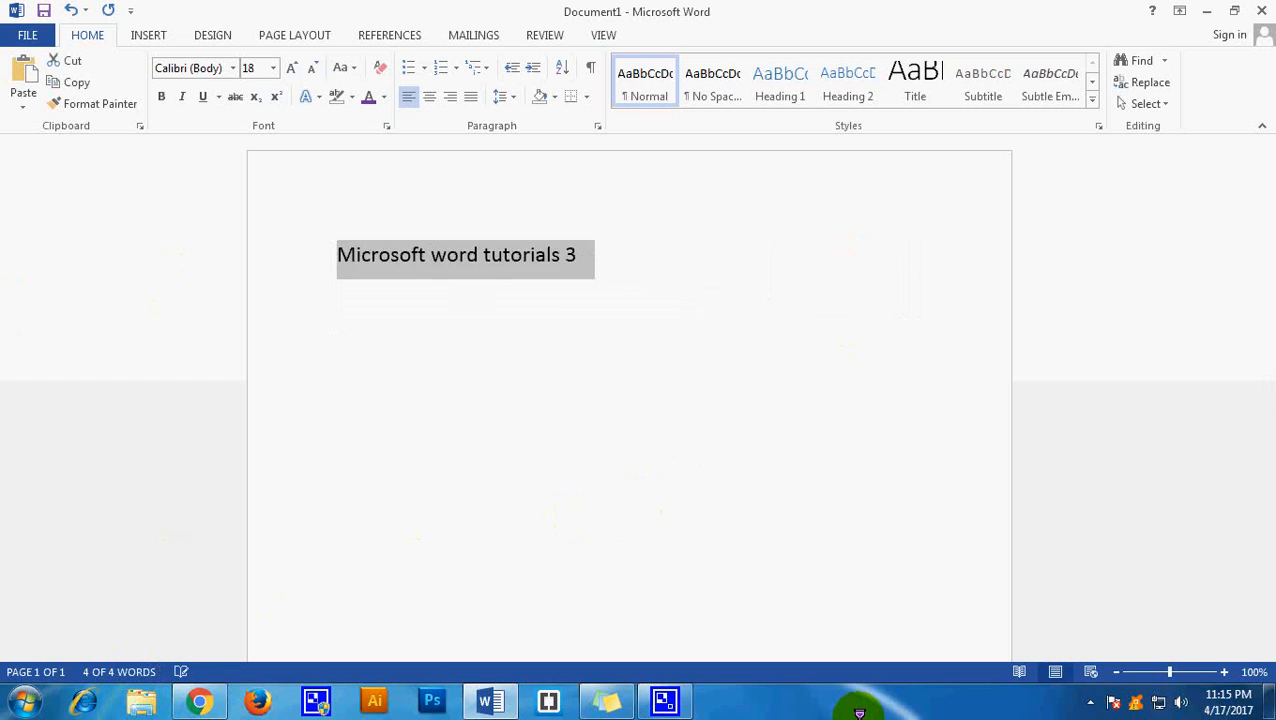
pyautogui.hotkey('ctrl', '[')
pyautogui.hotkey('ctrl', '[')
pyautogui.hotkey('ctrl', '[')
pyautogui.hotkey('ctrl', '[')
pyautogui.hotkey('ctrl', ']')
pyautogui.hotkey('ctrl', ']')
pyautogui.hotkey('ctrl', ']')
pyautogui.hotkey('ctrl', ']')
pyautogui.hotkey('ctrl', ']')
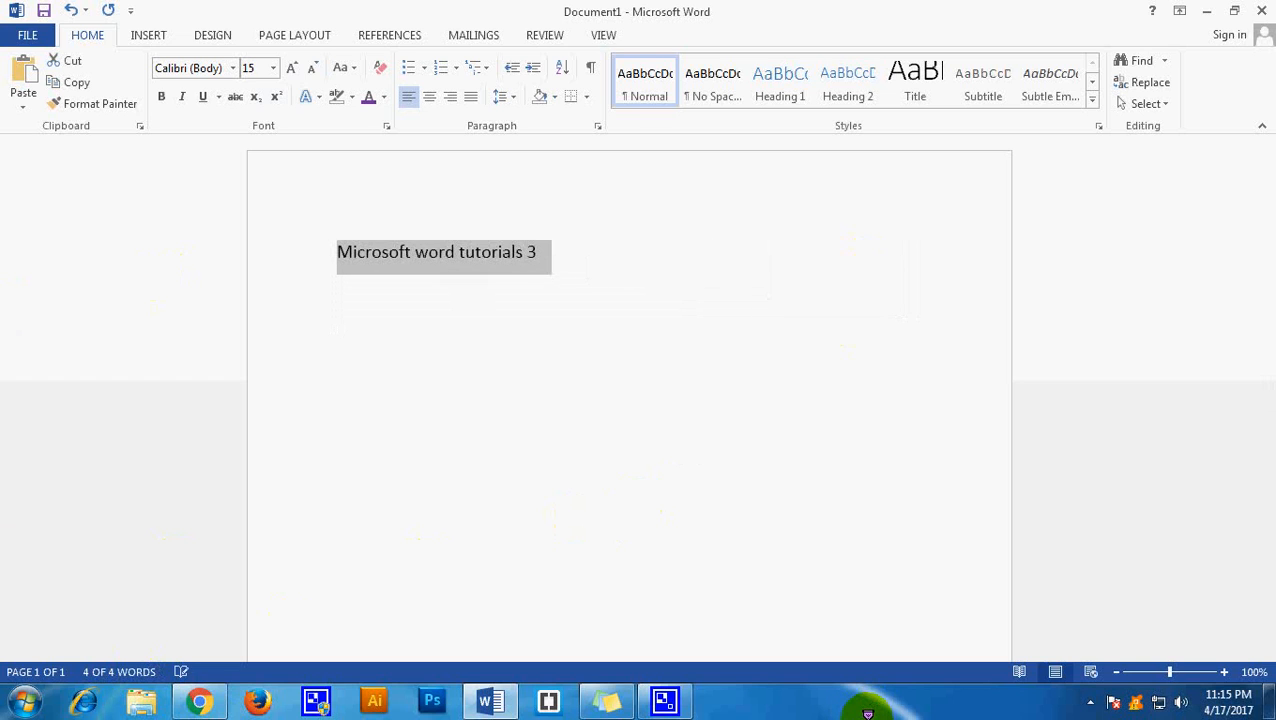
# Step: Centre the "Microsoft word tutorials 3" line on the page
pyautogui.click(585, 345)
pyautogui.moveTo(592, 256); pyautogui.dragTo(270, 236)
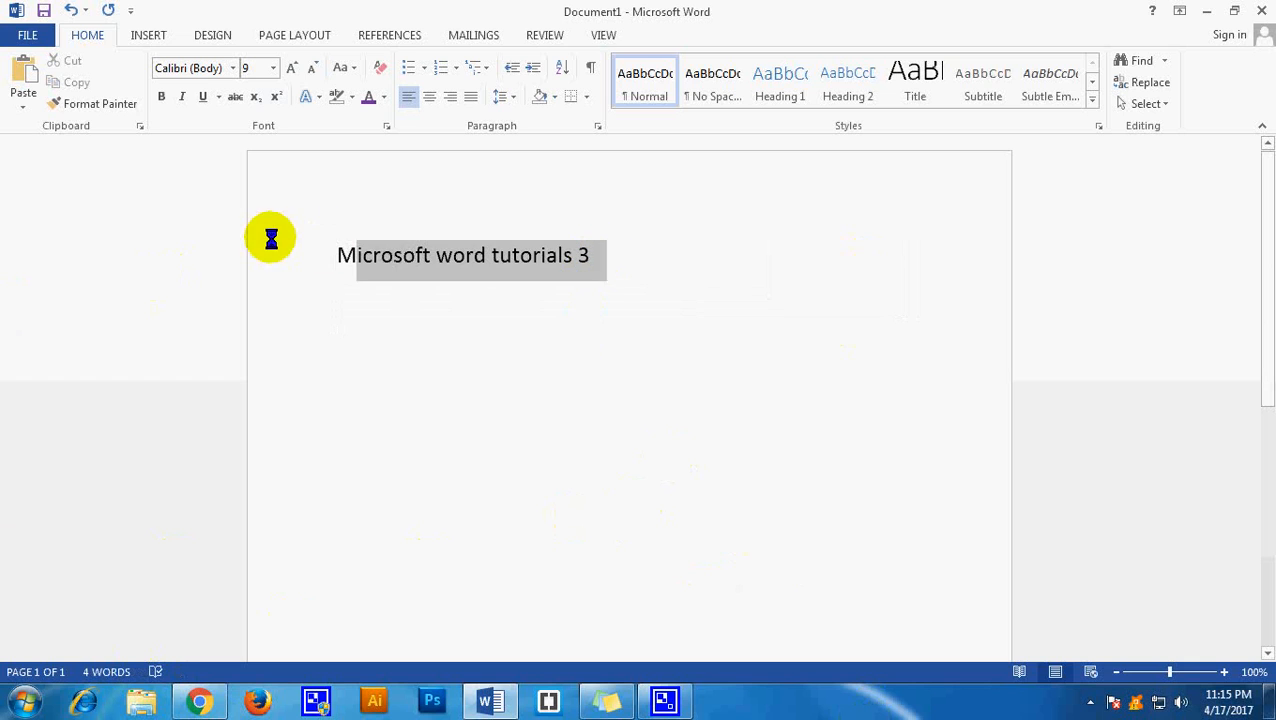
pyautogui.click(428, 96)
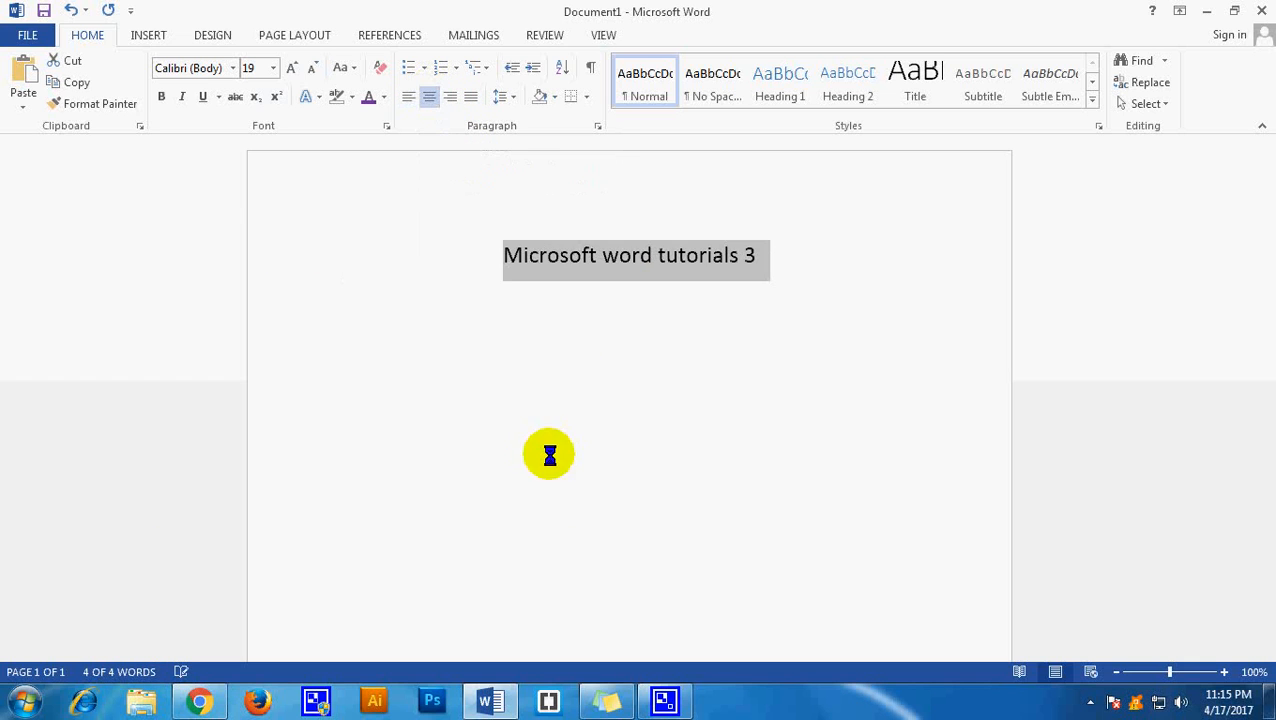
# Step: Align the title line to the right and back to the left, and deselect it
pyautogui.click(448, 96)
pyautogui.click(408, 96)
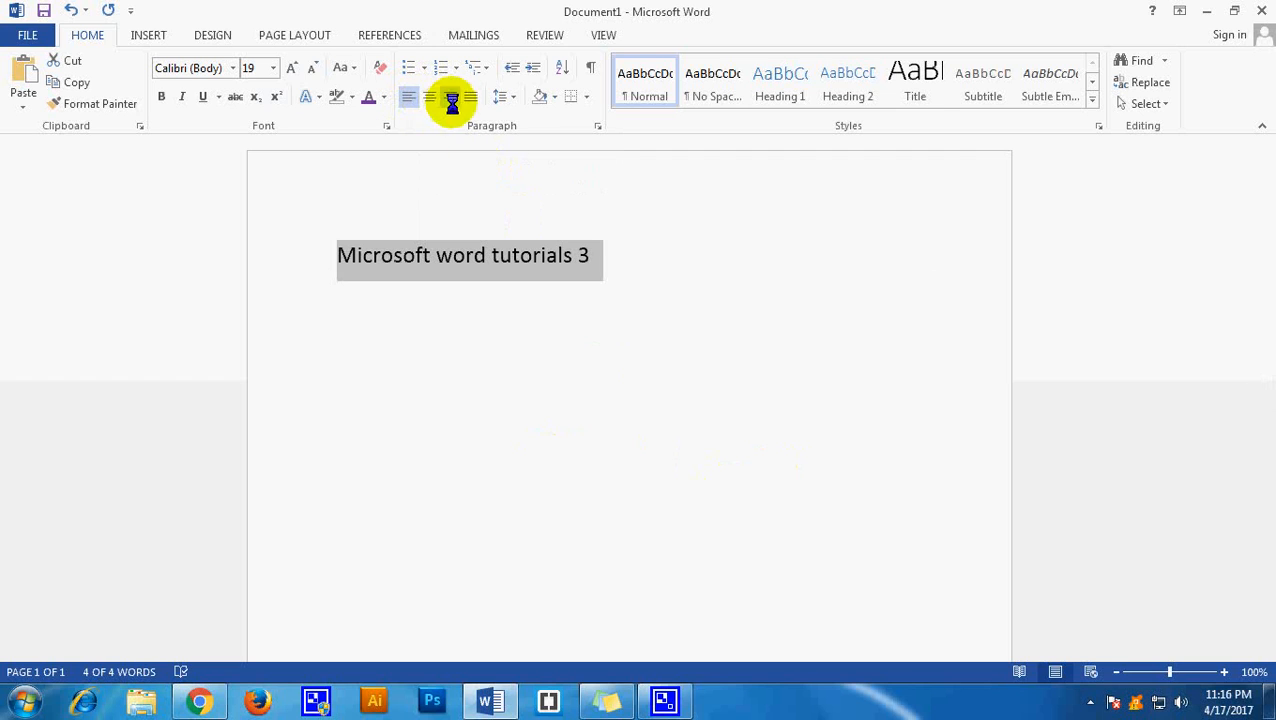
pyautogui.click(668, 470)
# Step: Add a long filler line of repeated "d" letters after the title, followed by short lines such as "Ad", "Fa", "Df" and "A"
pyautogui.click(614, 265)
pyautogui.write('ad')
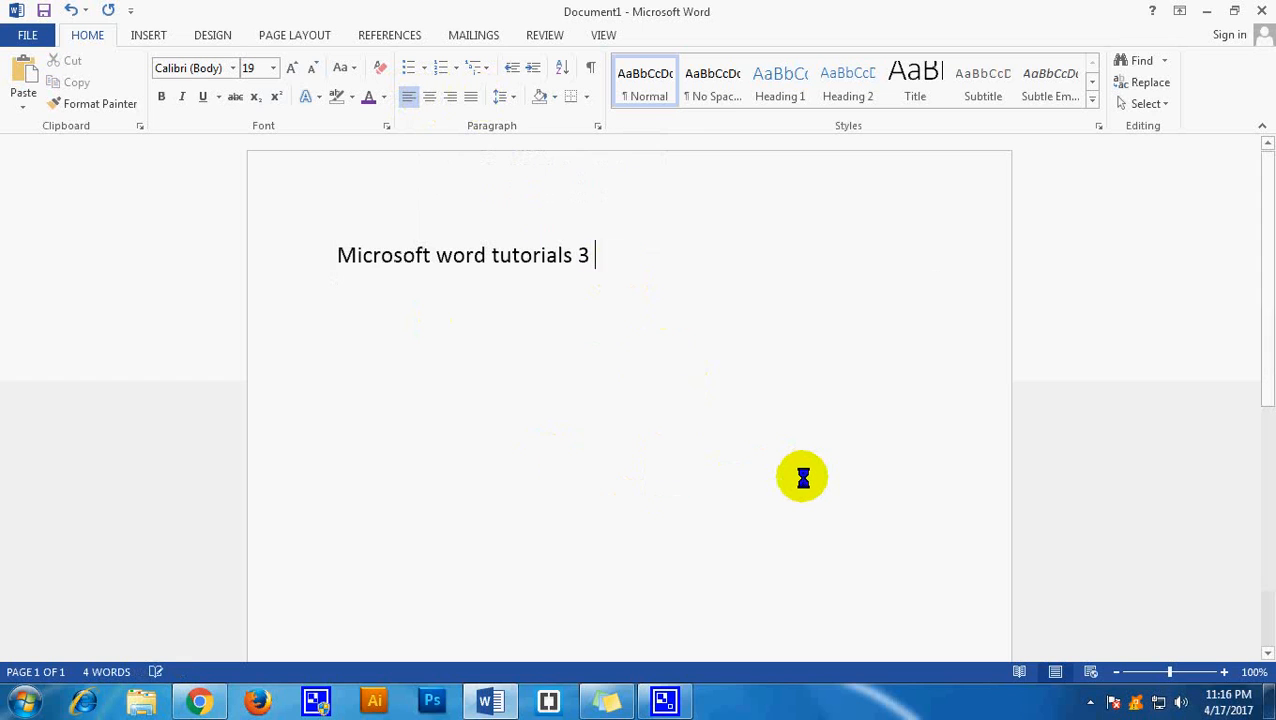
pyautogui.write('dddddddddddddddddddddddddddddddddddddddadfad')
pyautogui.press('Return')
pyautogui.write('Ad')
pyautogui.press('Return')
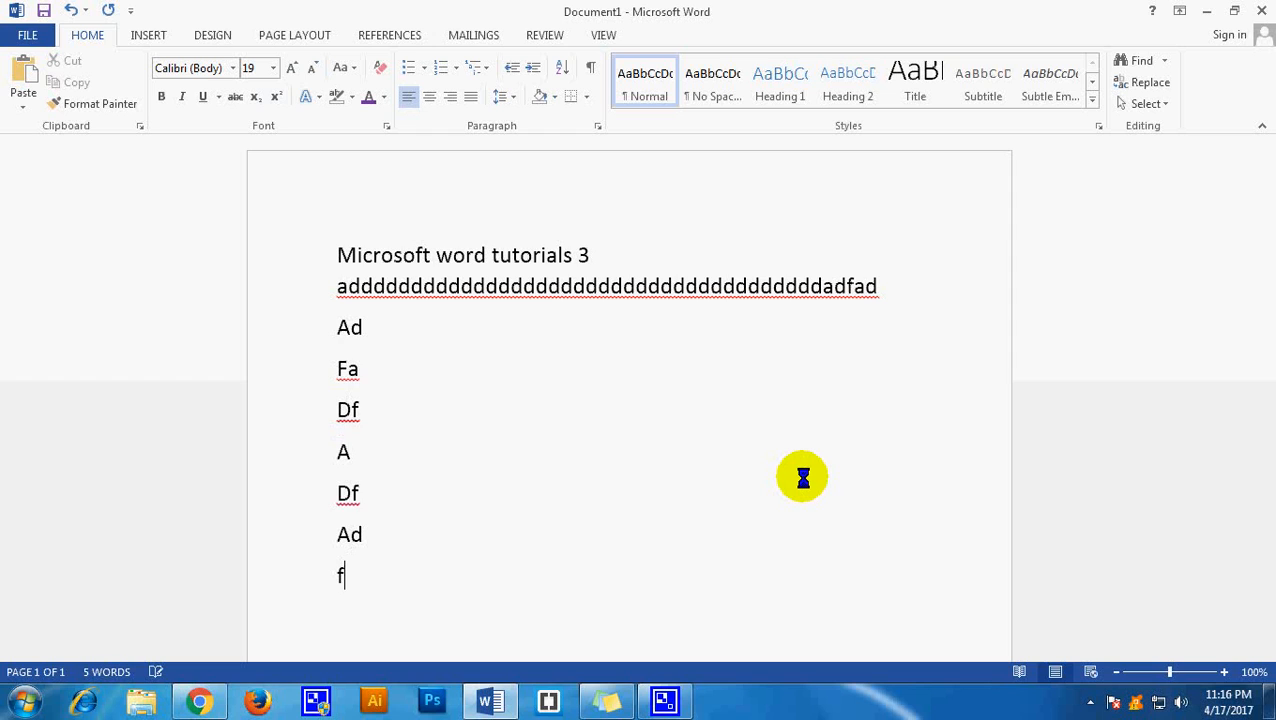
# Step: Justify all the text in the document and deselect it
pyautogui.moveTo(535, 589); pyautogui.dragTo(470, 117)
pyautogui.click(470, 96)
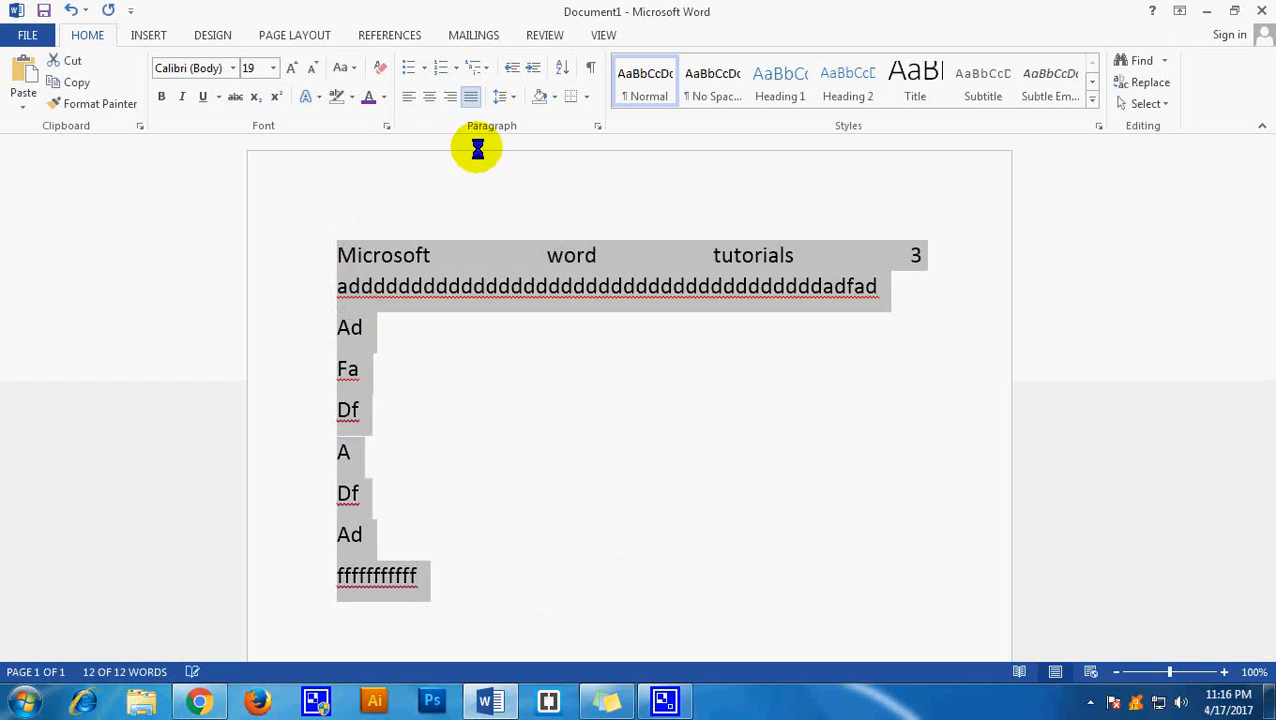
pyautogui.click(760, 481)
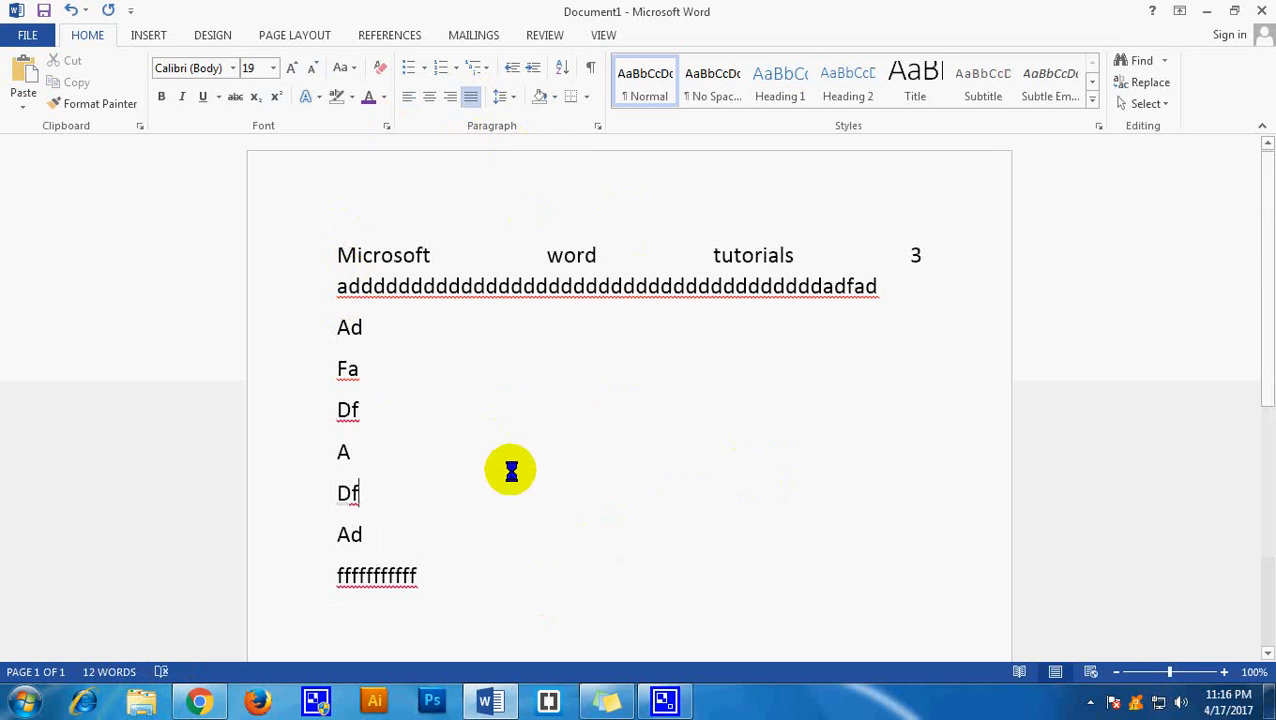
# Step: Replace all the text with the short lines "Adfadf", "A", "Df", "Ad", "Fa", "Df", "A" and "d"
pyautogui.hotkey('ctrl', 'a')
pyautogui.press('Delete')
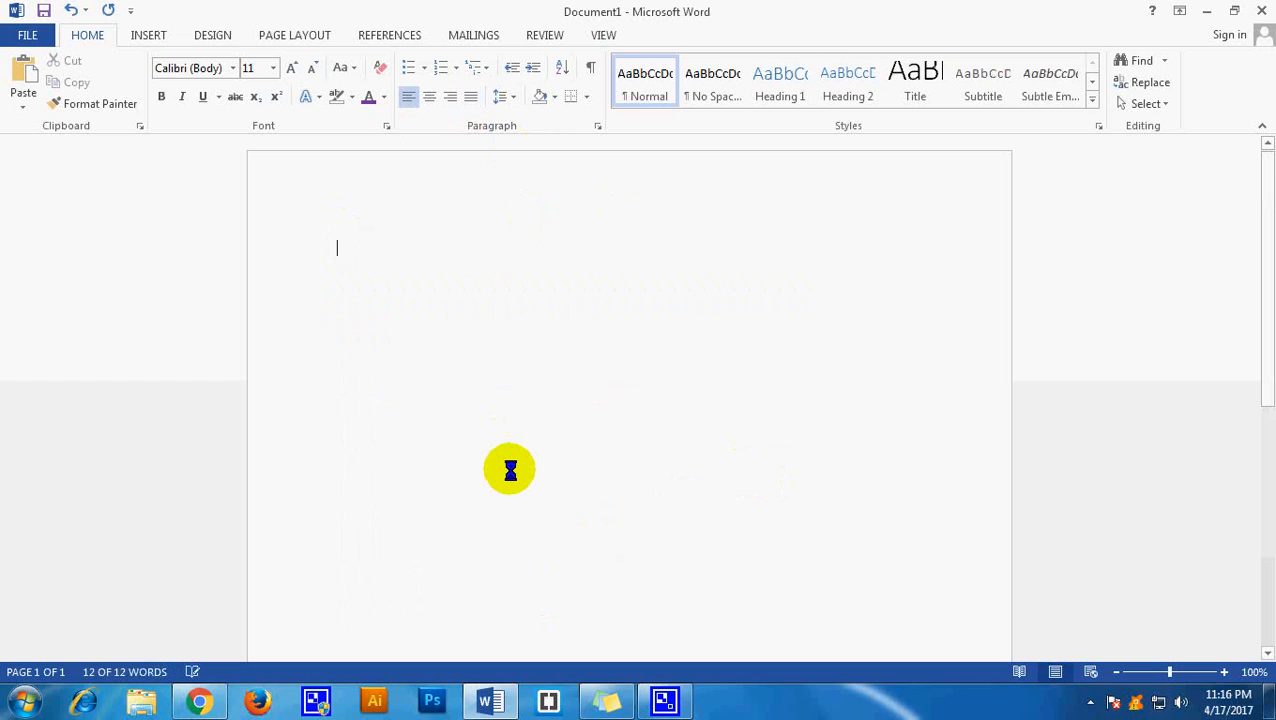
pyautogui.write('adfs')
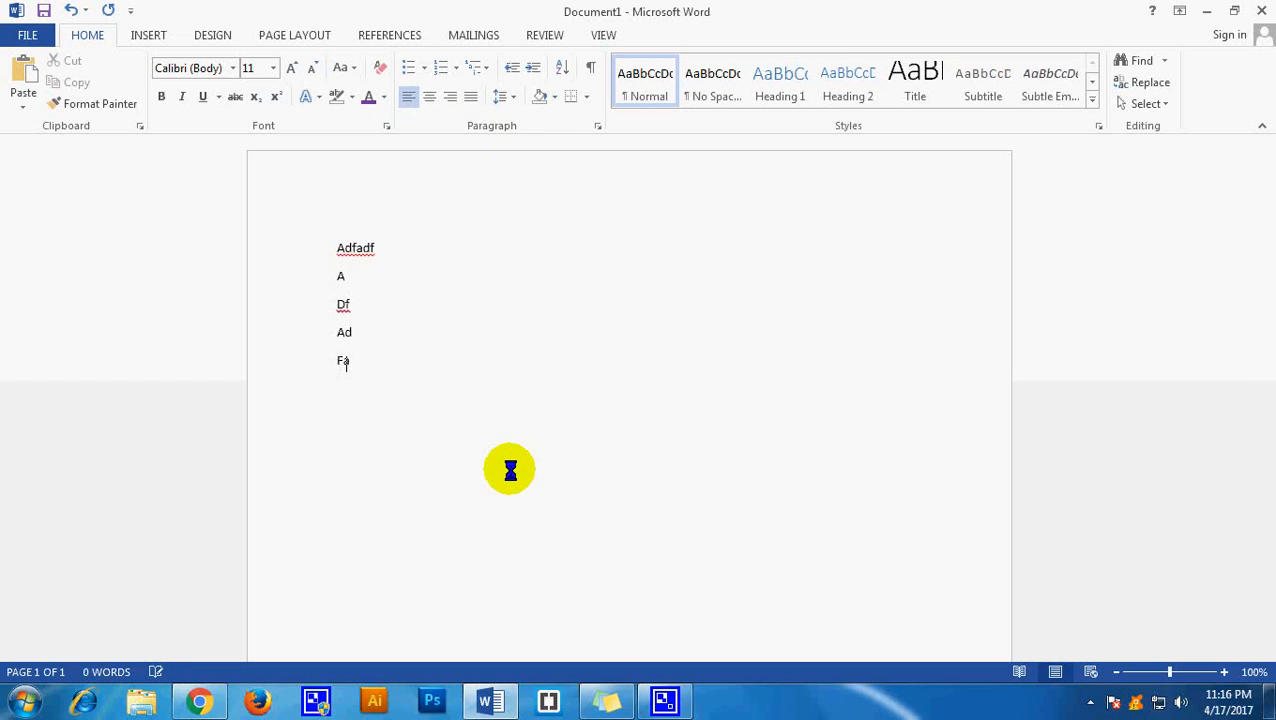
# Step: Turn all the short lines into a bulleted list with arrow bullets and deselect them
pyautogui.moveTo(384, 447); pyautogui.dragTo(313, 245)
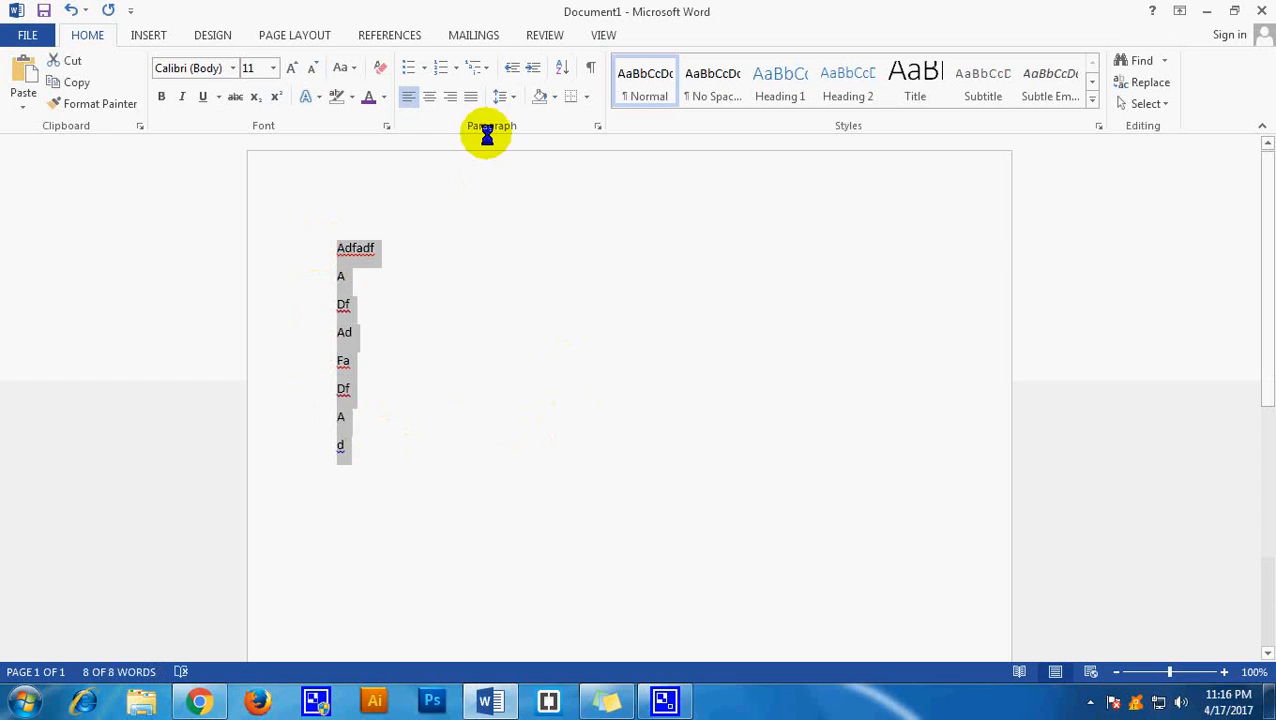
pyautogui.click(426, 68)
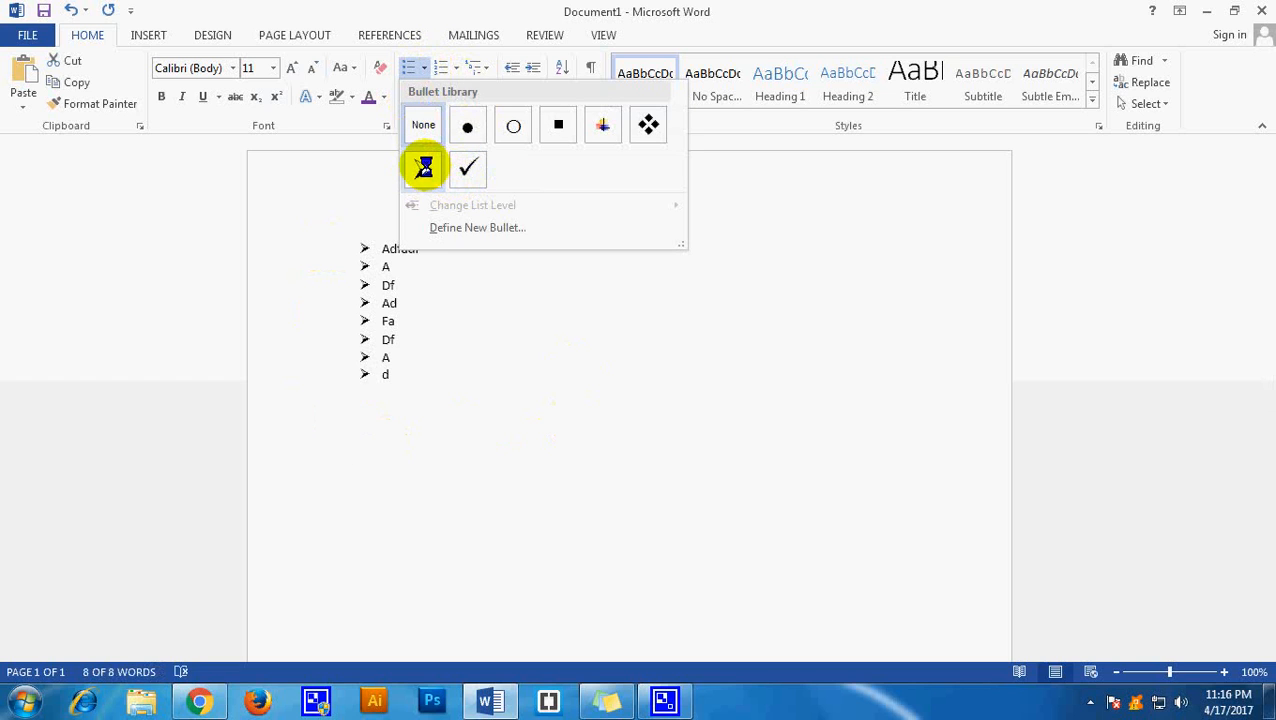
pyautogui.click(426, 168)
pyautogui.click(424, 398)
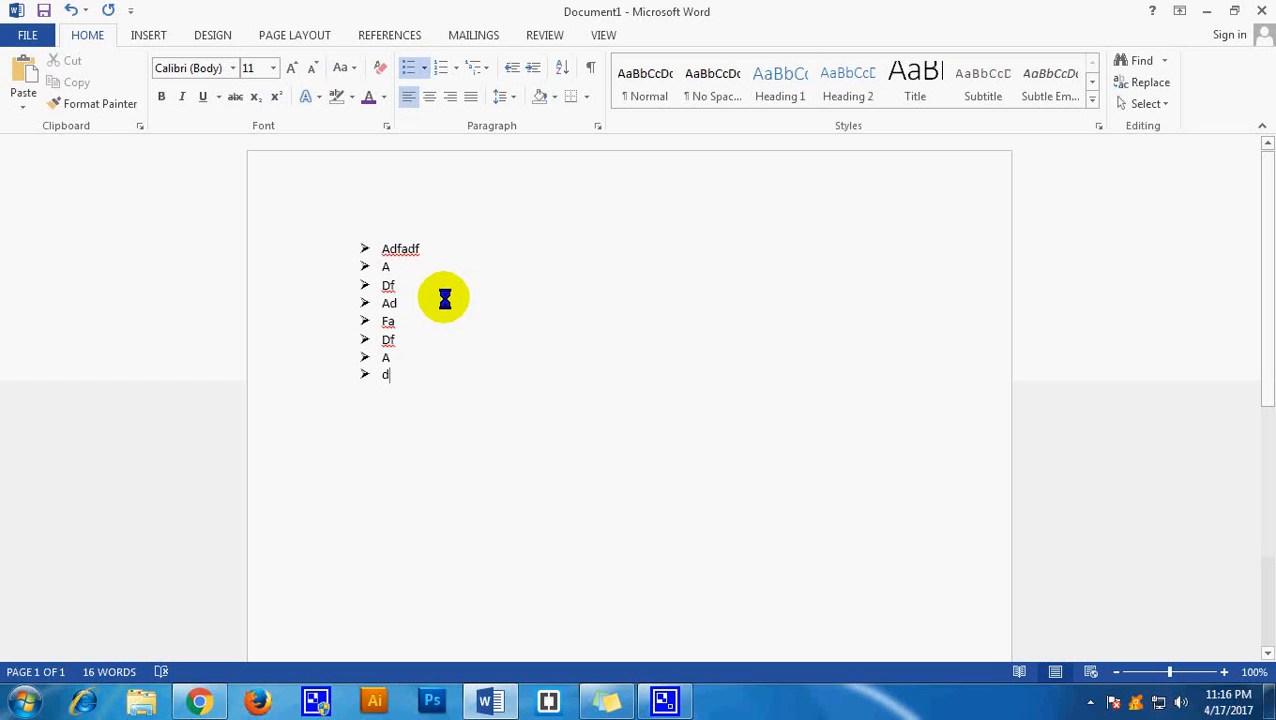
# Step: Insert the bullet items "Adf", "A", "D", "Fad", "F", "Ad", "F" and "adf" after the first item
pyautogui.click(421, 248)
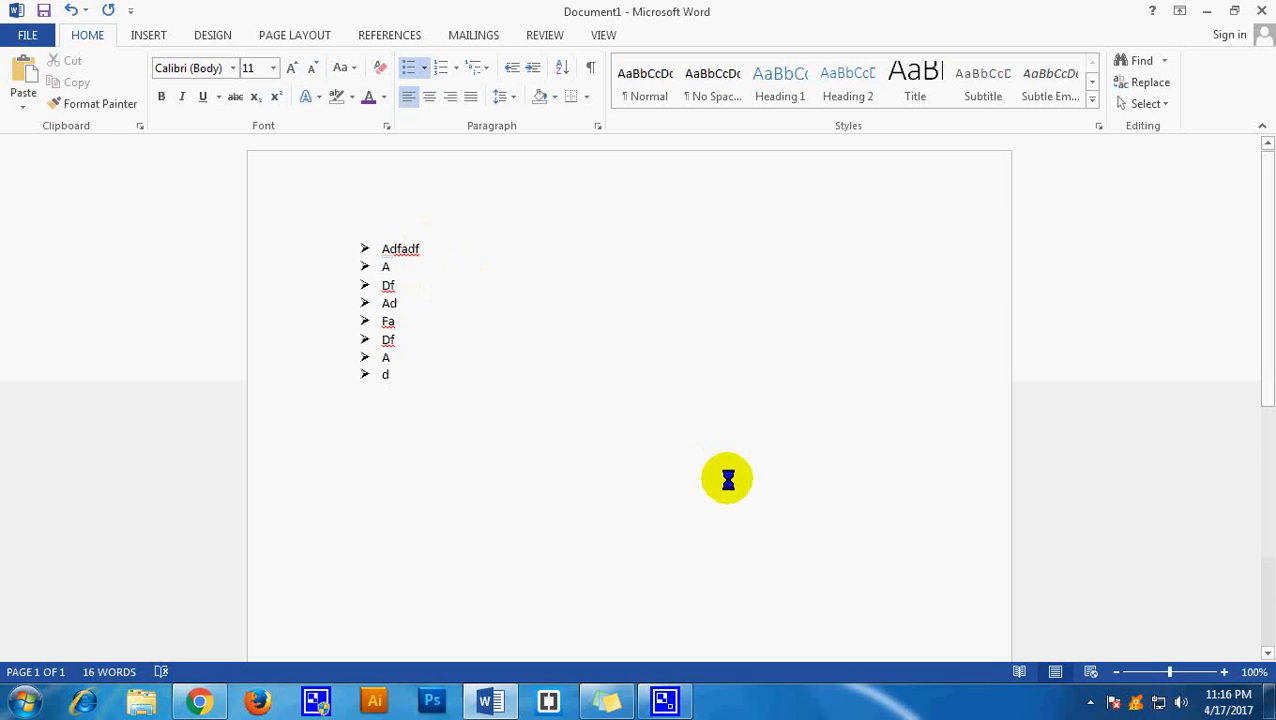
pyautogui.press('Return')
pyautogui.write('adf a d fad f ad f adf')
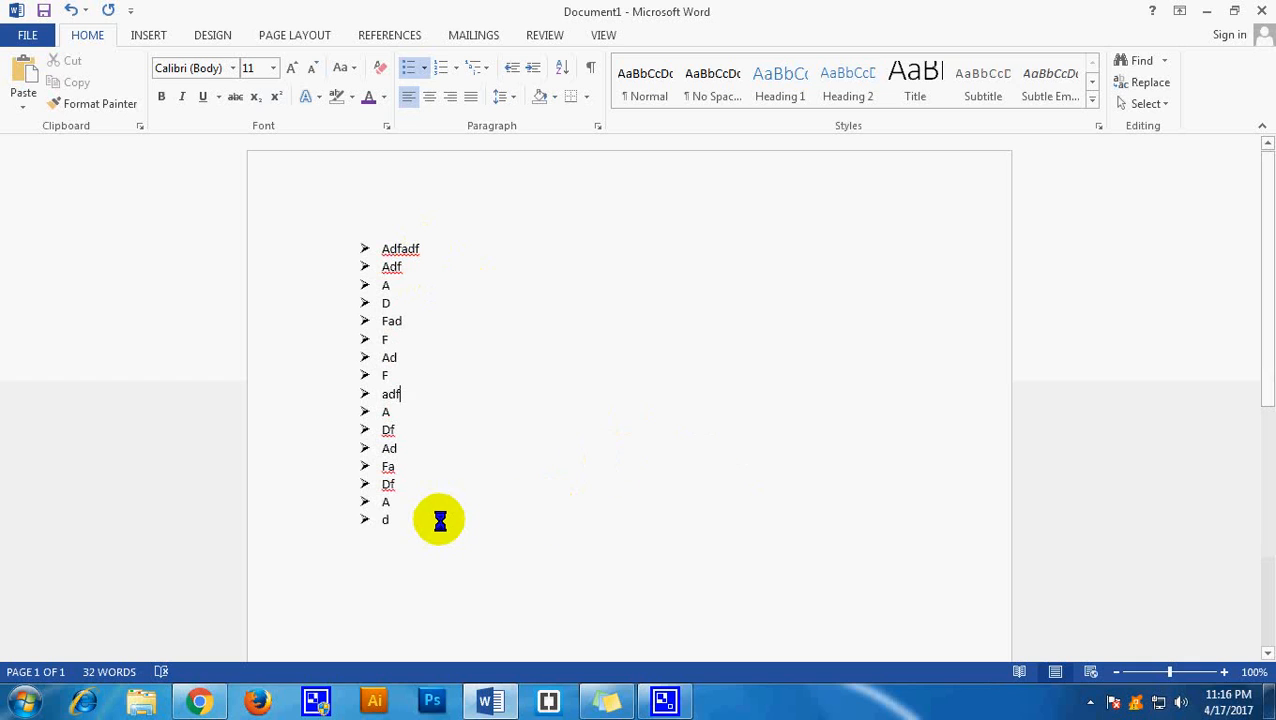
# Step: Apply lowercase Roman numbering (i., ii., iii.) to the whole list
pyautogui.moveTo(416, 522); pyautogui.dragTo(356, 245)
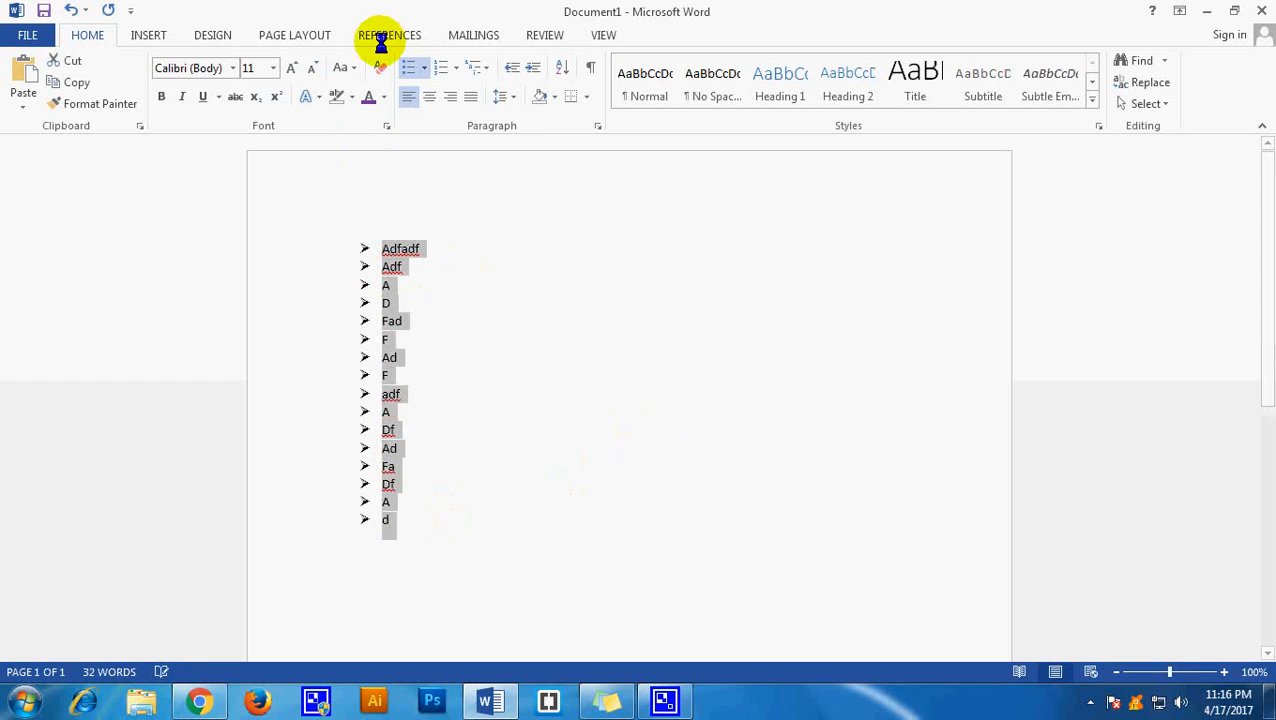
pyautogui.click(456, 68)
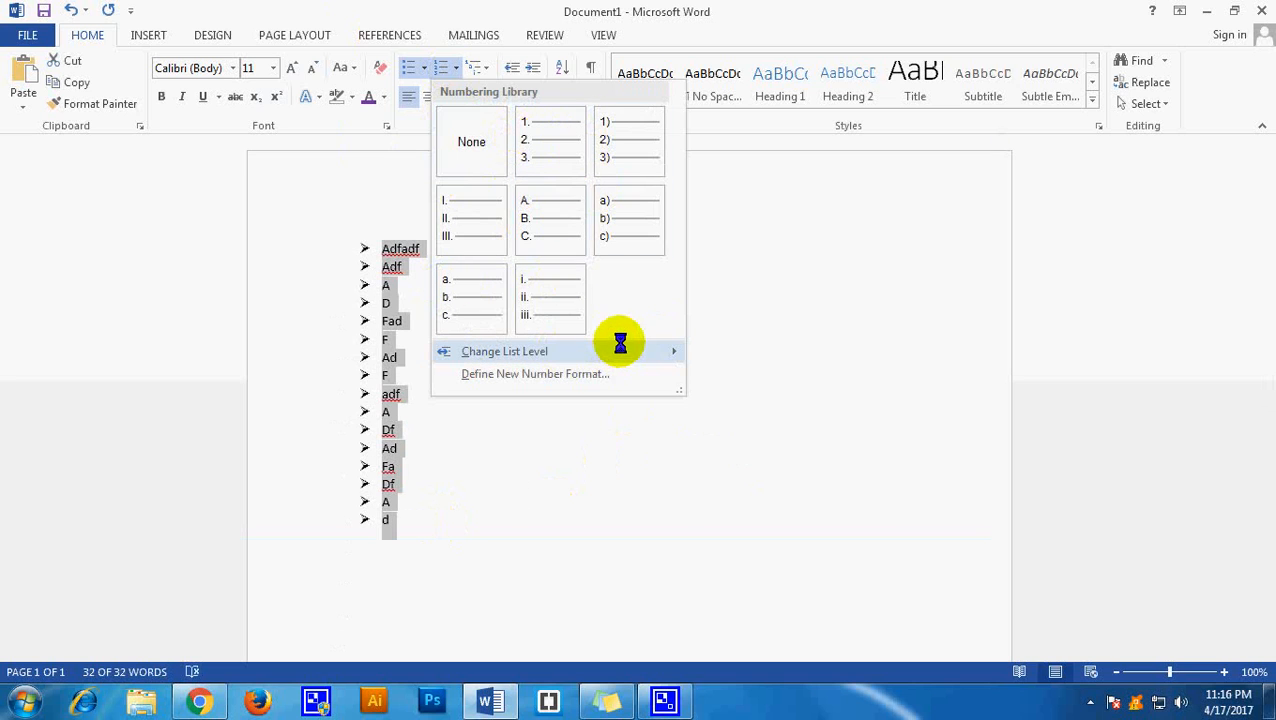
pyautogui.click(551, 302)
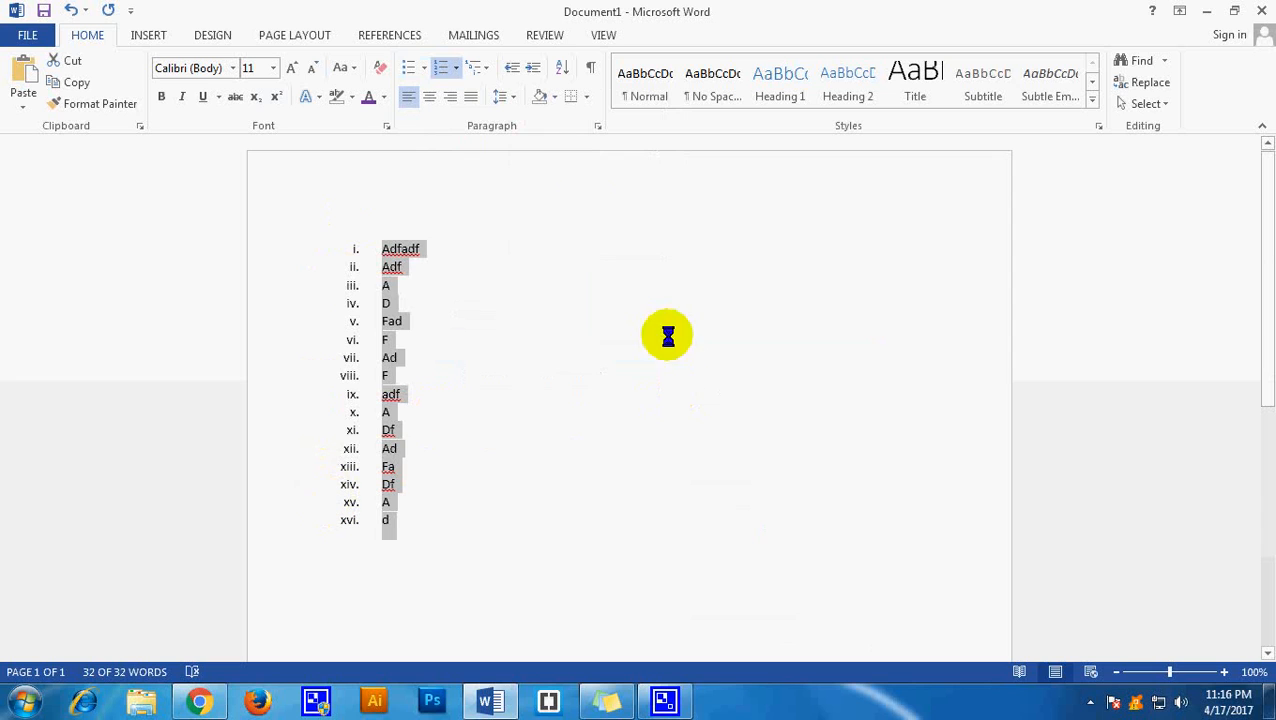
# Step: Apply the multilevel list style with diamond symbols to the whole list and add the item "xcvsadfadfadf" below the second item
pyautogui.click(486, 68)
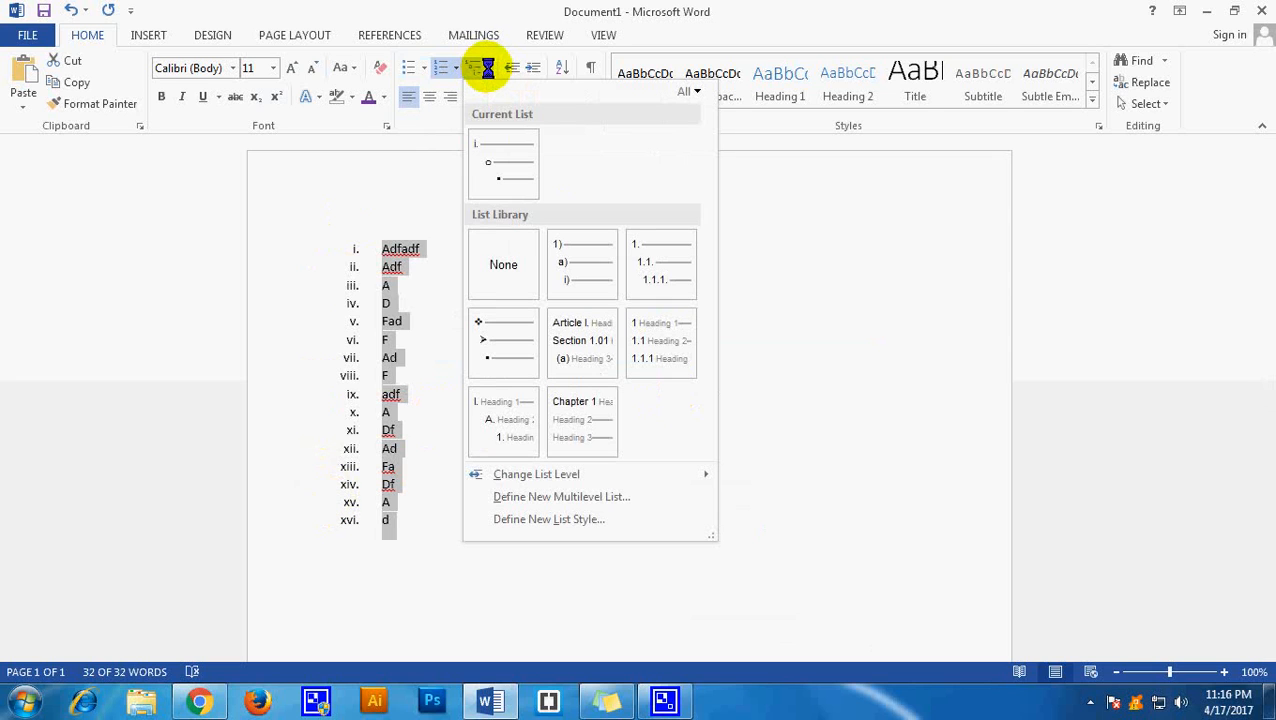
pyautogui.moveTo(640, 378)
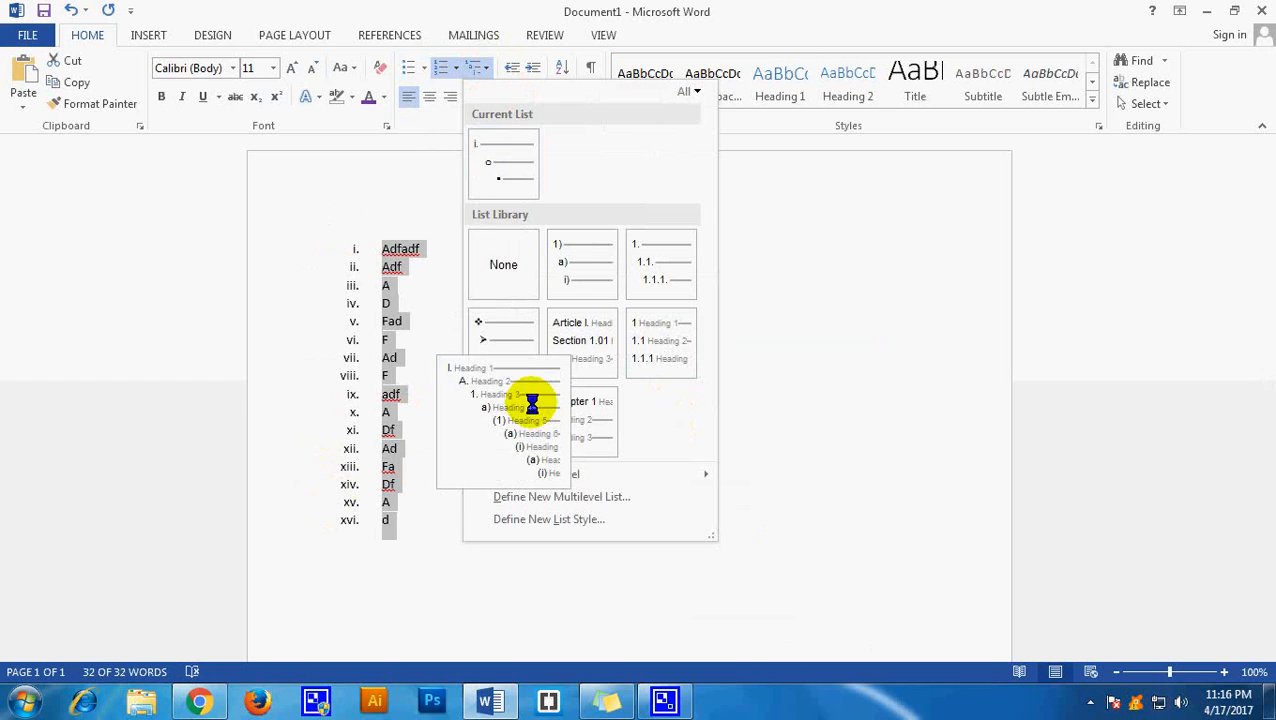
pyautogui.moveTo(481, 318)
pyautogui.click(480, 318)
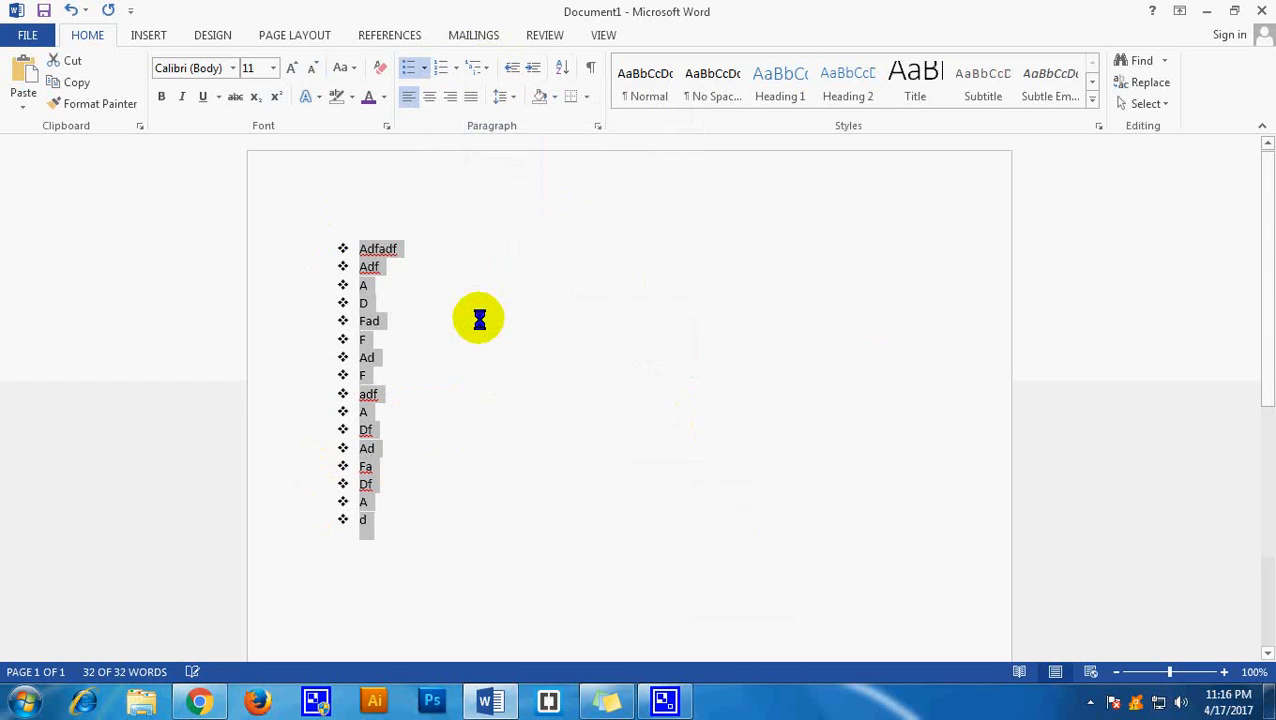
pyautogui.click(480, 318)
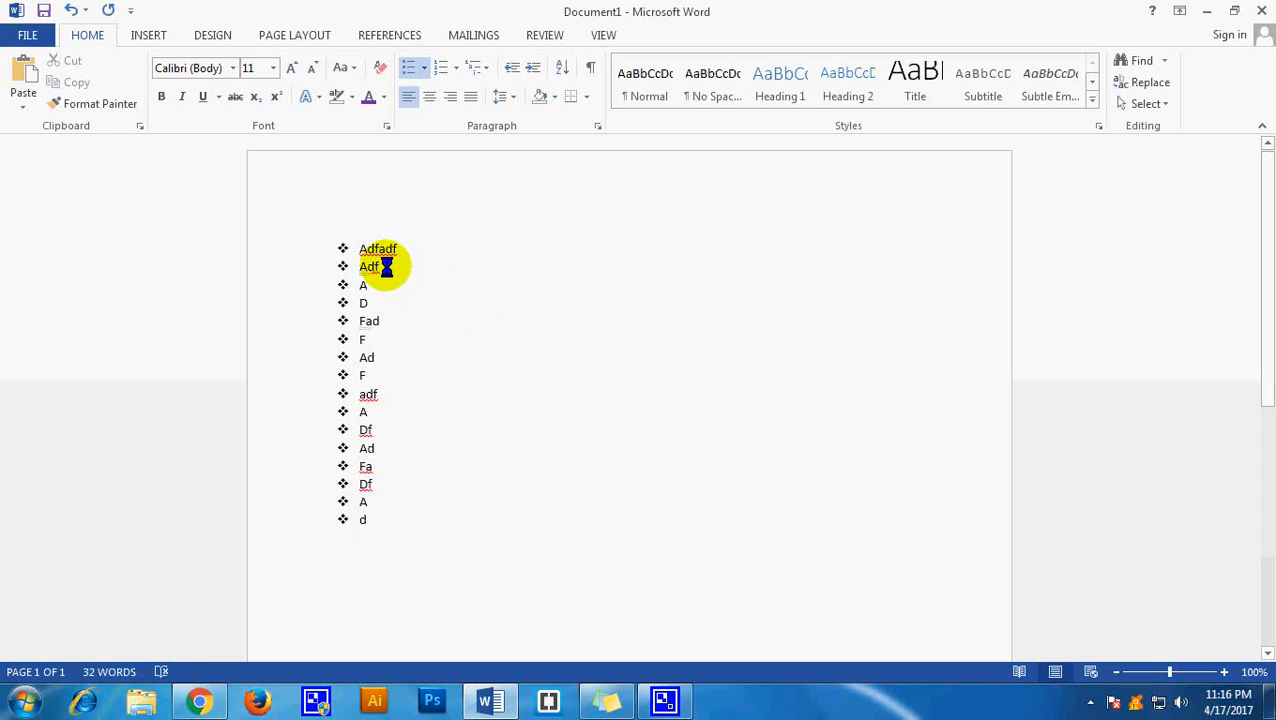
pyautogui.click(387, 265)
pyautogui.press('Return')
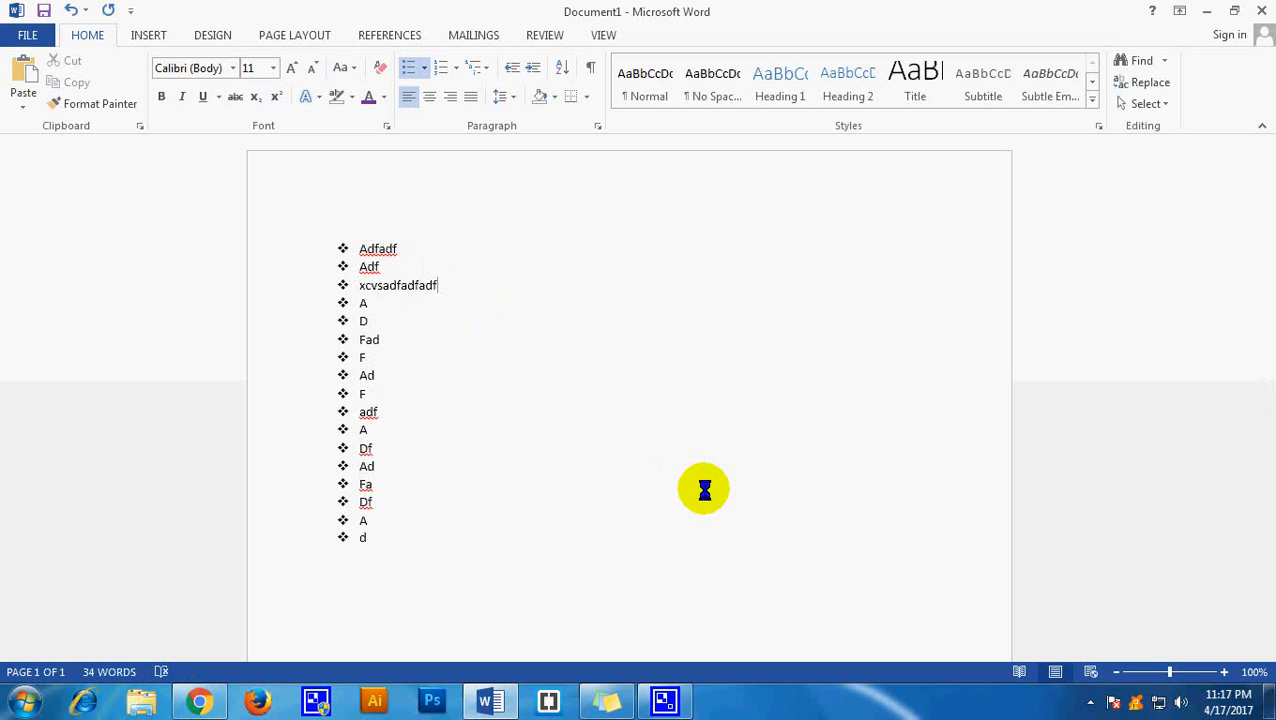
pyautogui.click(1091, 700)
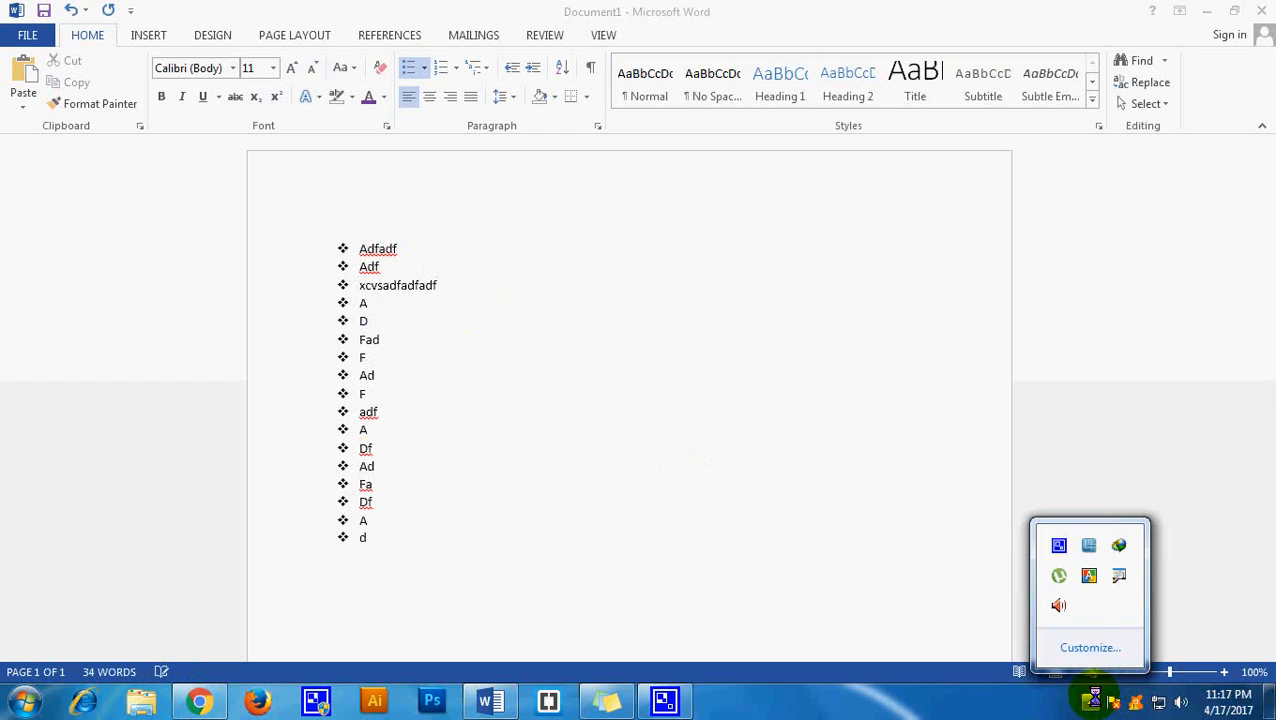
pyautogui.click(1059, 545)
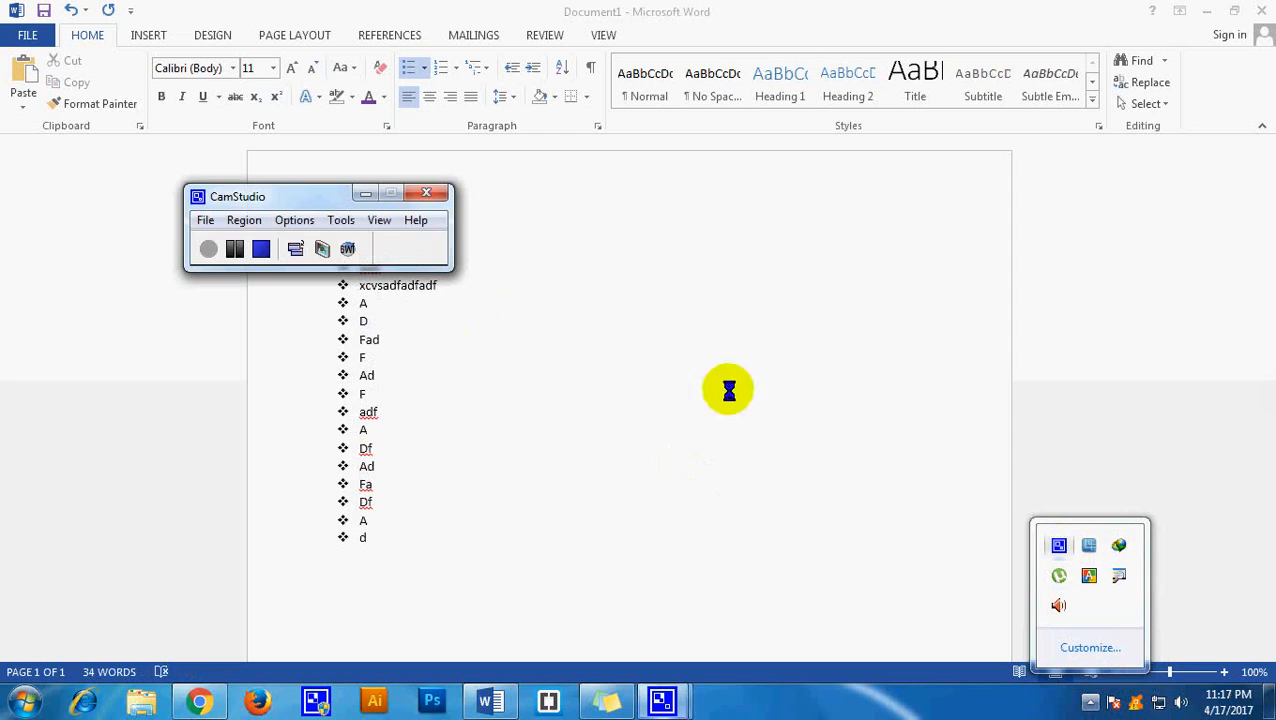
pyautogui.click(233, 249)
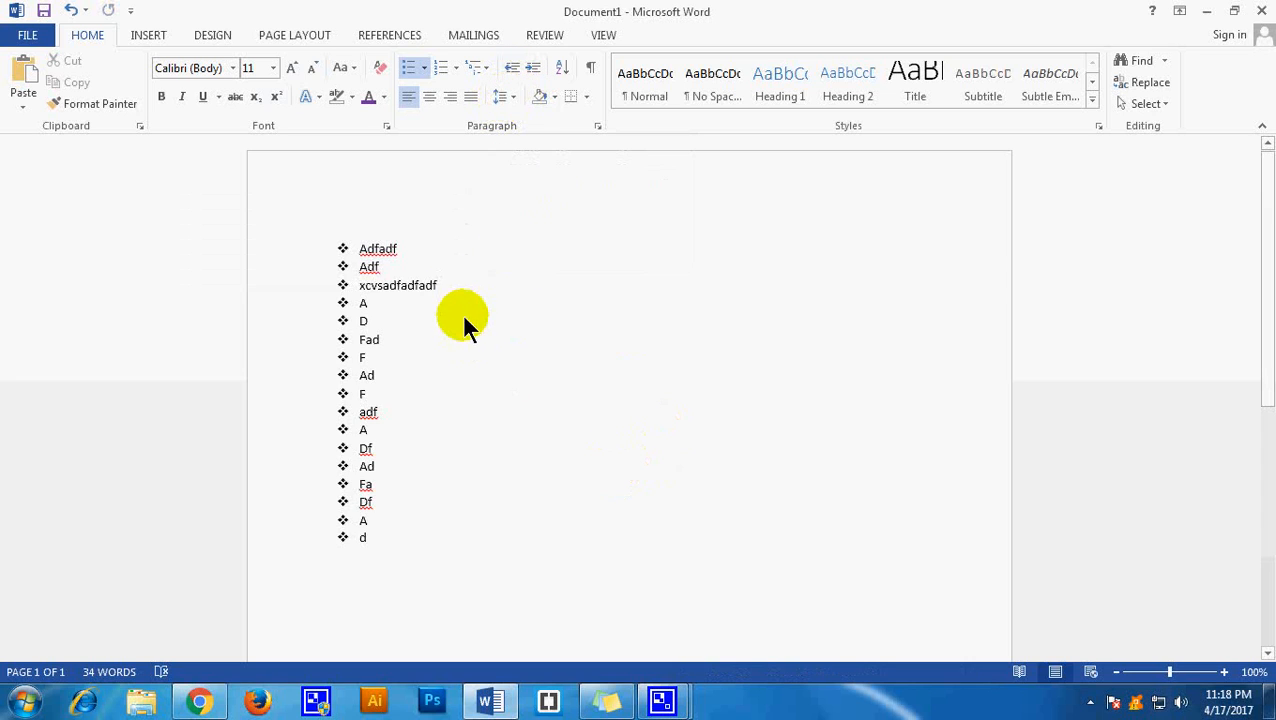
# Step: Set the line spacing of the first four list items to 3.0 and reduce it to 1.0
pyautogui.moveTo(338, 304); pyautogui.dragTo(318, 263)
pyautogui.click(508, 95)
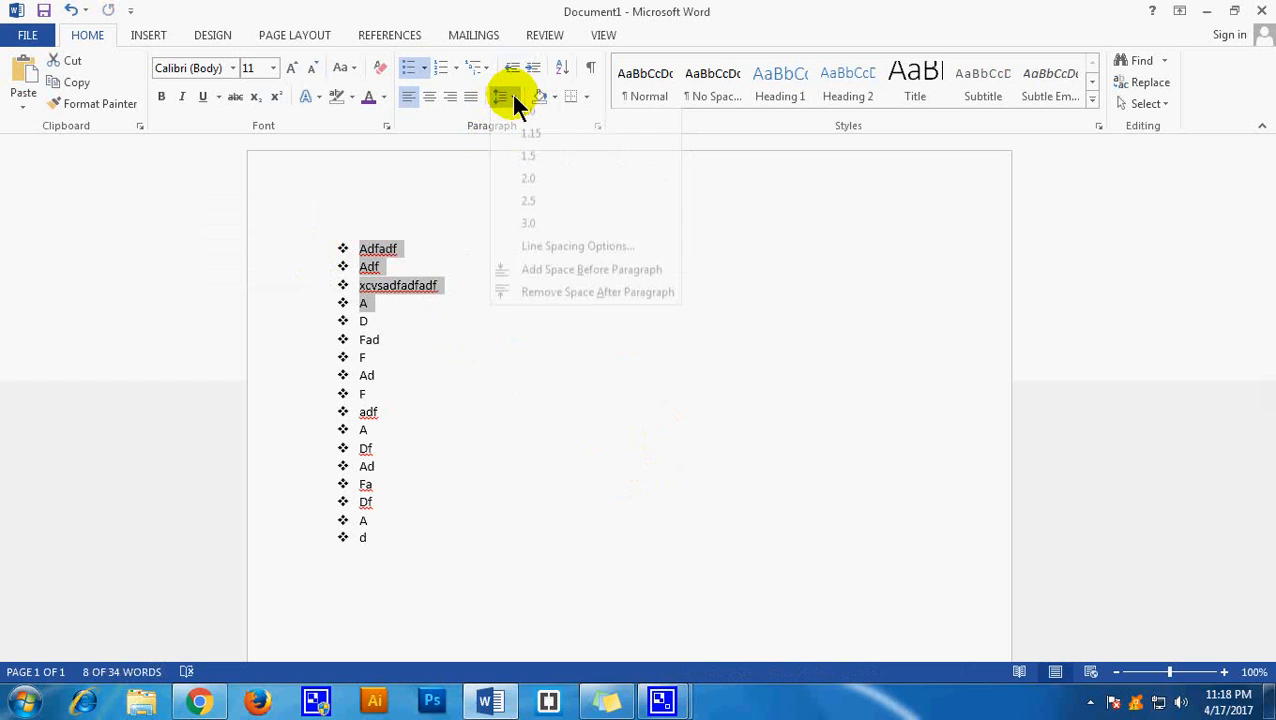
pyautogui.click(533, 233)
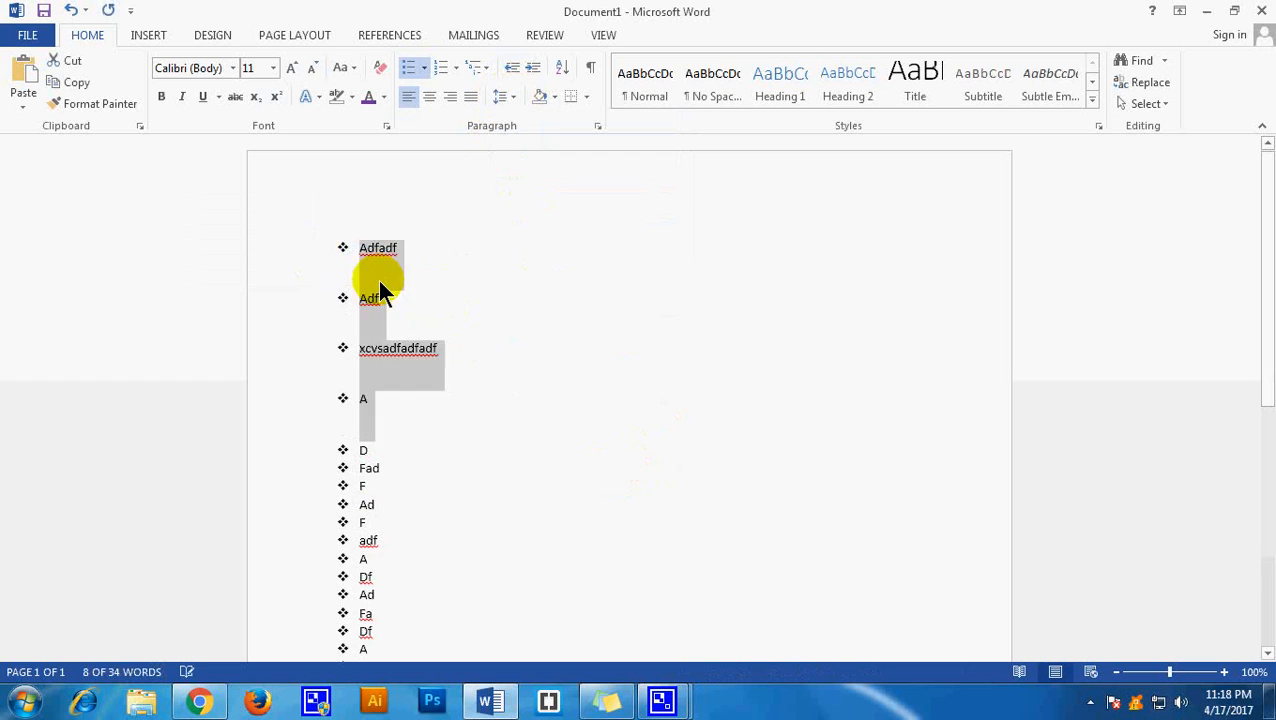
pyautogui.click(507, 96)
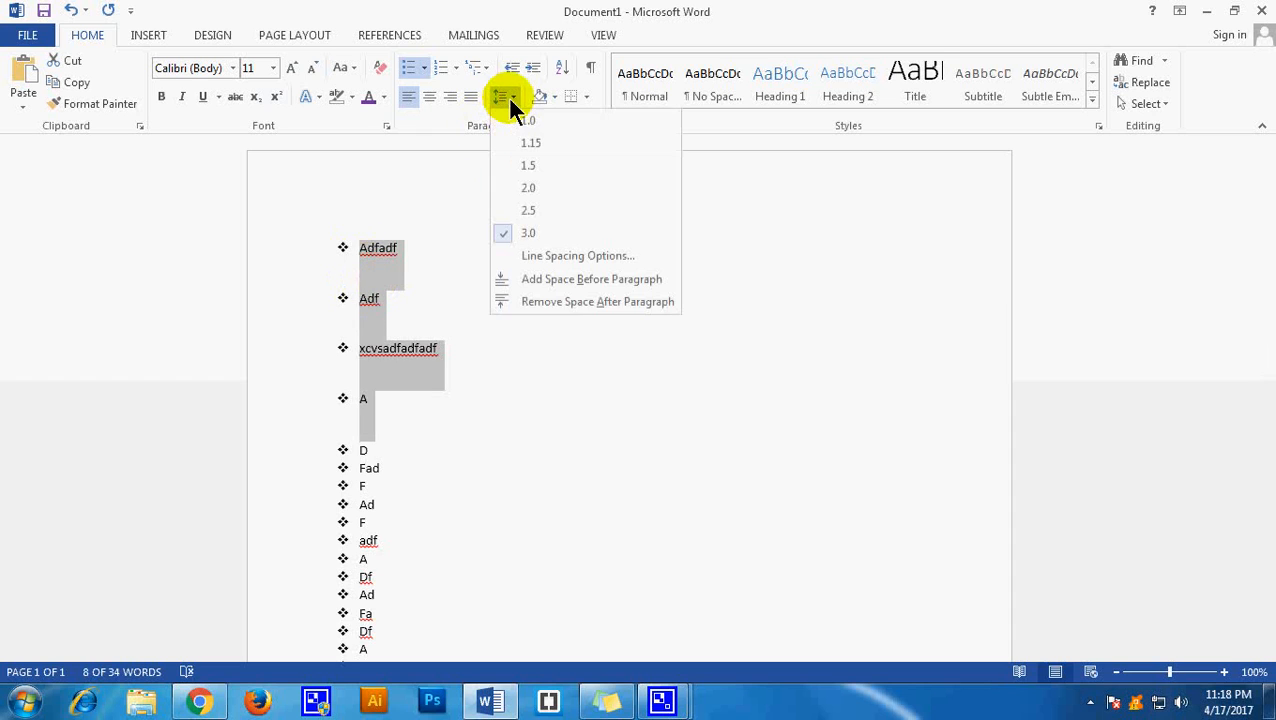
pyautogui.click(525, 119)
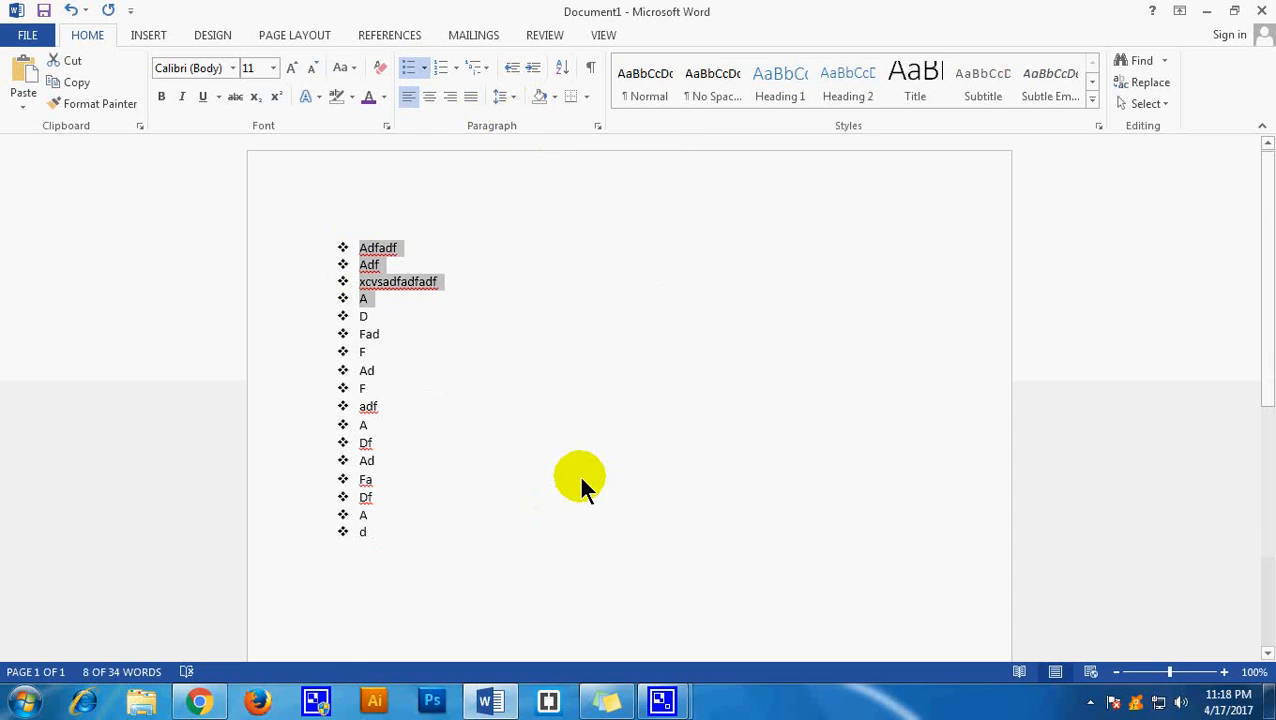
pyautogui.click(573, 474)
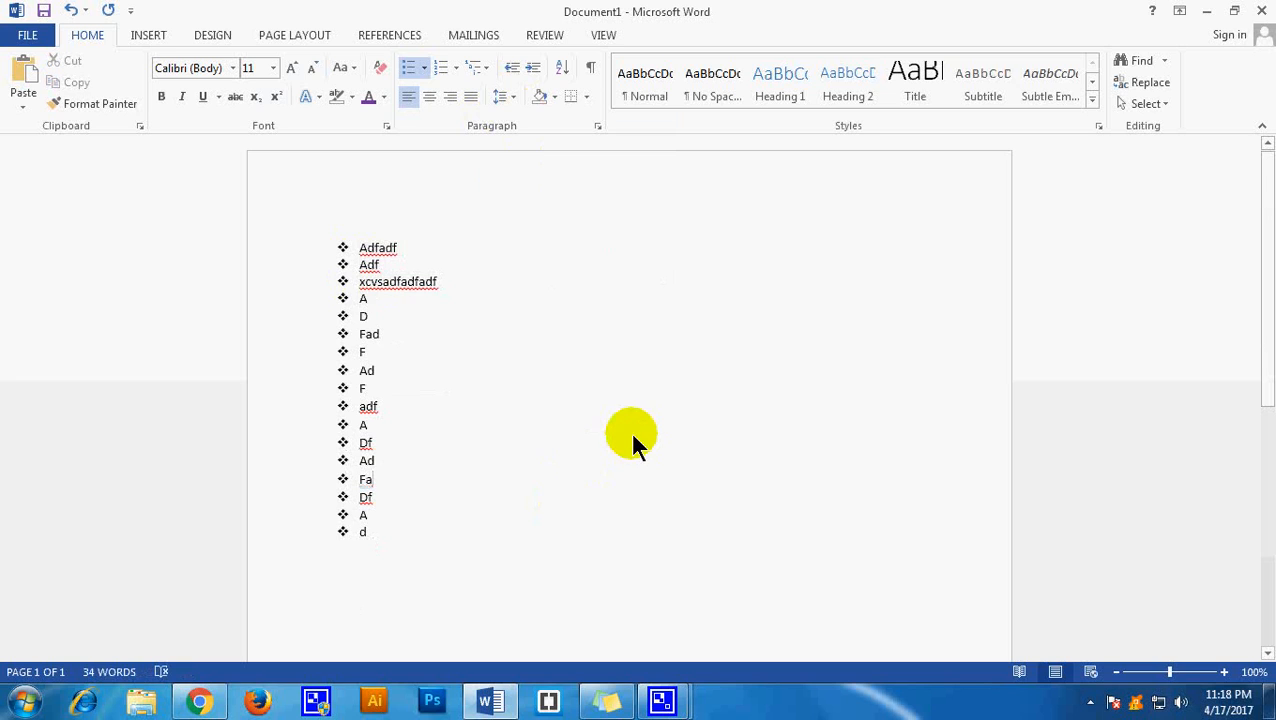
# Step: View the Sort Text options for the bulleted list and leave them without sorting
pyautogui.click(564, 72)
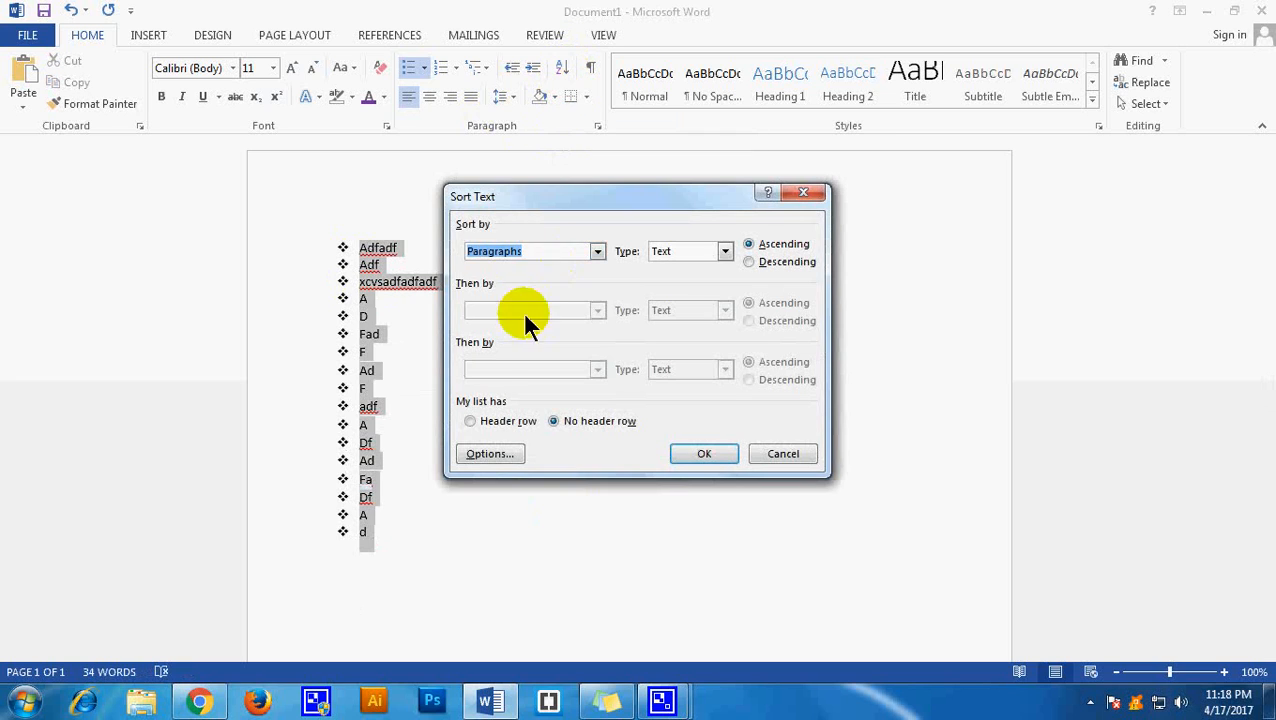
pyautogui.click(803, 192)
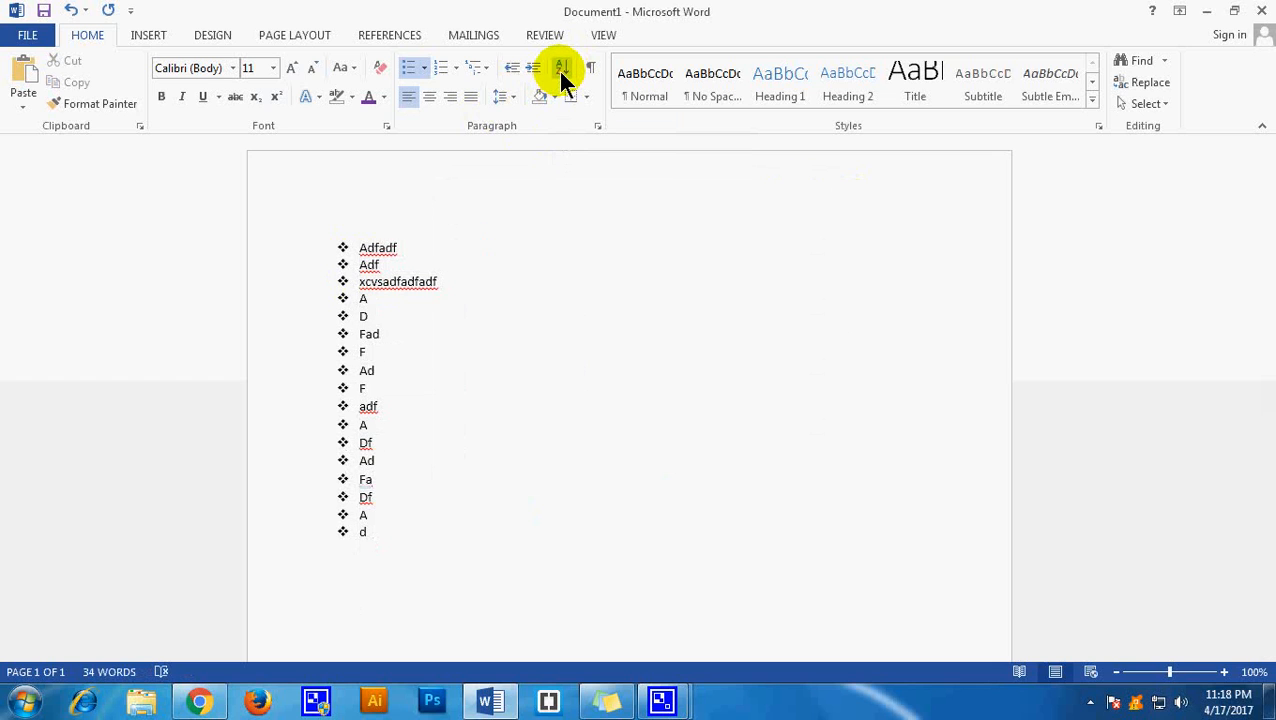
pyautogui.click(562, 72)
pyautogui.click(805, 193)
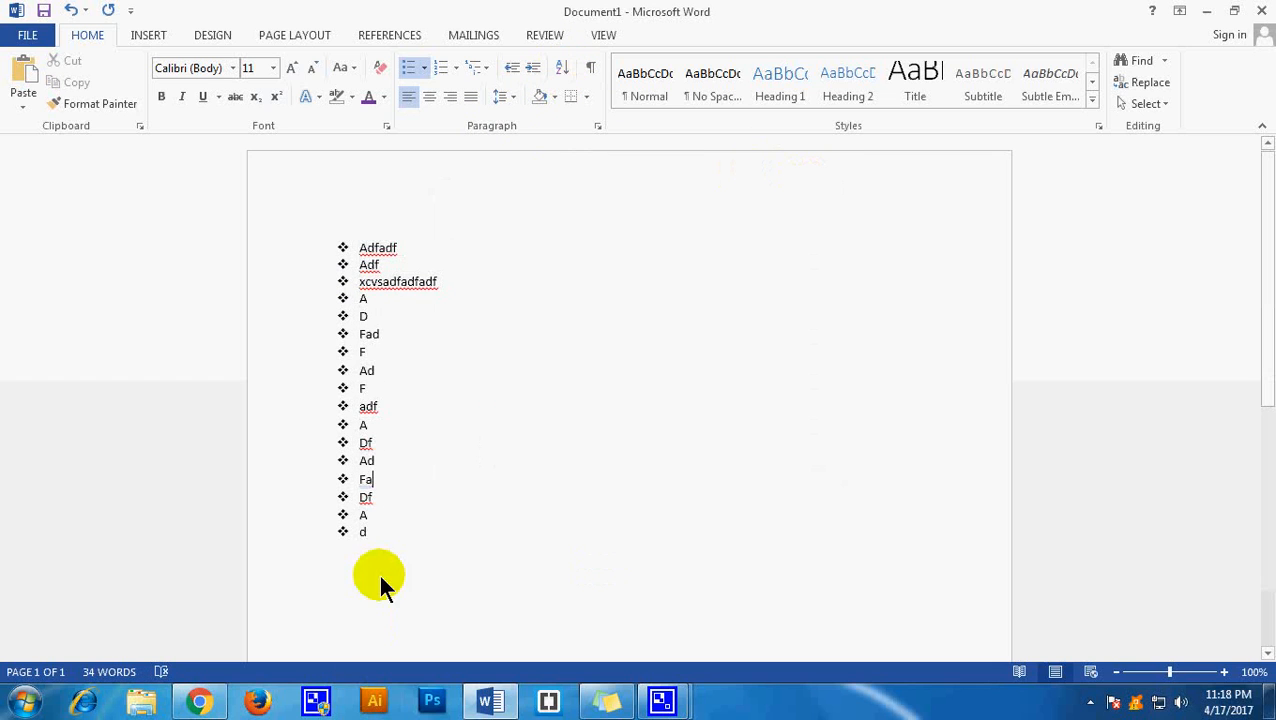
# Step: Clear the list and enter the lines "Adadf", "Ddd", "Jalkdjlkaf", "Badb", "Zzzz", "Jjjjj" and "mmmm", with blank lines between most of them
pyautogui.press('Delete')
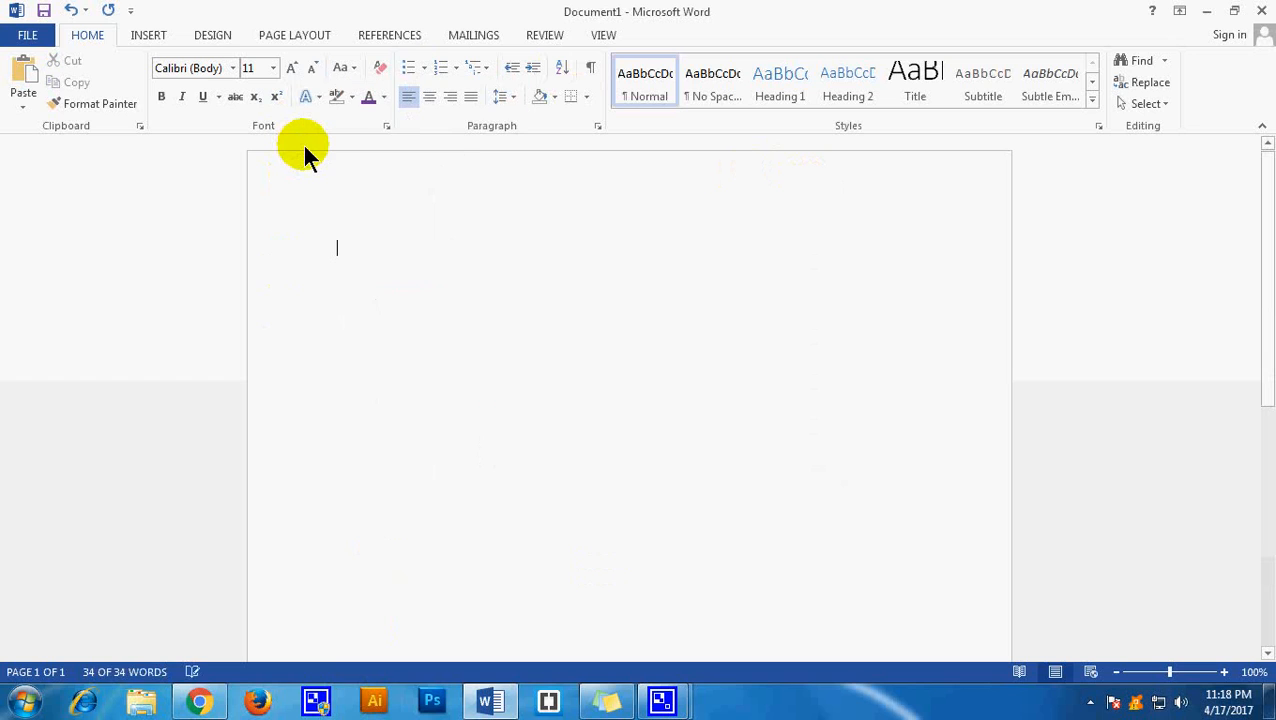
pyautogui.write('adadf')
pyautogui.press('Return')
pyautogui.write('ddd')
pyautogui.press('Return')
pyautogui.press('Return')
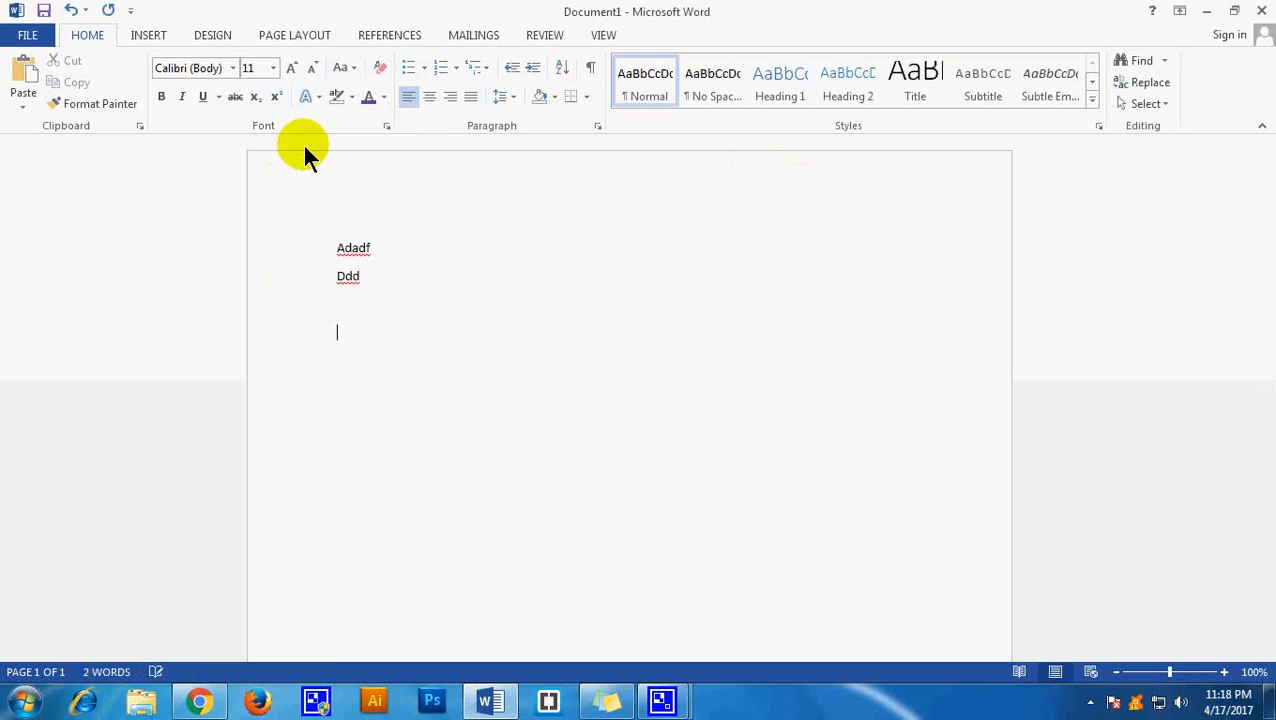
pyautogui.write('jalkdj')
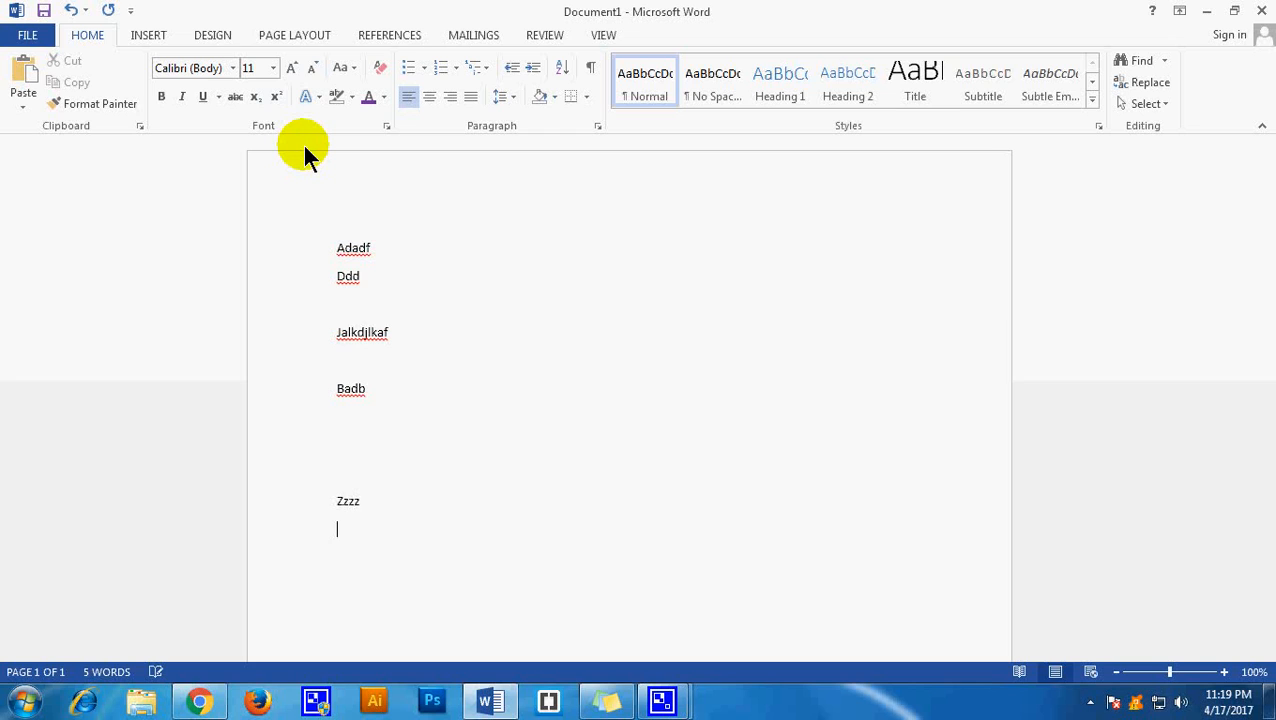
pyautogui.press('Return')
pyautogui.press('Return')
pyautogui.write('mmmm')
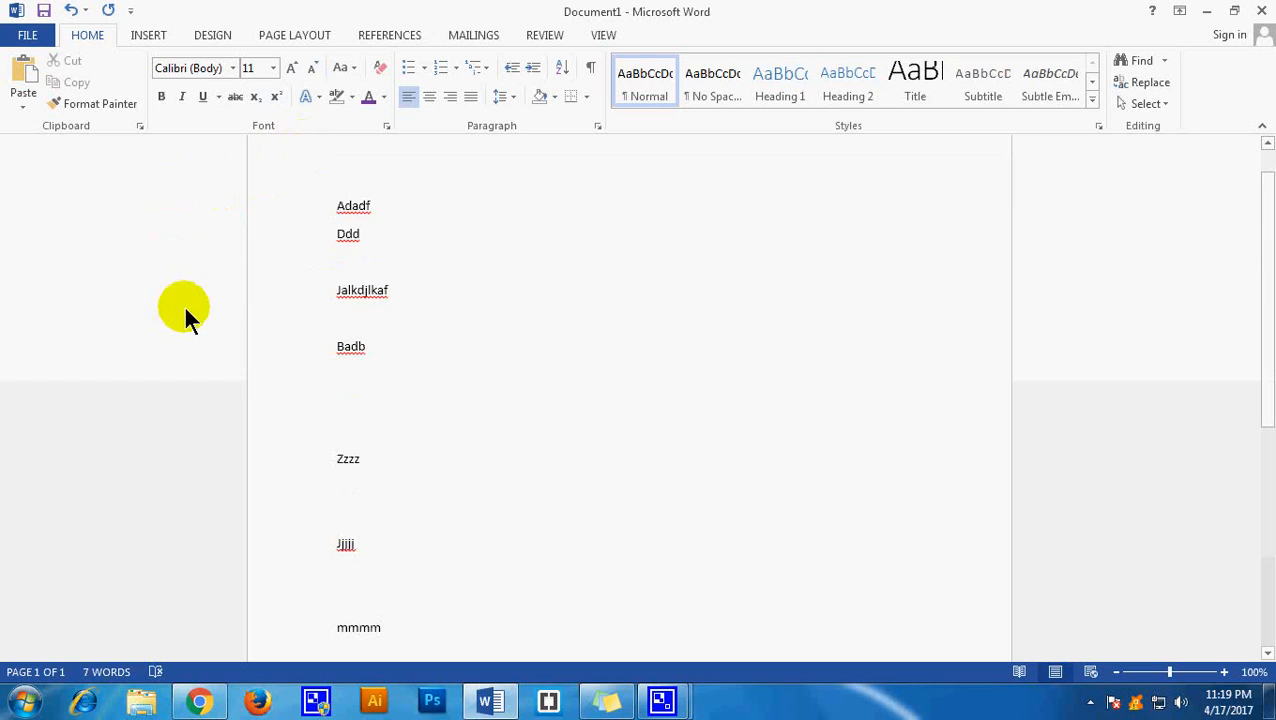
# Step: Sort all the entered lines, including the blank ones, by paragraph text in ascending order
pyautogui.moveTo(288, 612); pyautogui.dragTo(313, 213)
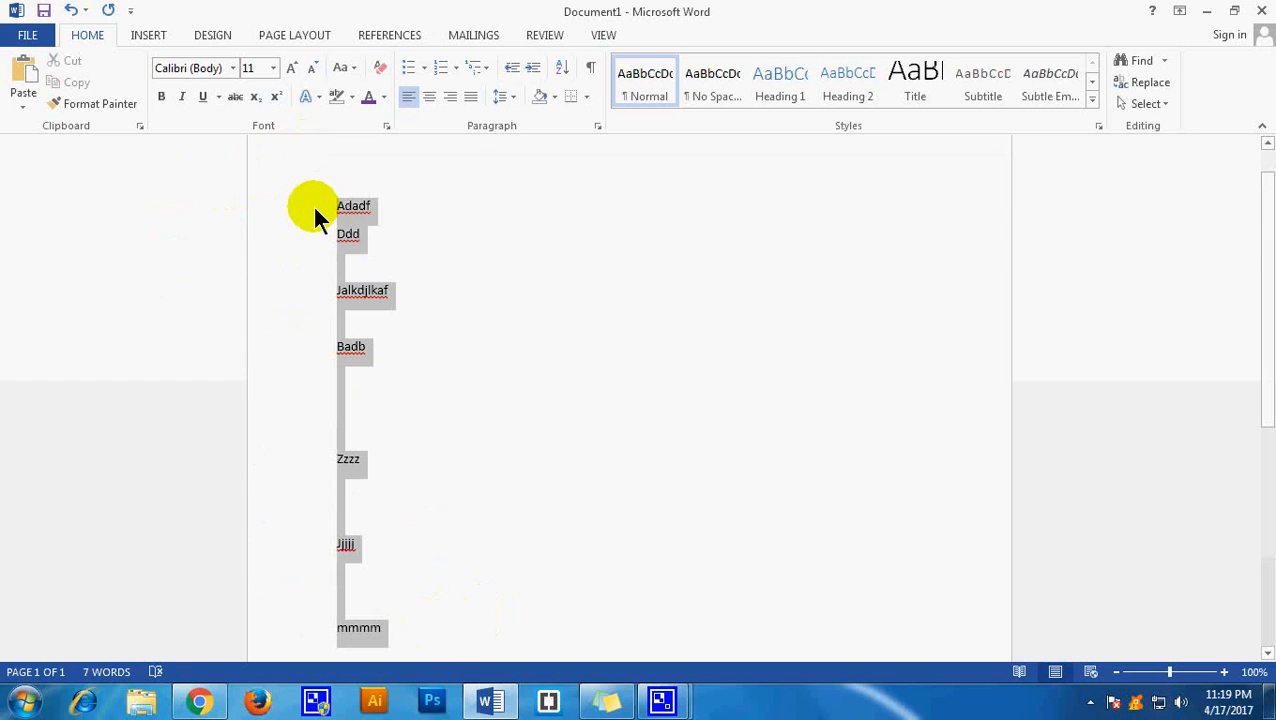
pyautogui.click(562, 67)
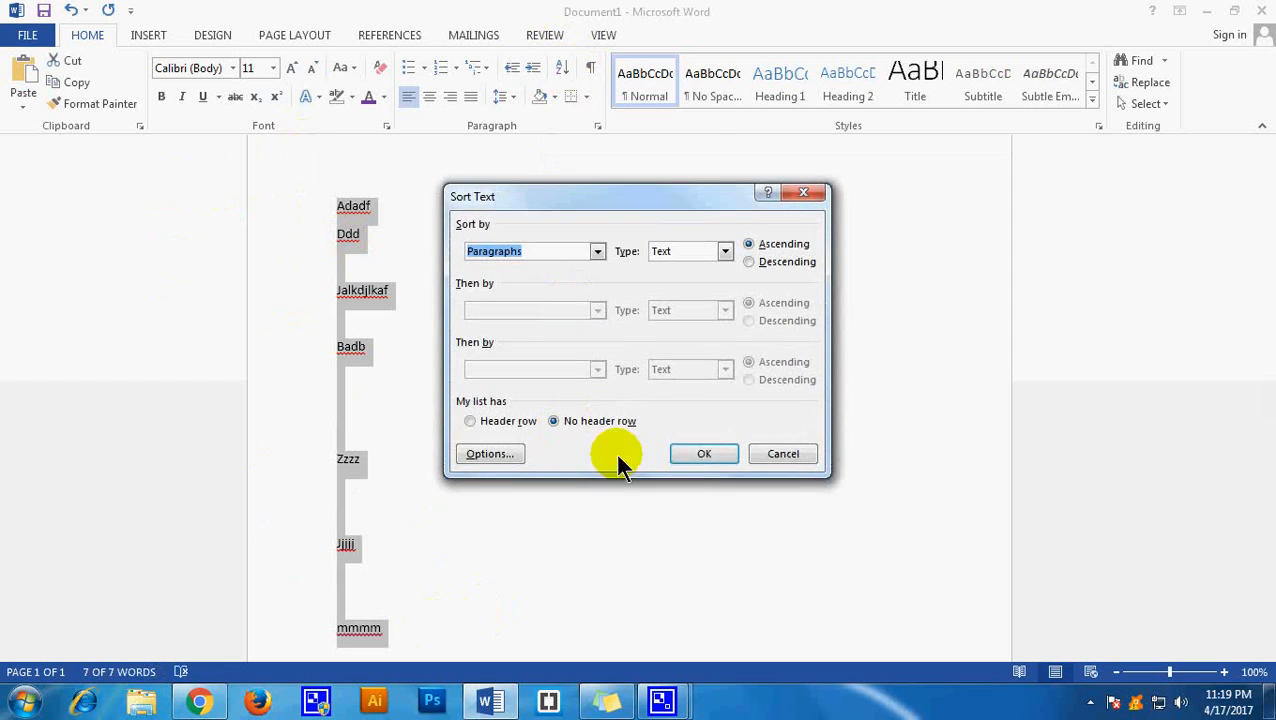
pyautogui.click(704, 454)
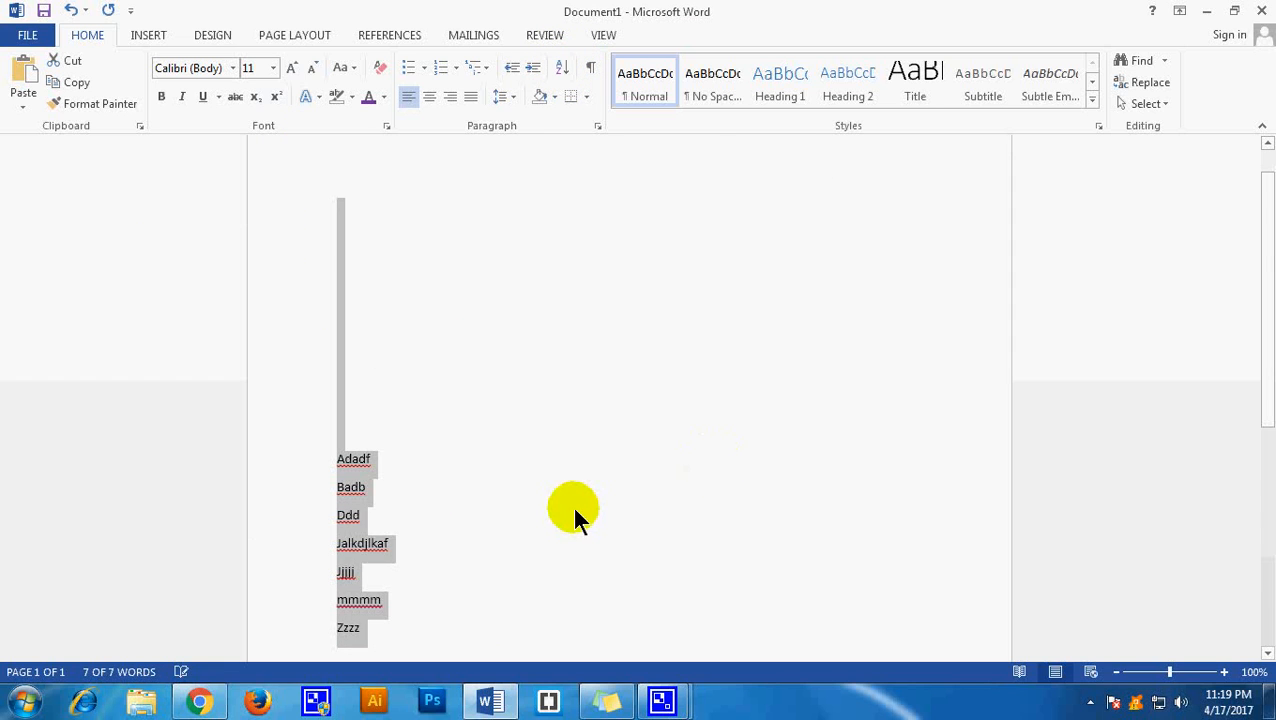
pyautogui.click(505, 478)
pyautogui.scroll(-3, 418, 398)
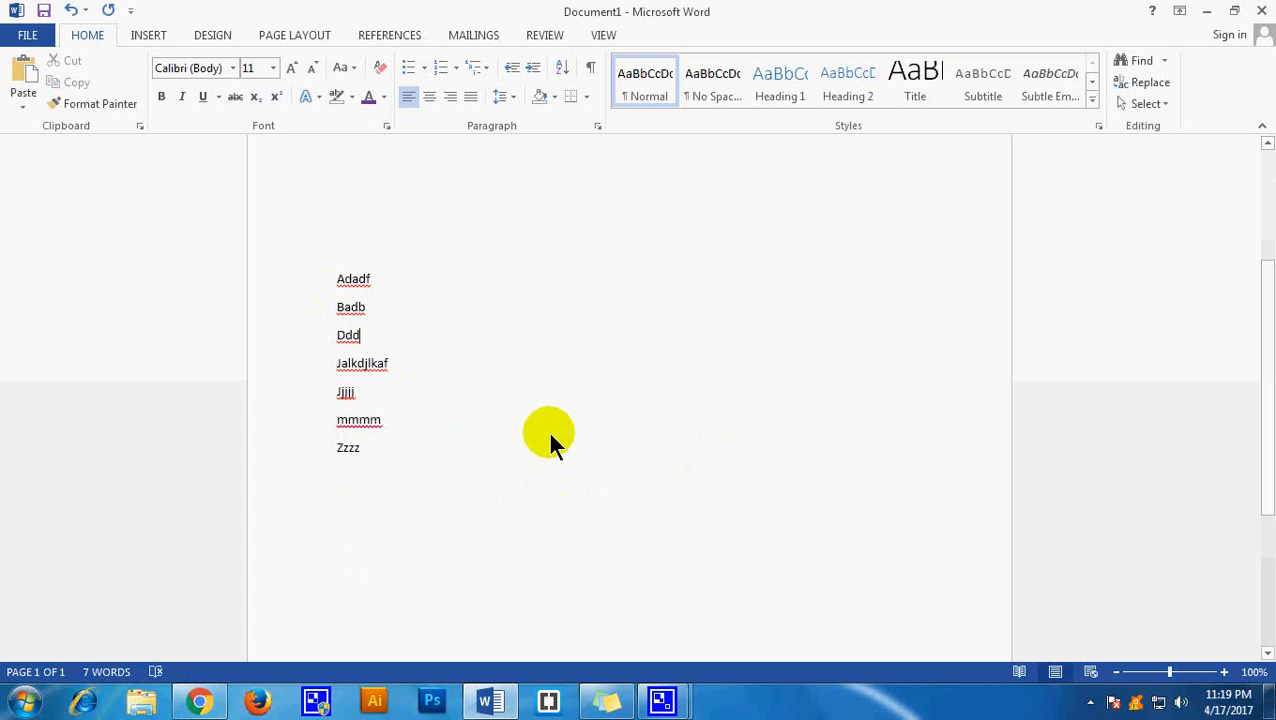
# Step: Try all borders on the seven lines from "Adadf" to "Zzzz", undo them, and view the other border options
pyautogui.click(588, 97)
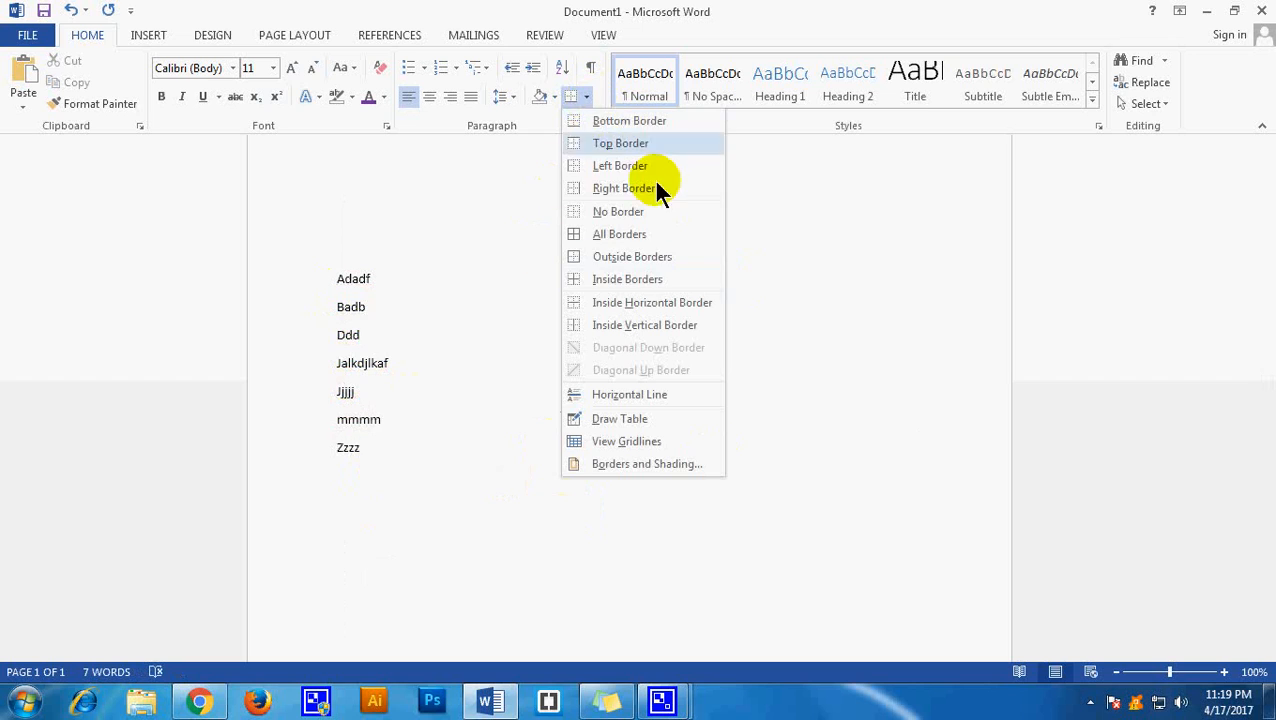
pyautogui.click(729, 518)
pyautogui.moveTo(343, 273); pyautogui.dragTo(384, 450)
pyautogui.click(587, 97)
pyautogui.click(626, 233)
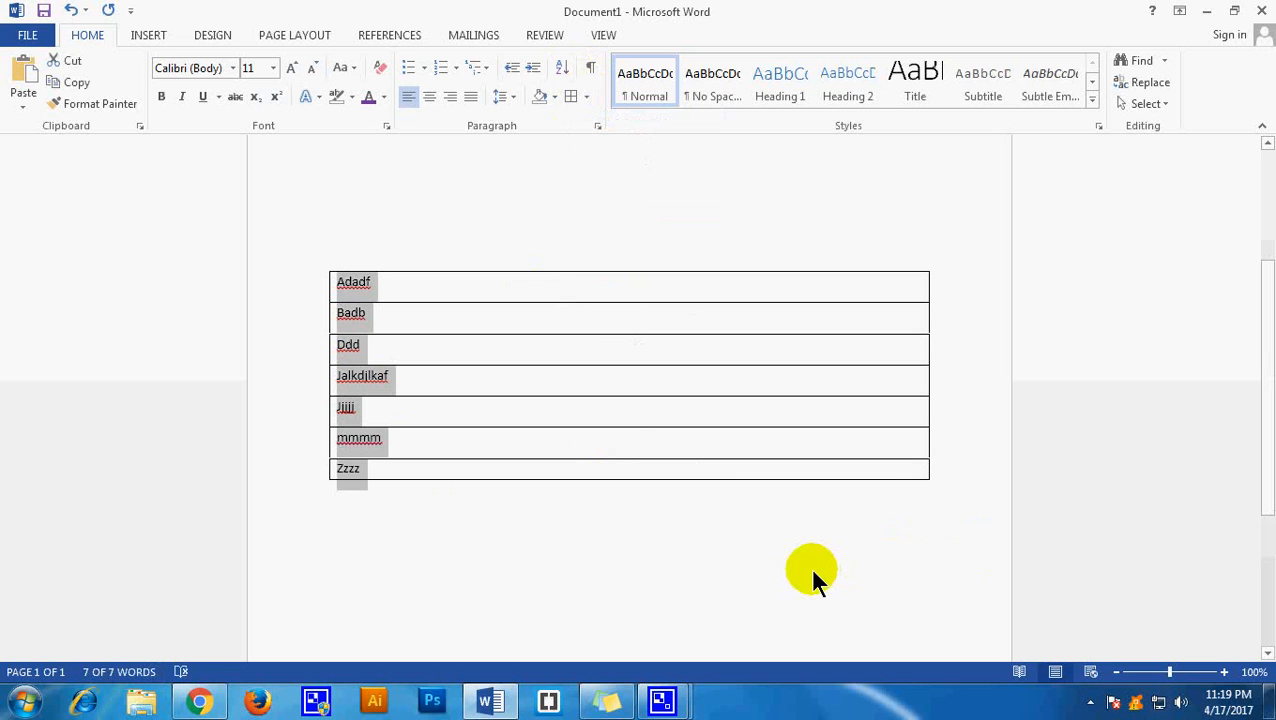
pyautogui.hotkey('ctrl', 'z')
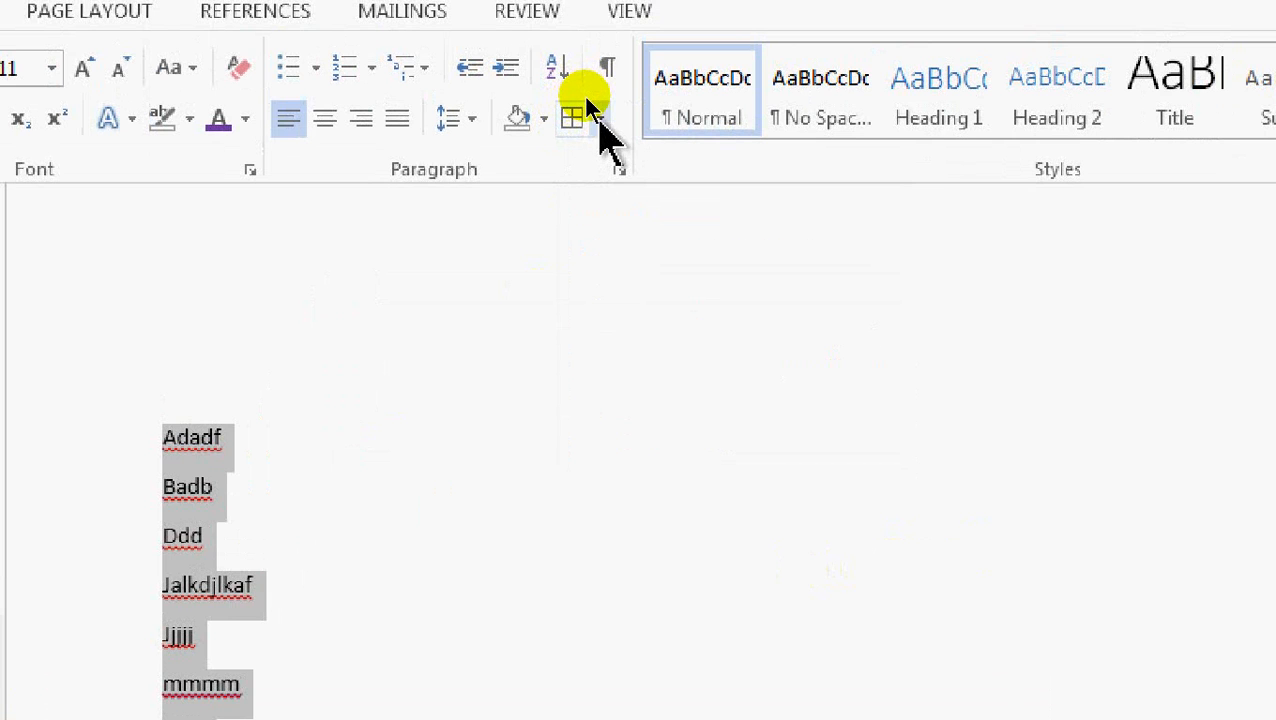
pyautogui.click(595, 115)
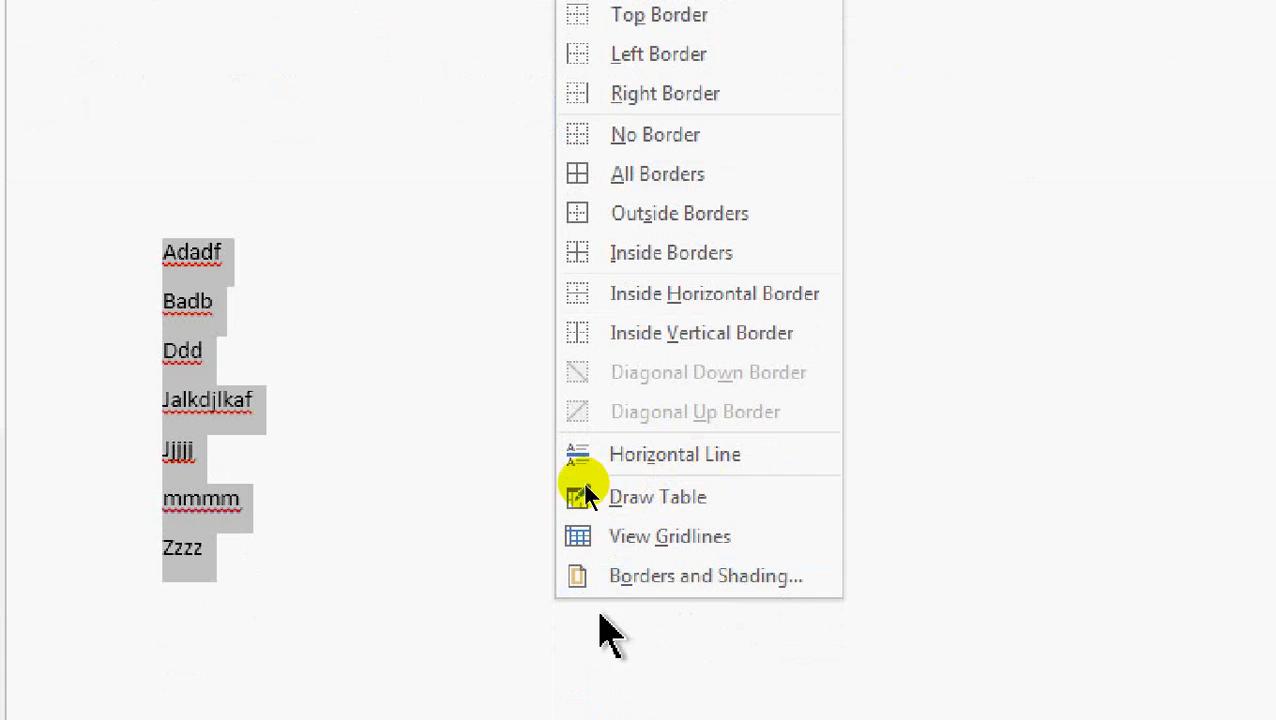
pyautogui.click(926, 410)
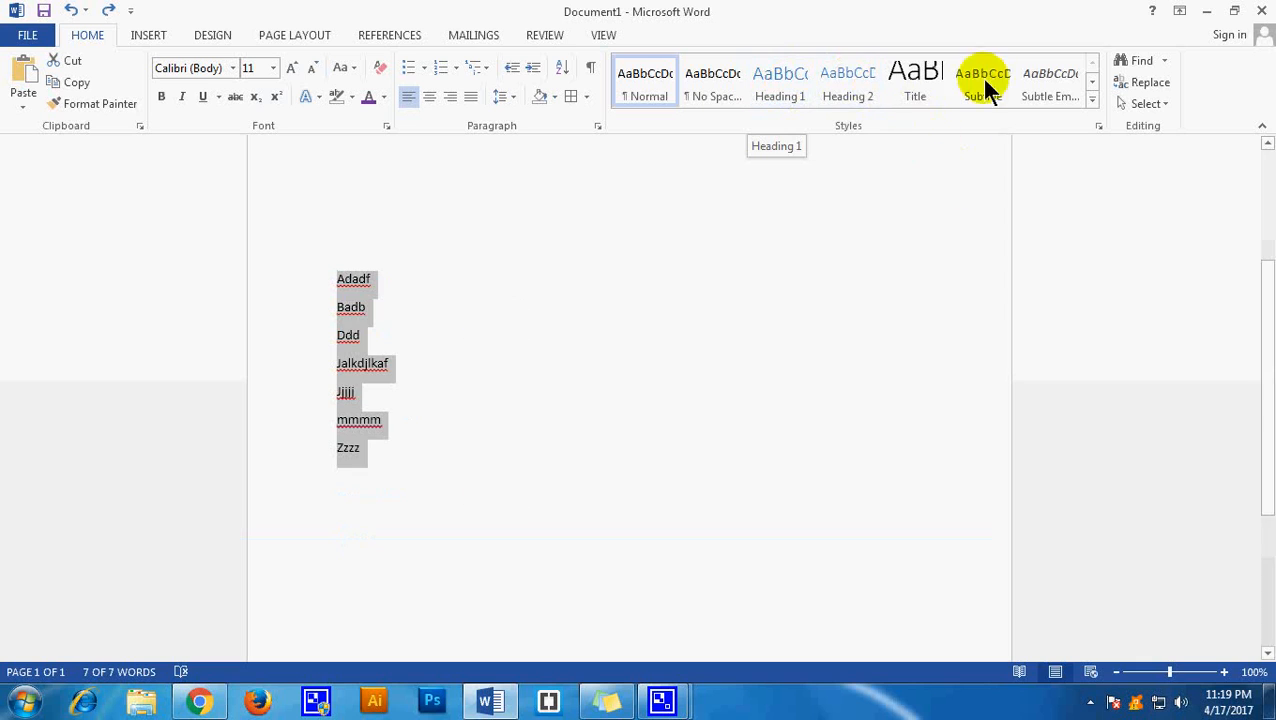
# Step: Apply the Strong style and the Quote style to the seven sorted lines, and deselect them
pyautogui.click(1093, 84)
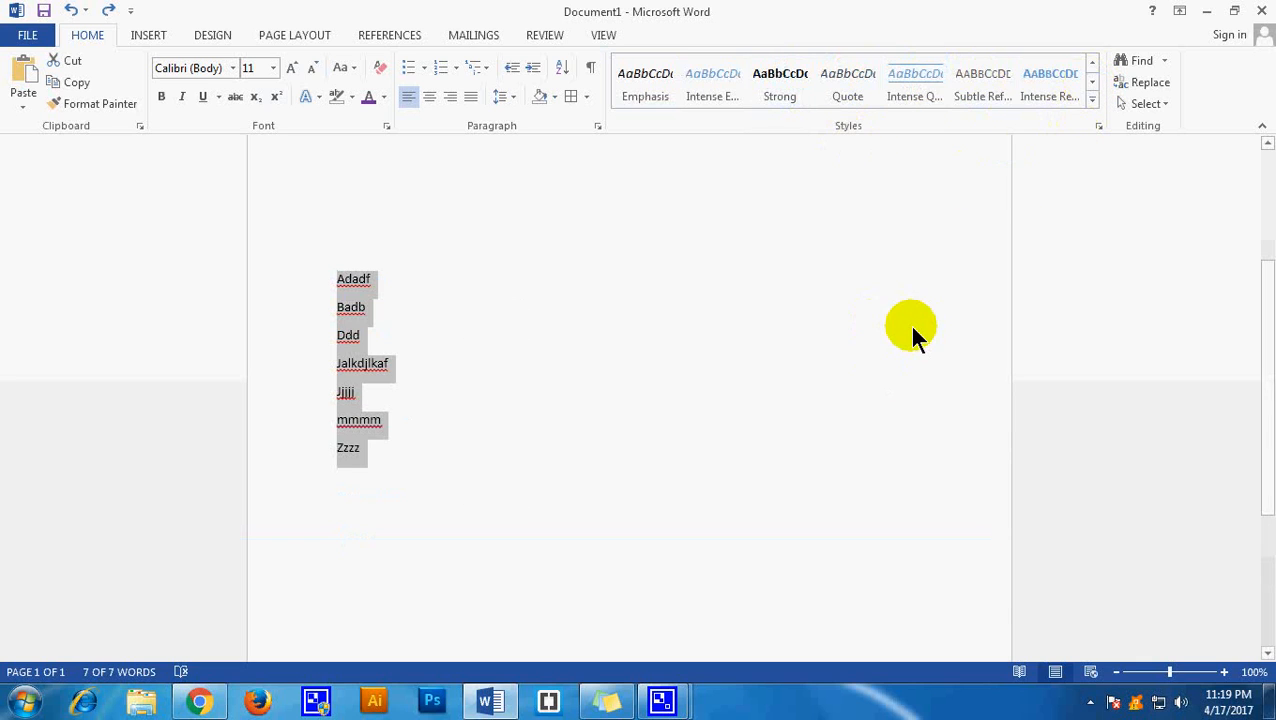
pyautogui.click(780, 80)
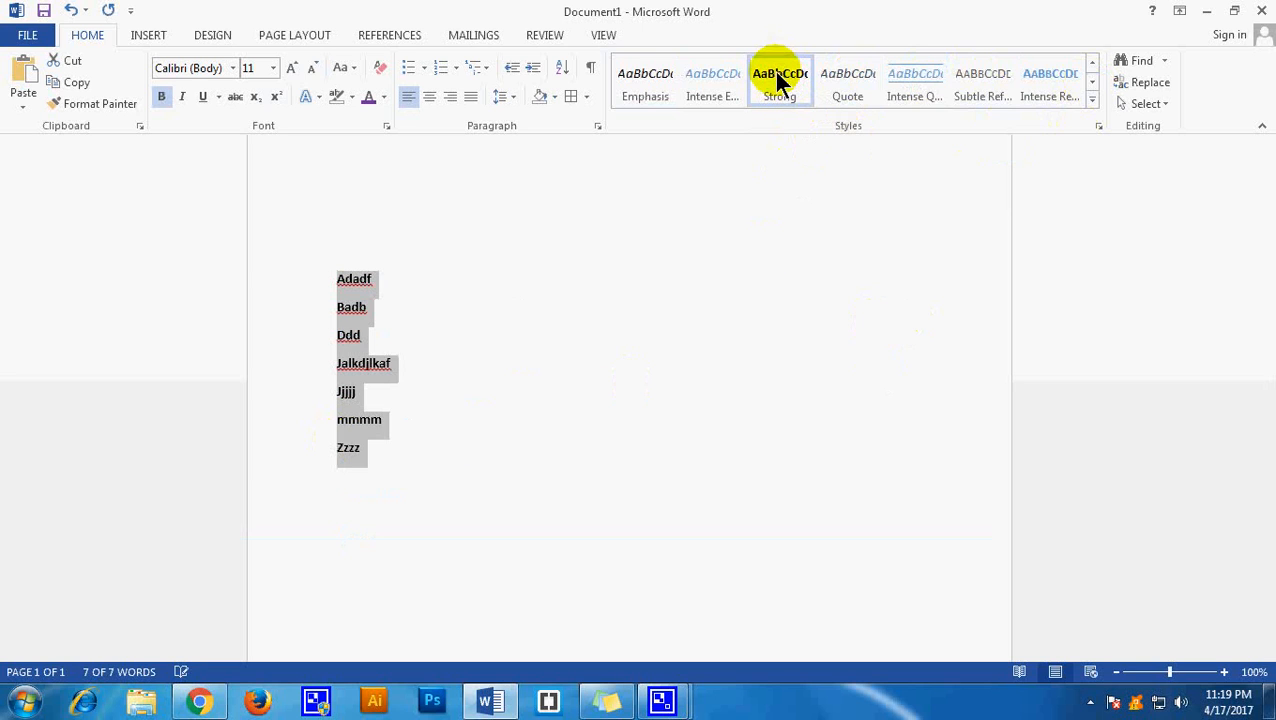
pyautogui.click(834, 88)
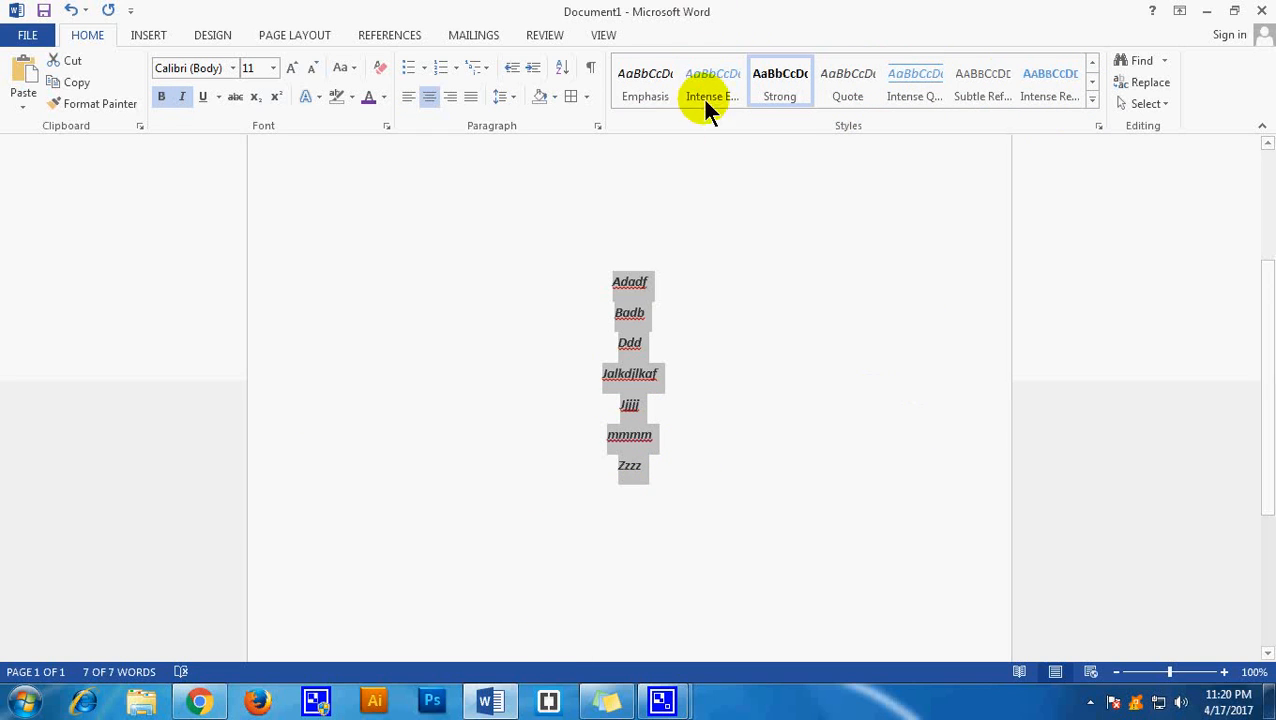
pyautogui.click(752, 444)
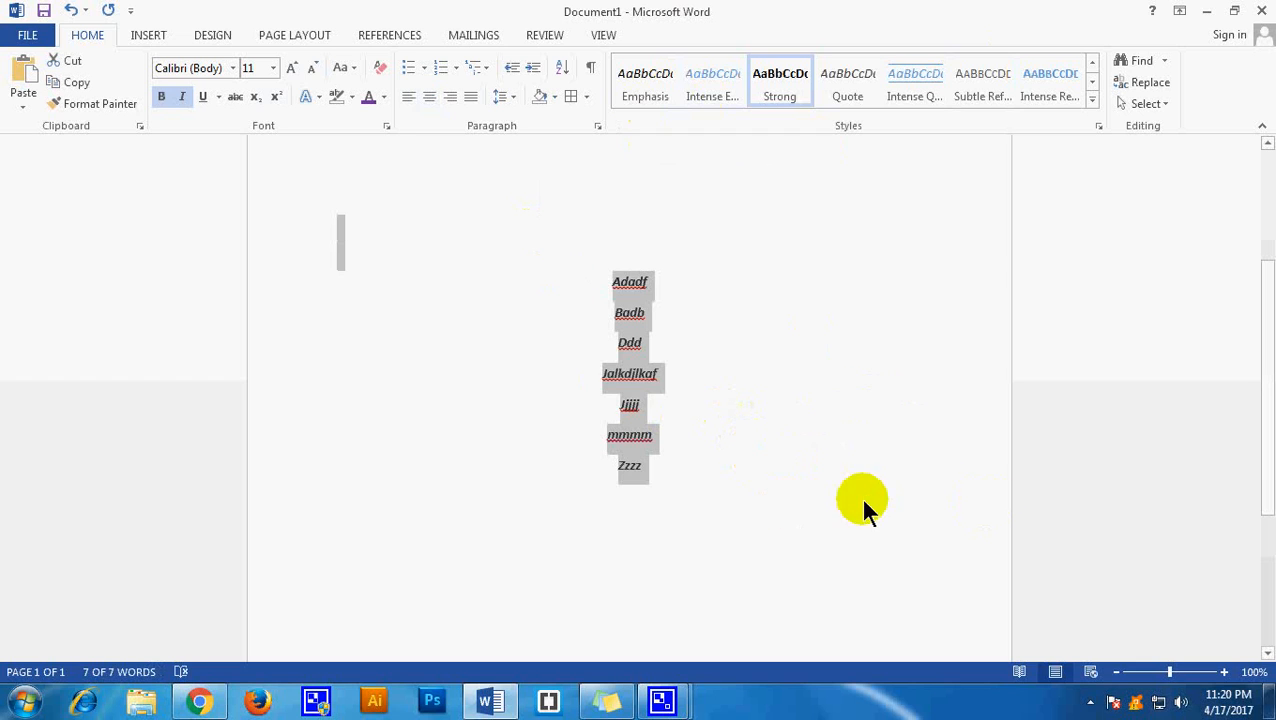
pyautogui.click(765, 480)
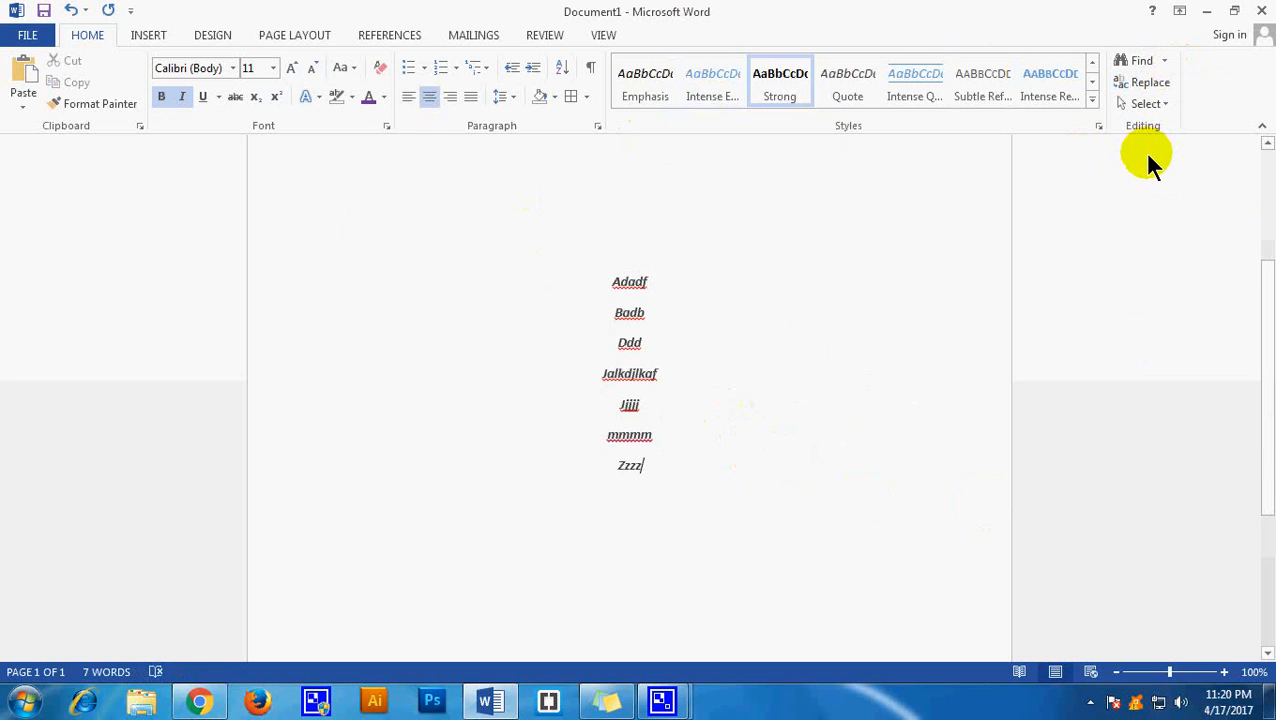
# Step: Search the document for the letter "J"
pyautogui.click(1141, 61)
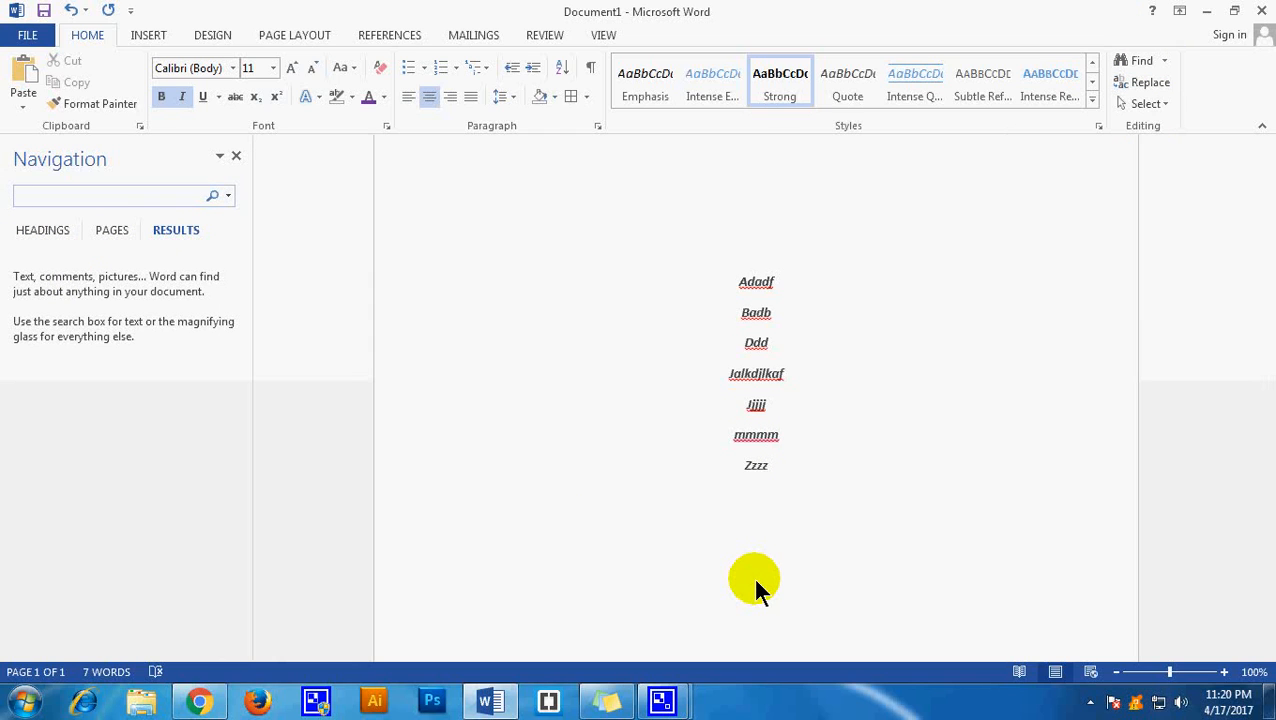
pyautogui.write('J')
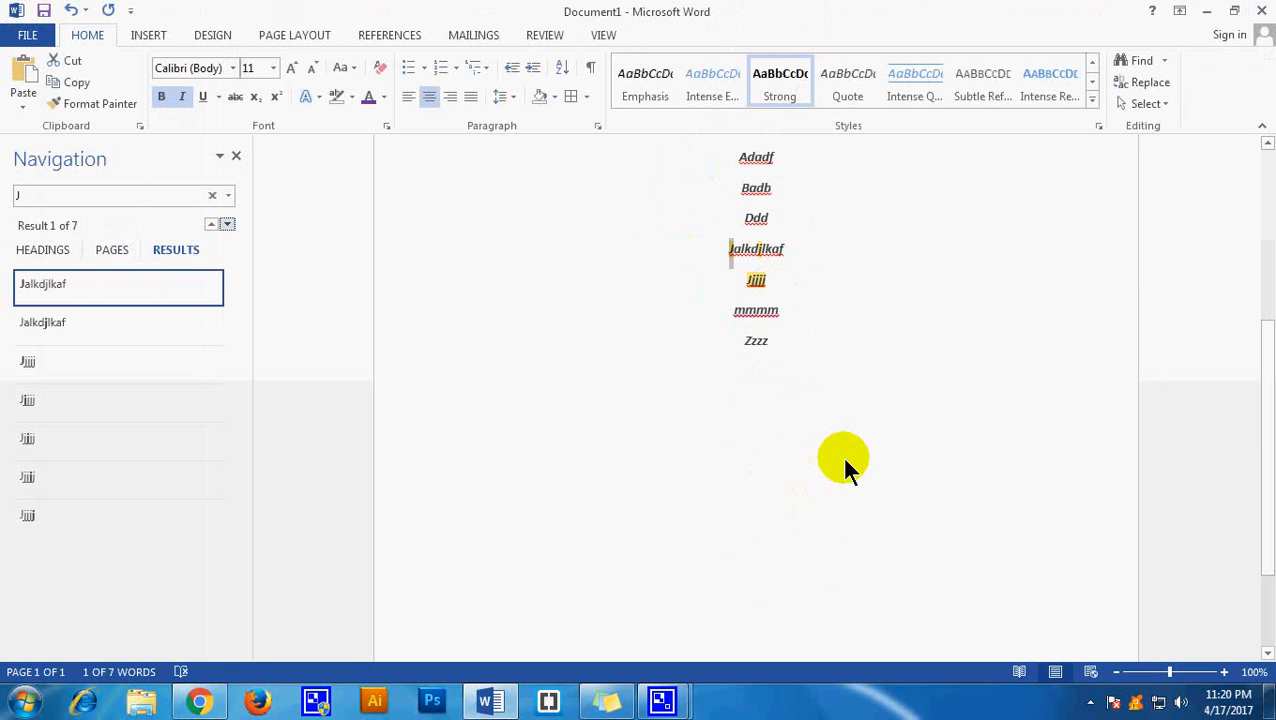
pyautogui.moveTo(843, 455); pyautogui.dragTo(722, 155)
pyautogui.click(927, 518)
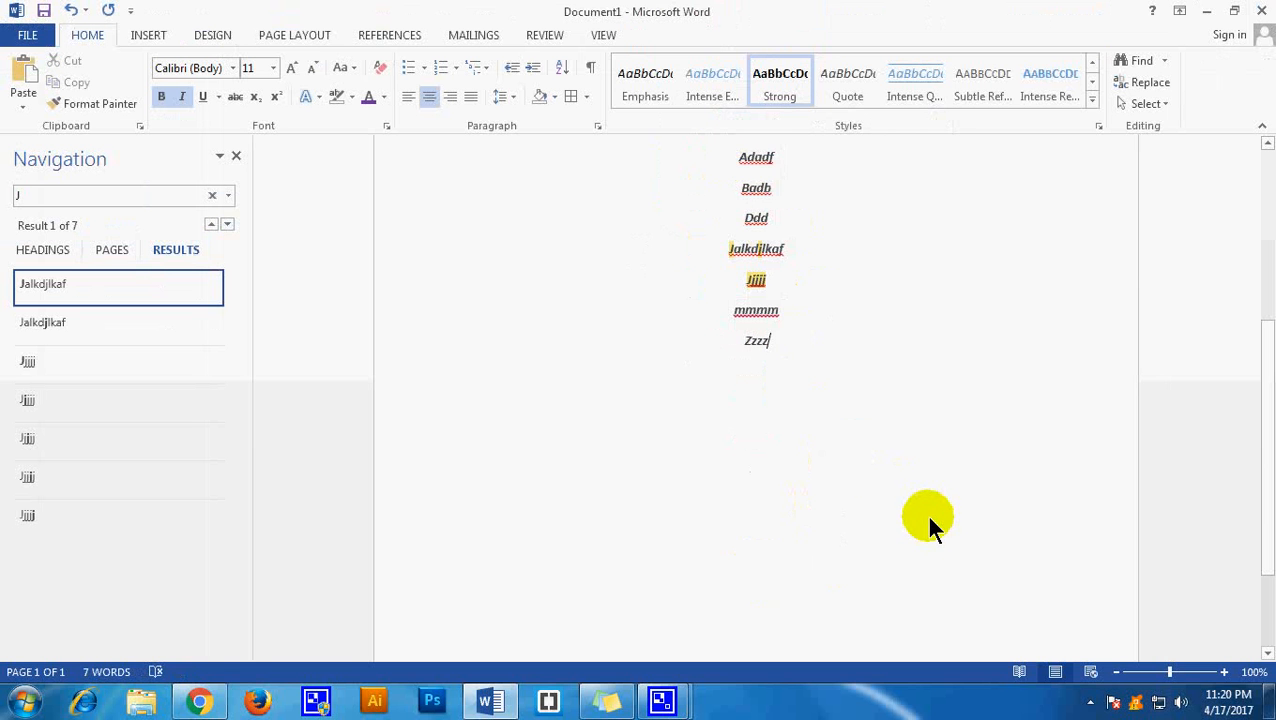
# Step: Replace every "J" in the document with "C" and close the Find and Replace dialog
pyautogui.click(1143, 84)
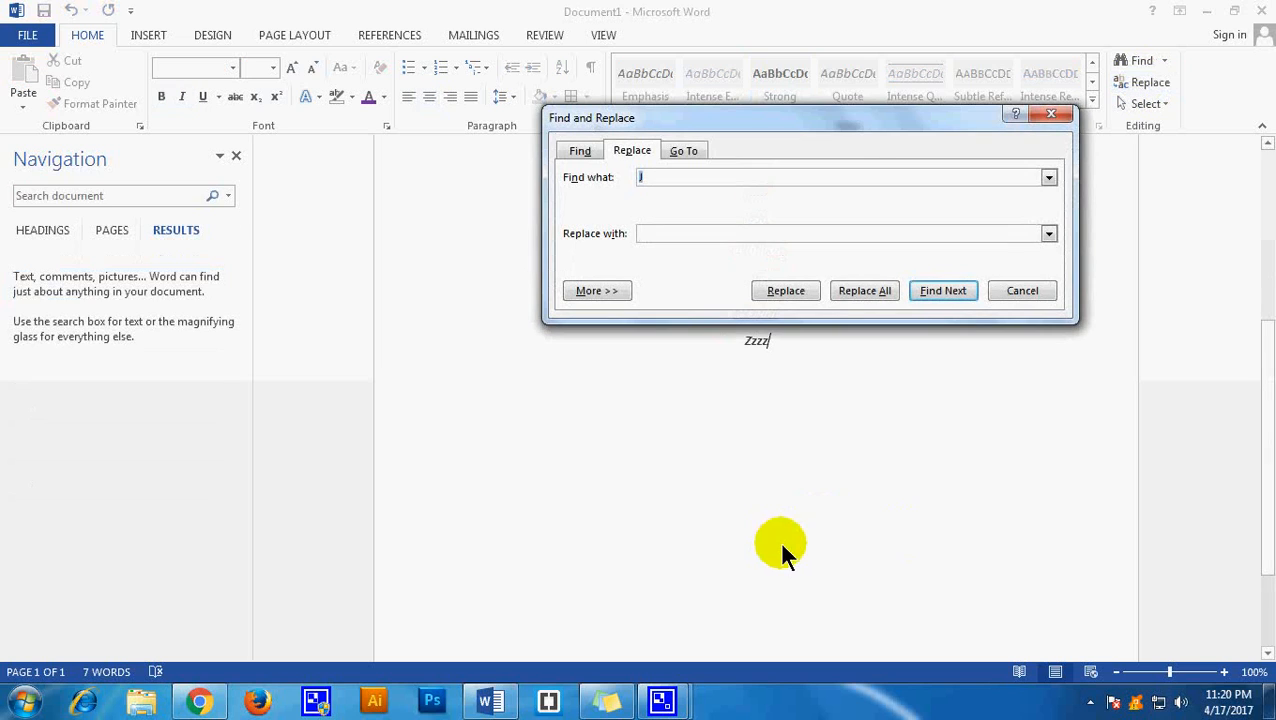
pyautogui.moveTo(822, 119); pyautogui.dragTo(353, 180)
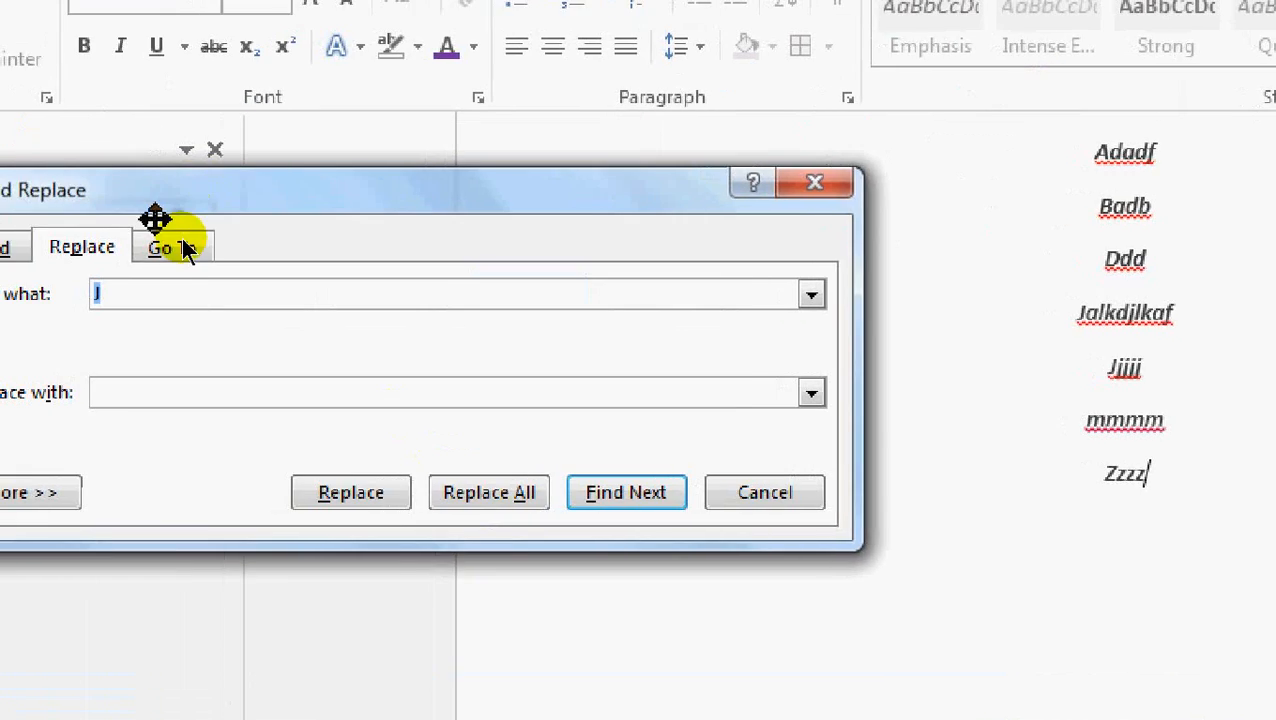
pyautogui.click(165, 390)
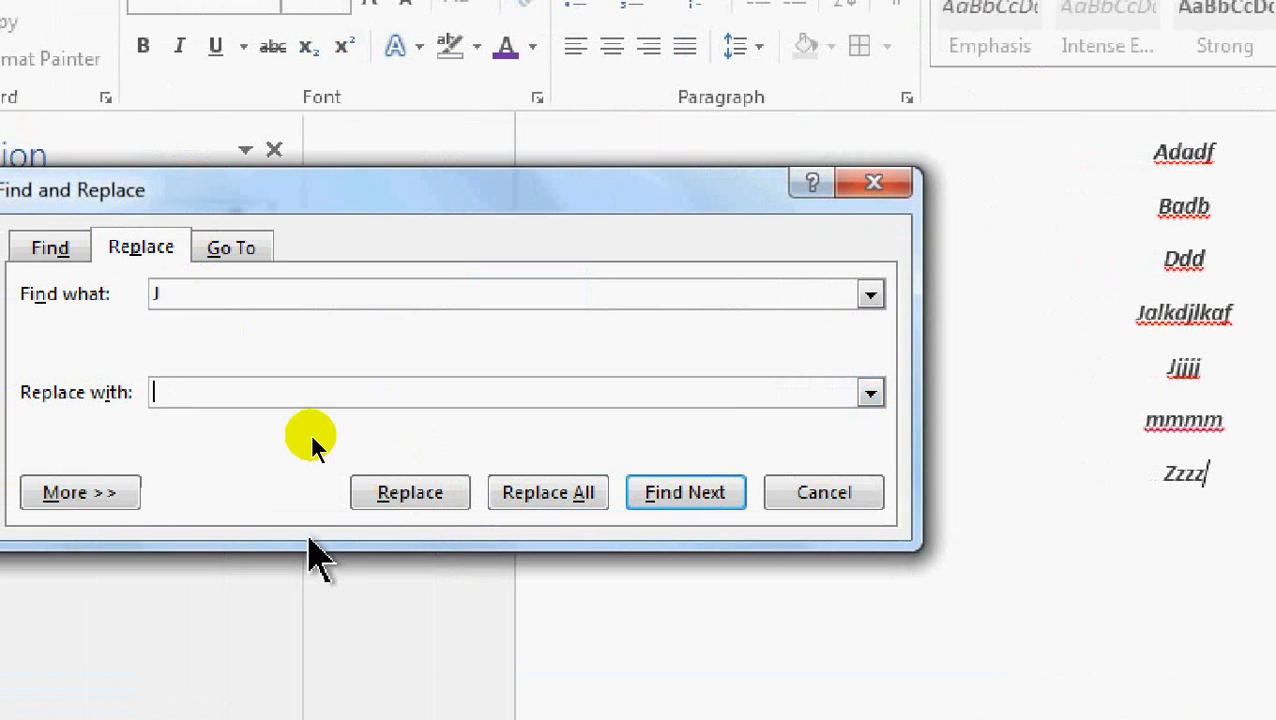
pyautogui.write('C')
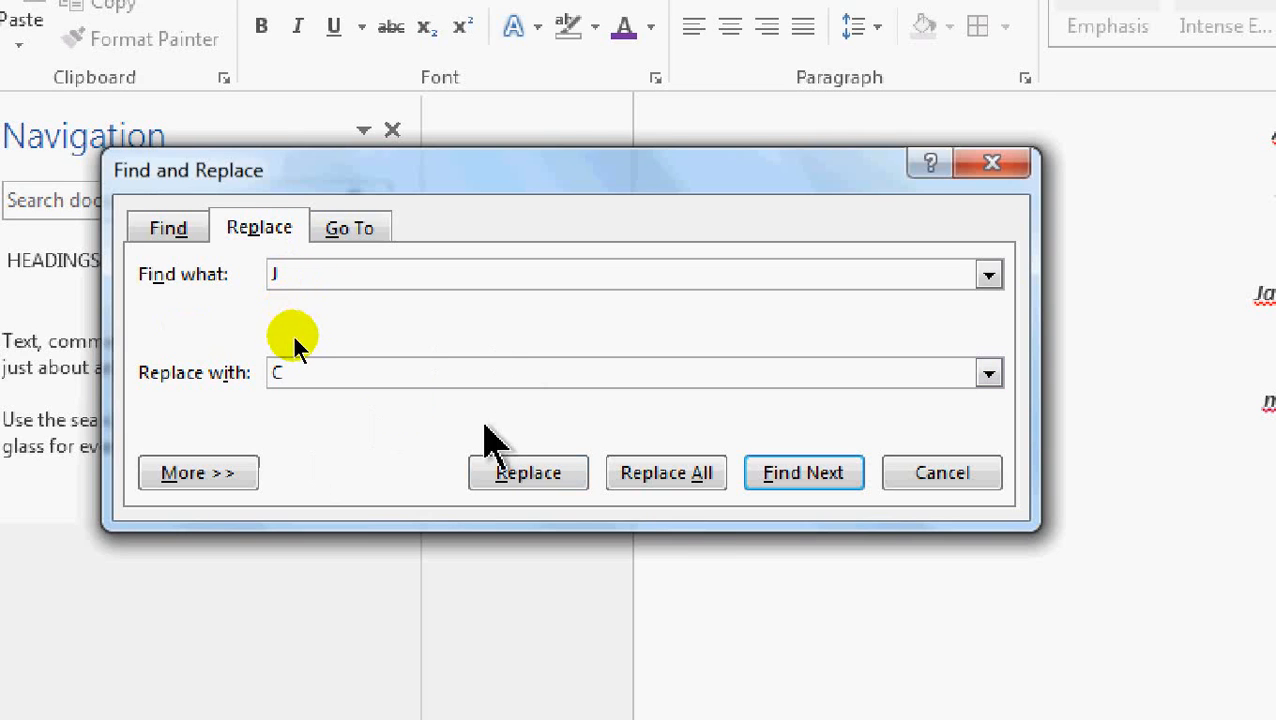
pyautogui.click(650, 482)
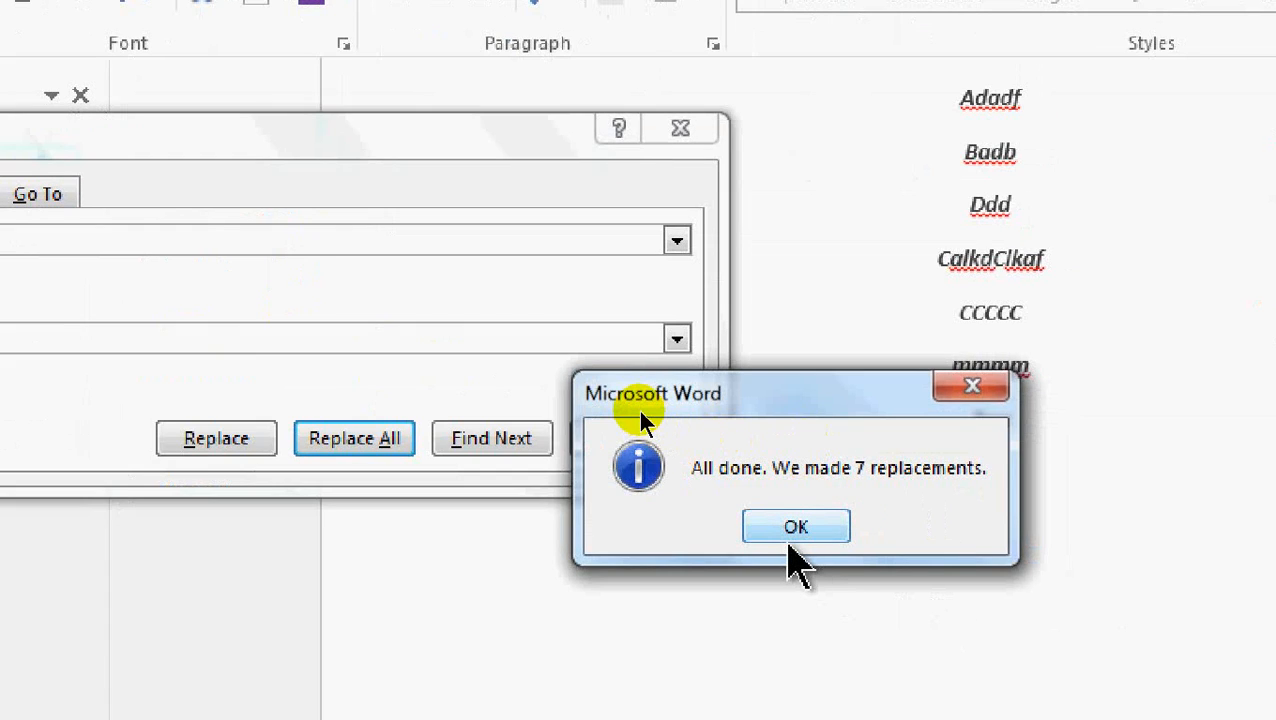
pyautogui.click(790, 538)
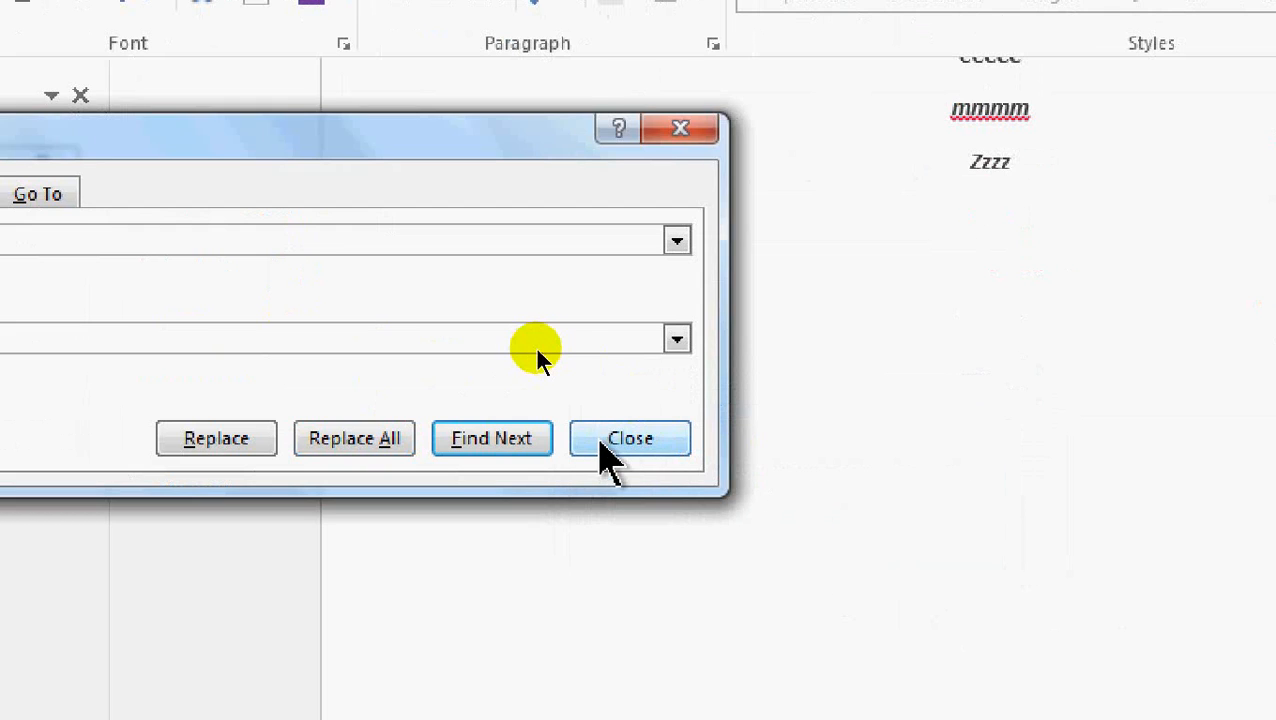
pyautogui.click(600, 442)
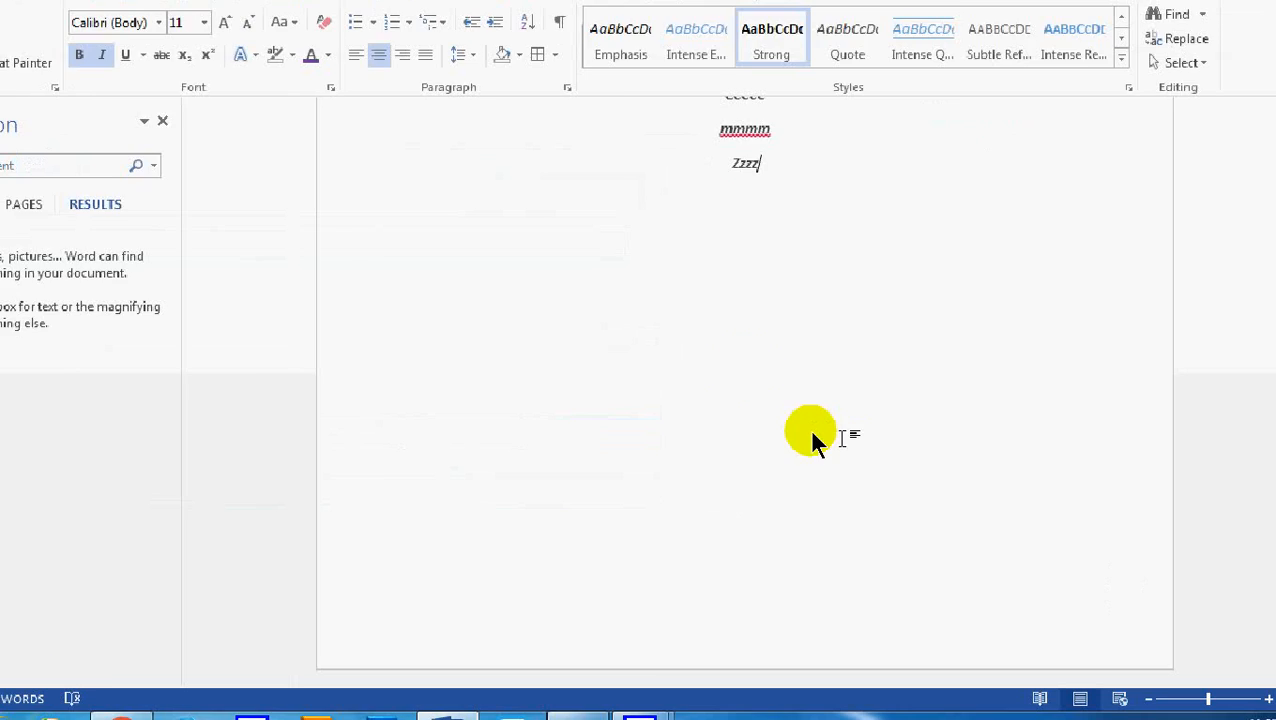
pyautogui.scroll(6, 1215, 538)
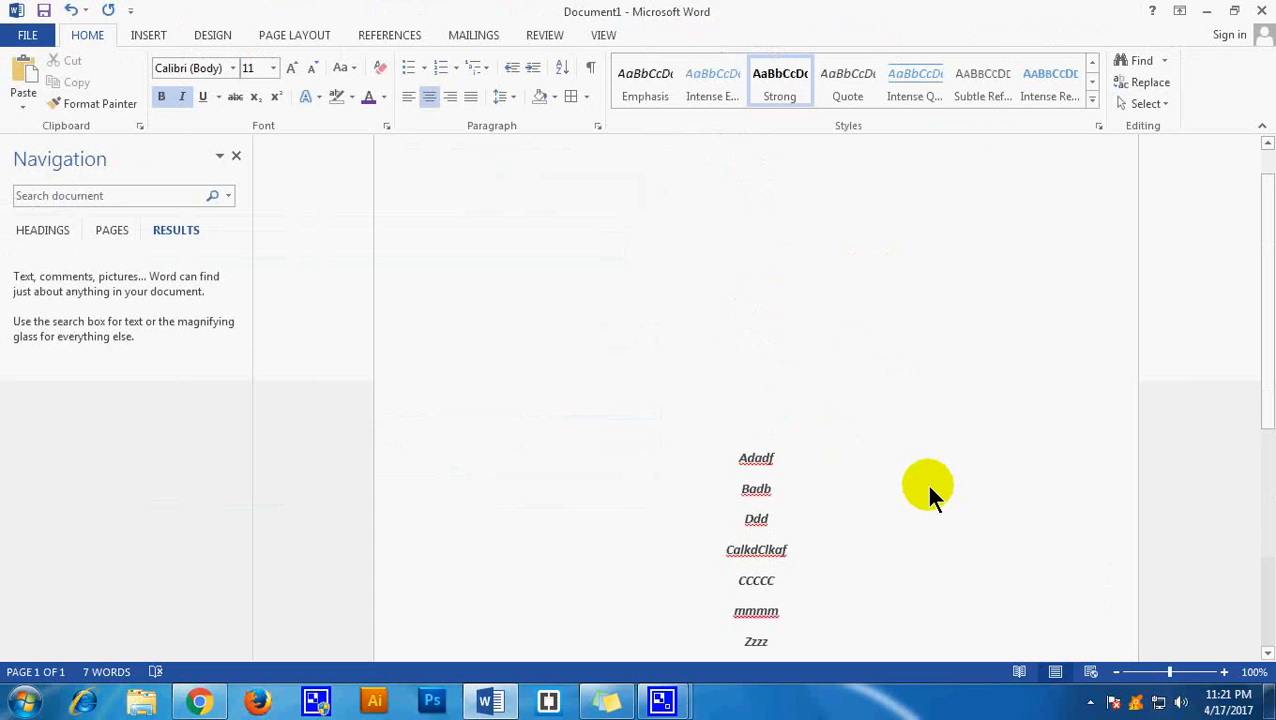
pyautogui.scroll(-2, 840, 441)
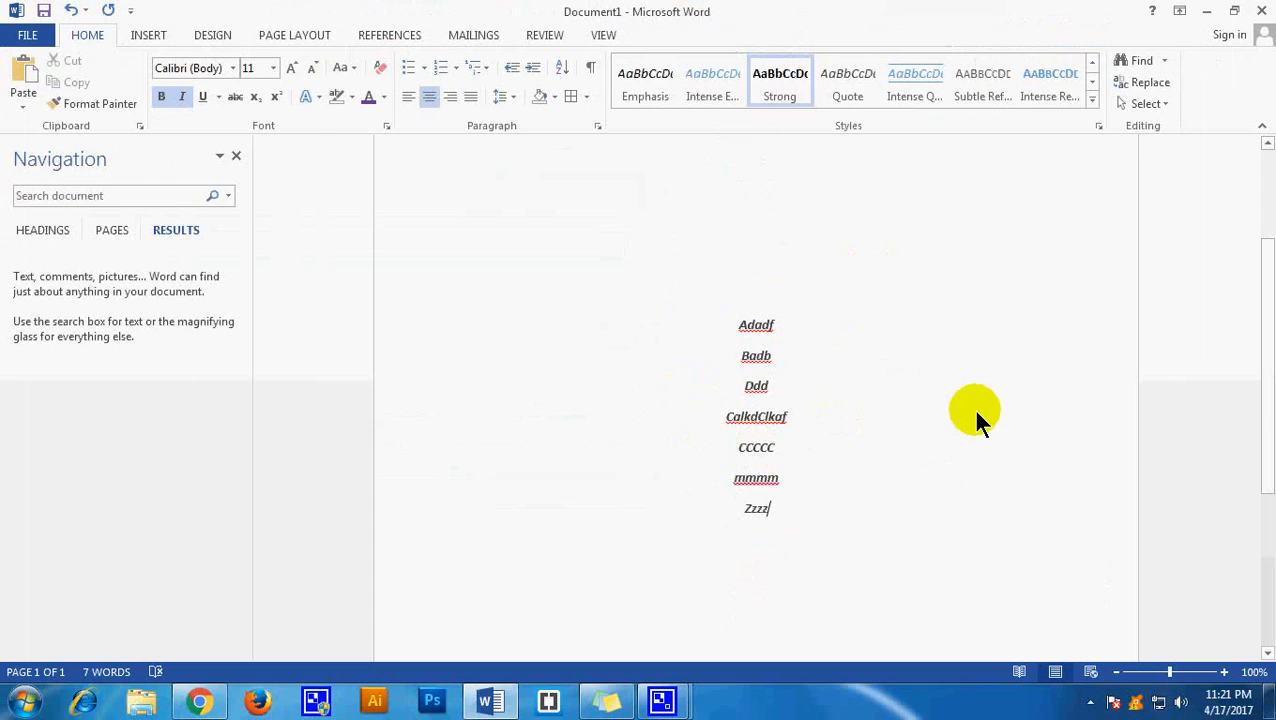
# Step: Try to go to "Zzzz" as the page destination twice, and close the dialog
pyautogui.click(1160, 86)
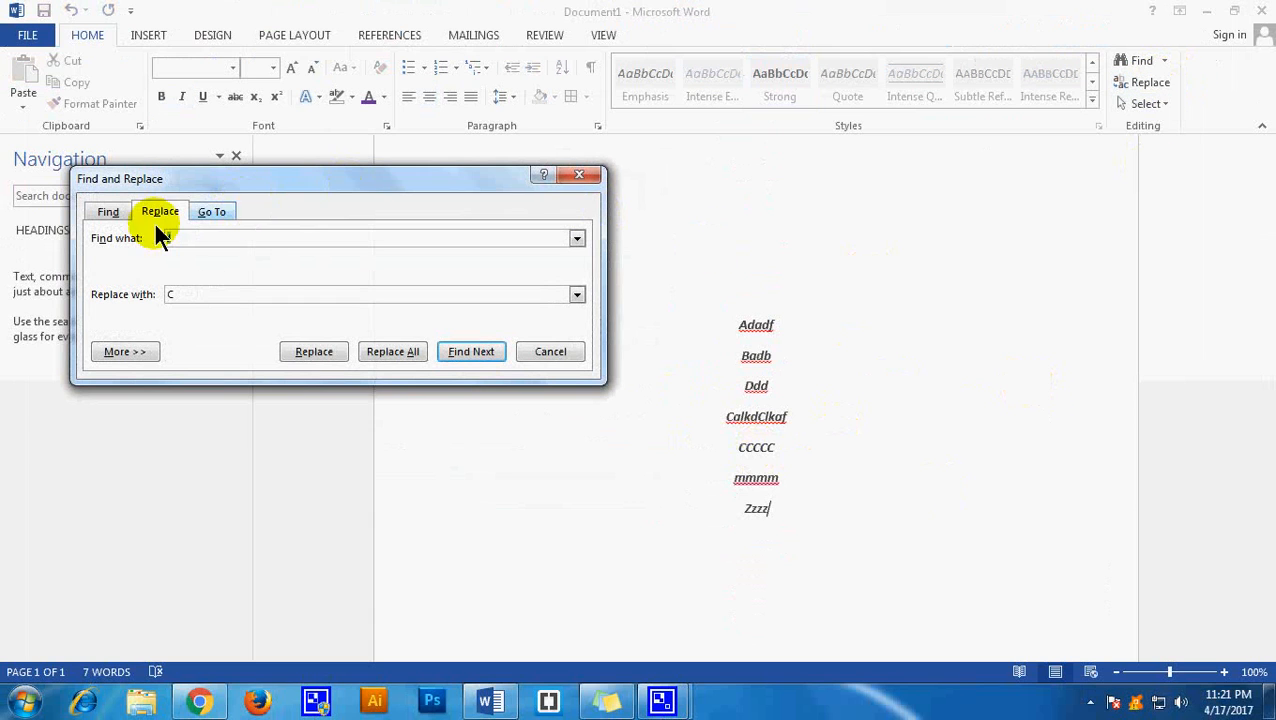
pyautogui.click(216, 213)
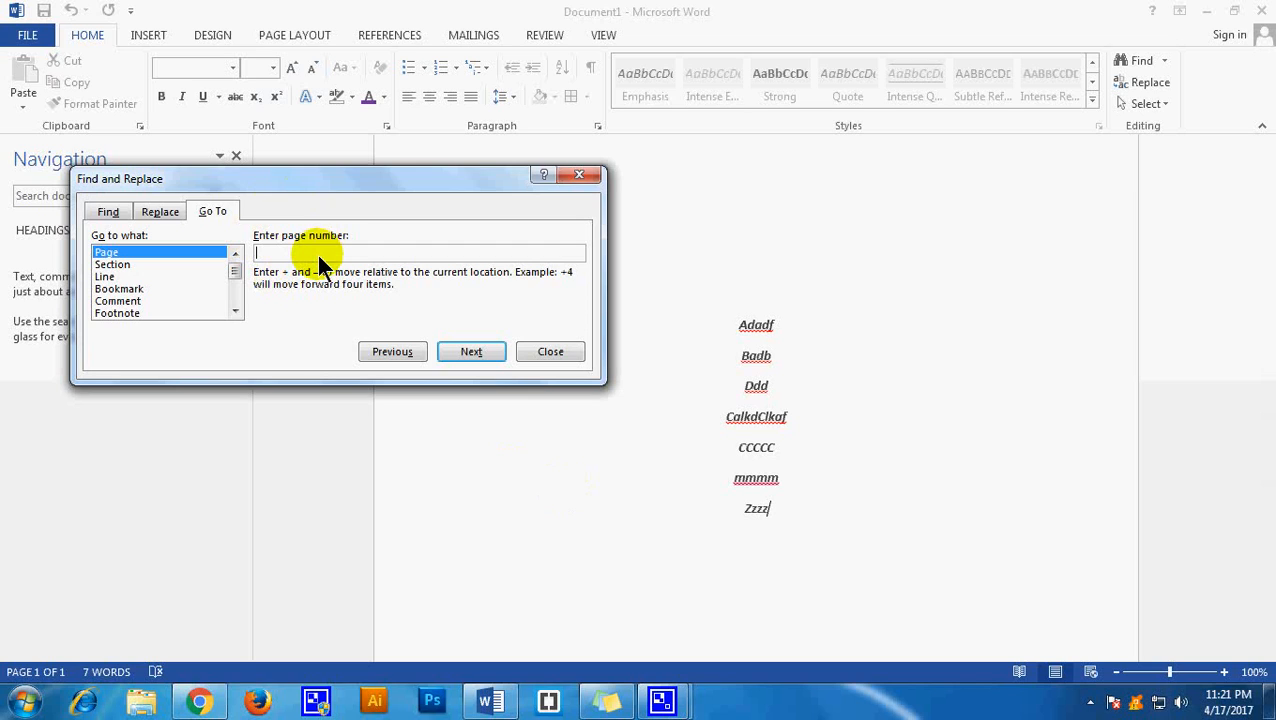
pyautogui.write('2')
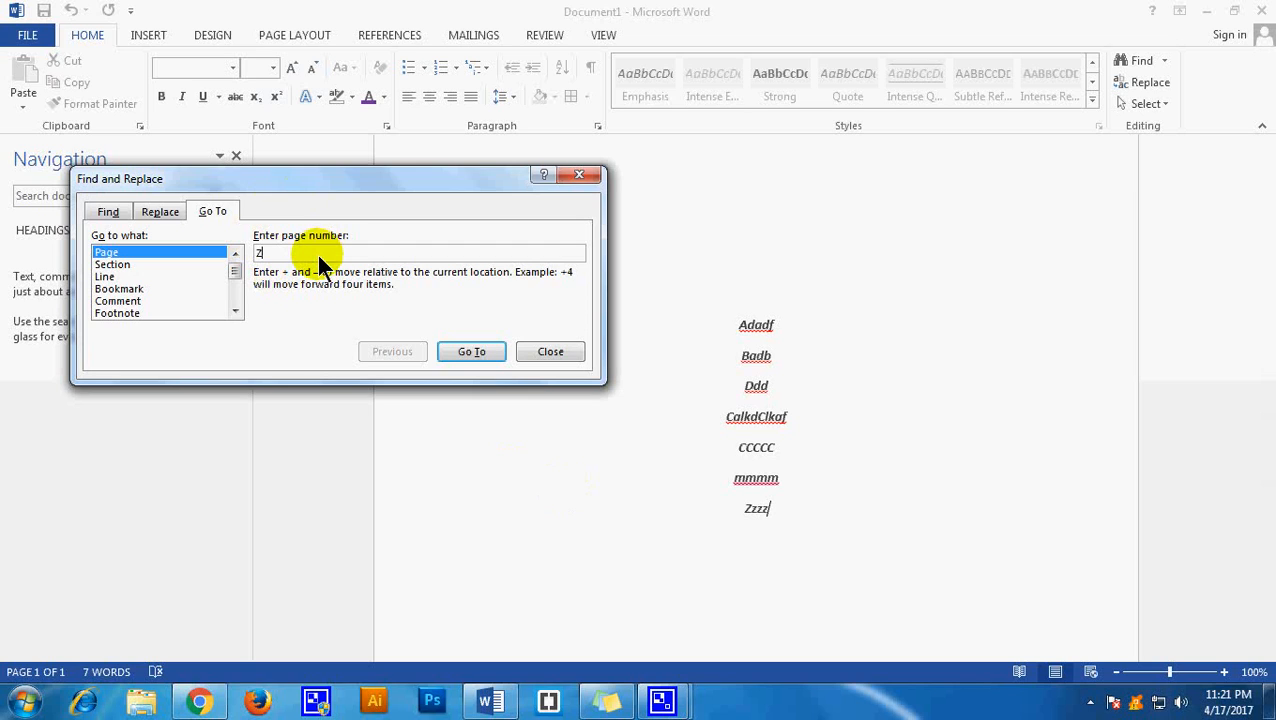
pyautogui.write('zzz')
pyautogui.click(478, 350)
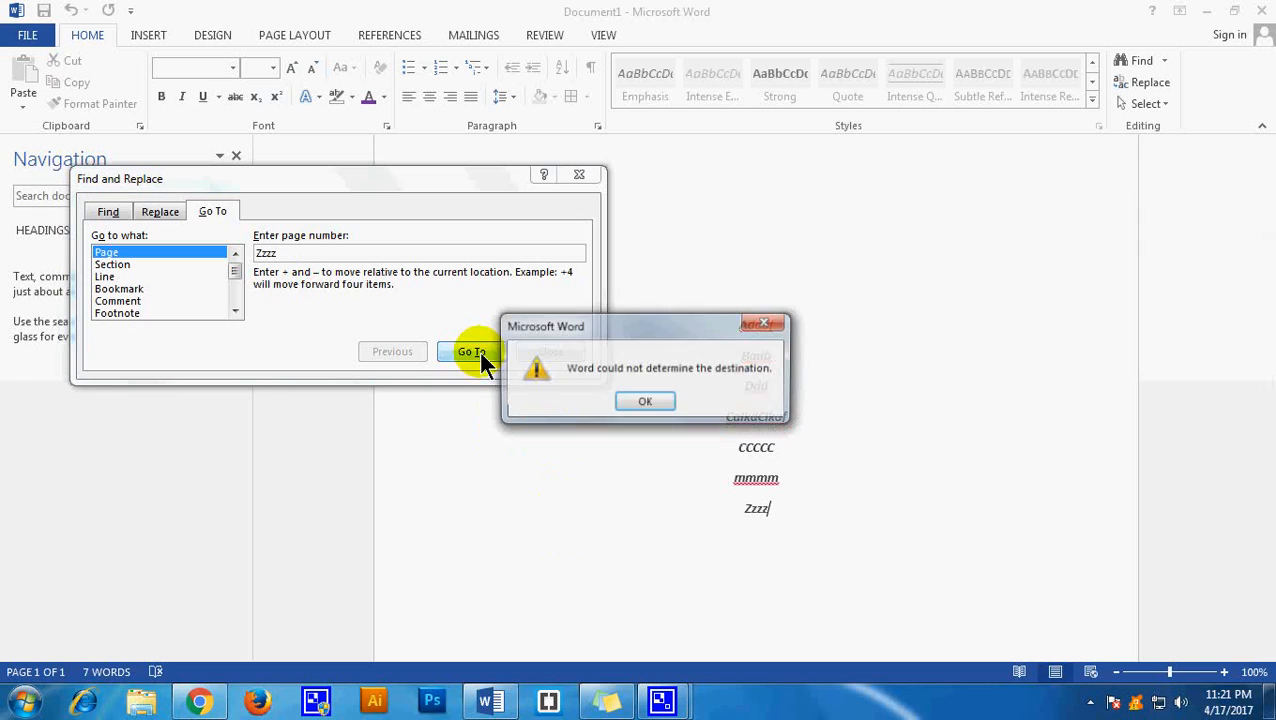
pyautogui.click(645, 402)
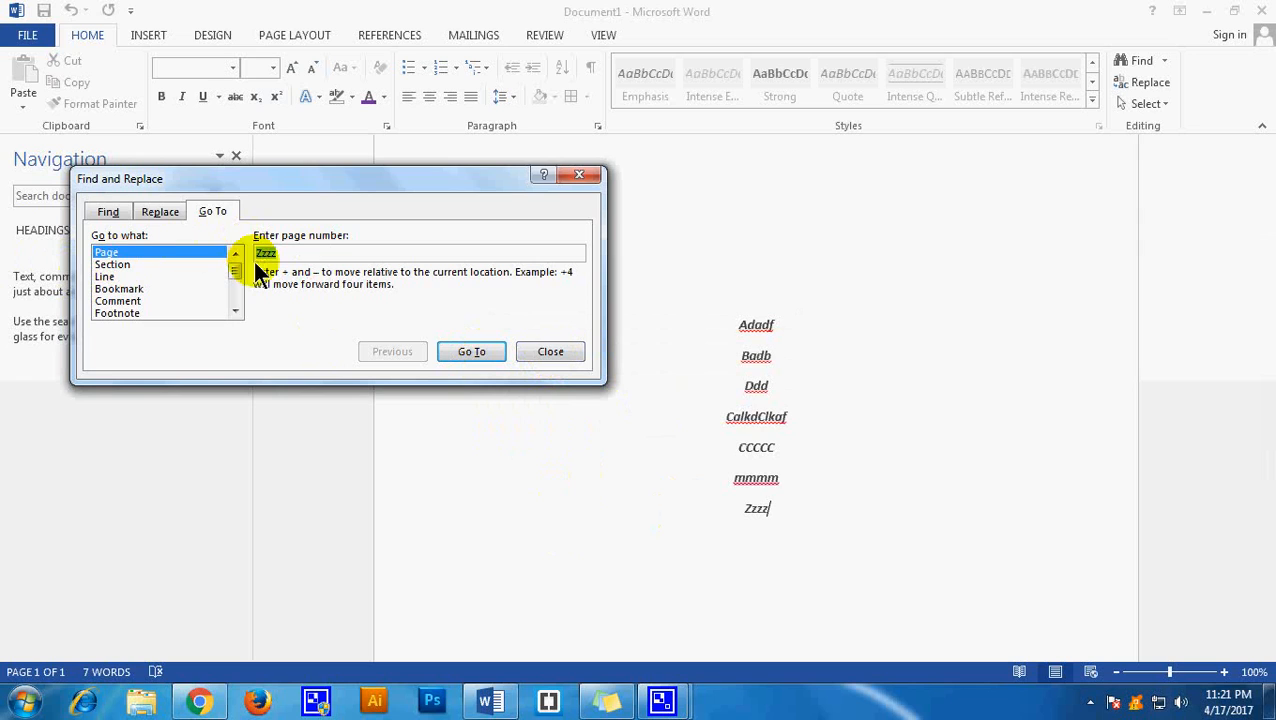
pyautogui.click(478, 350)
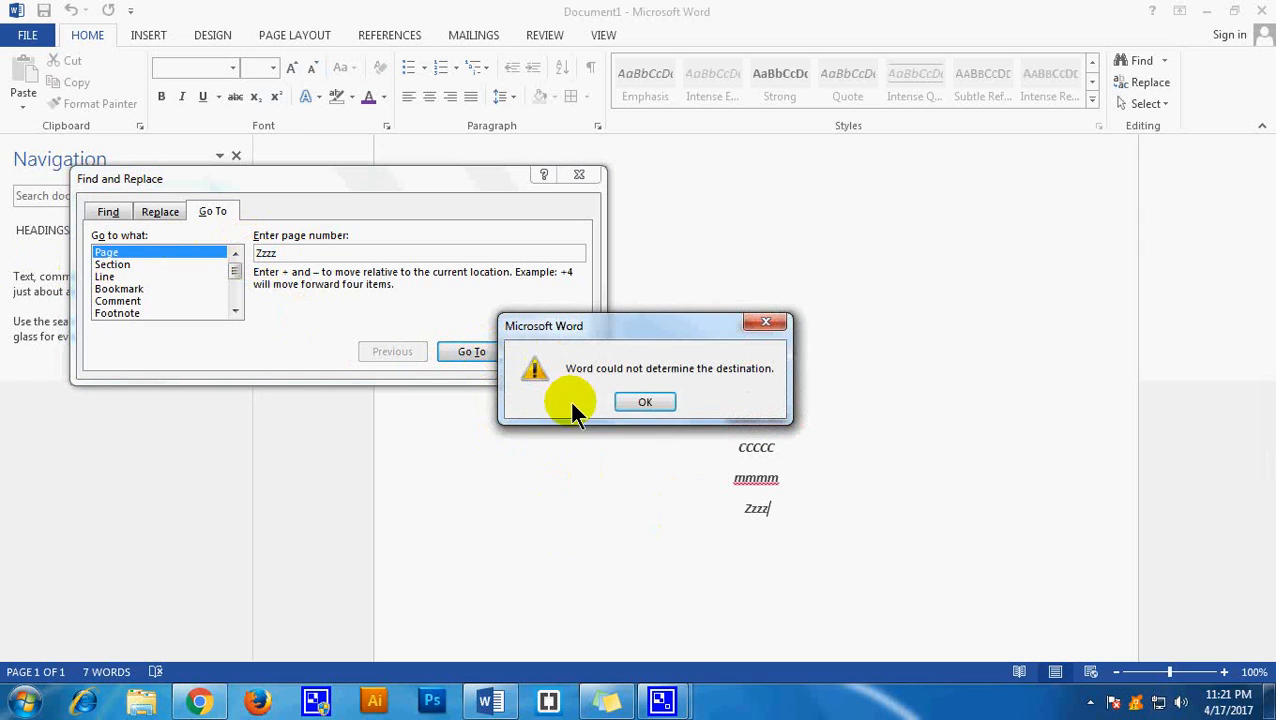
pyautogui.click(645, 403)
pyautogui.click(548, 350)
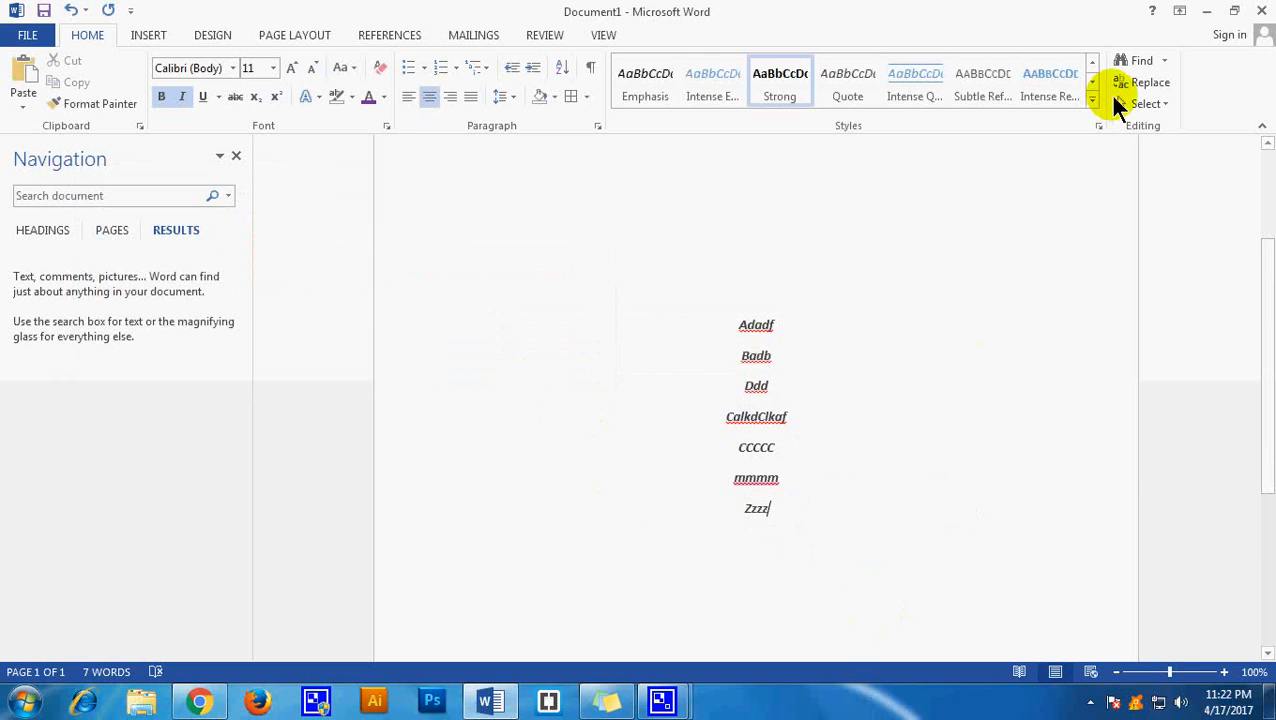
# Step: Try to go to "Zzzz" as the line destination in Find and Replace, and close the dialog
pyautogui.click(1148, 83)
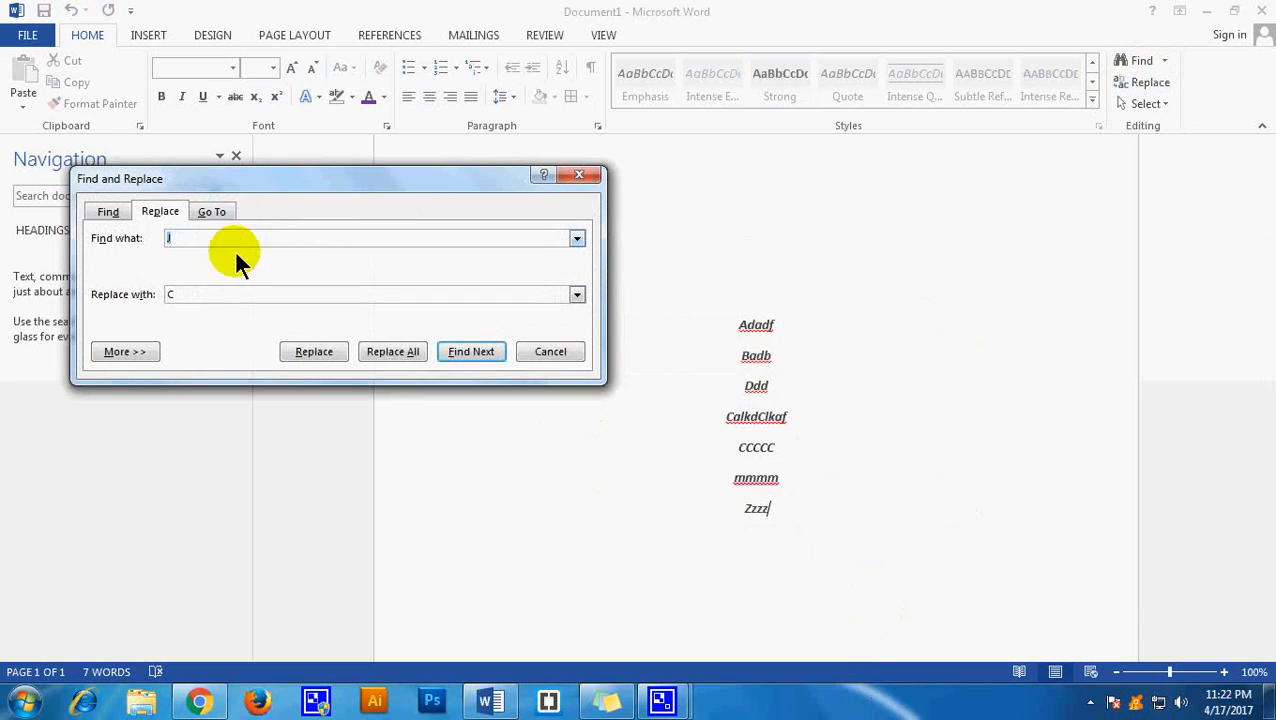
pyautogui.click(216, 212)
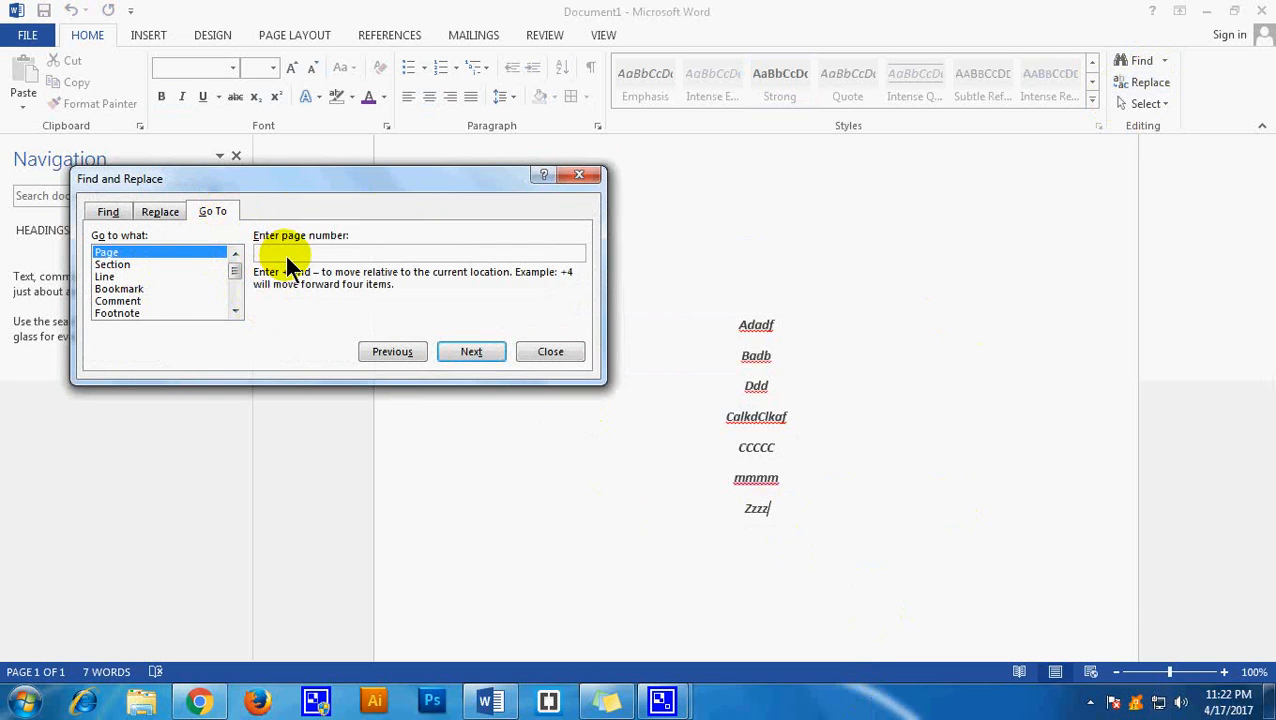
pyautogui.click(108, 276)
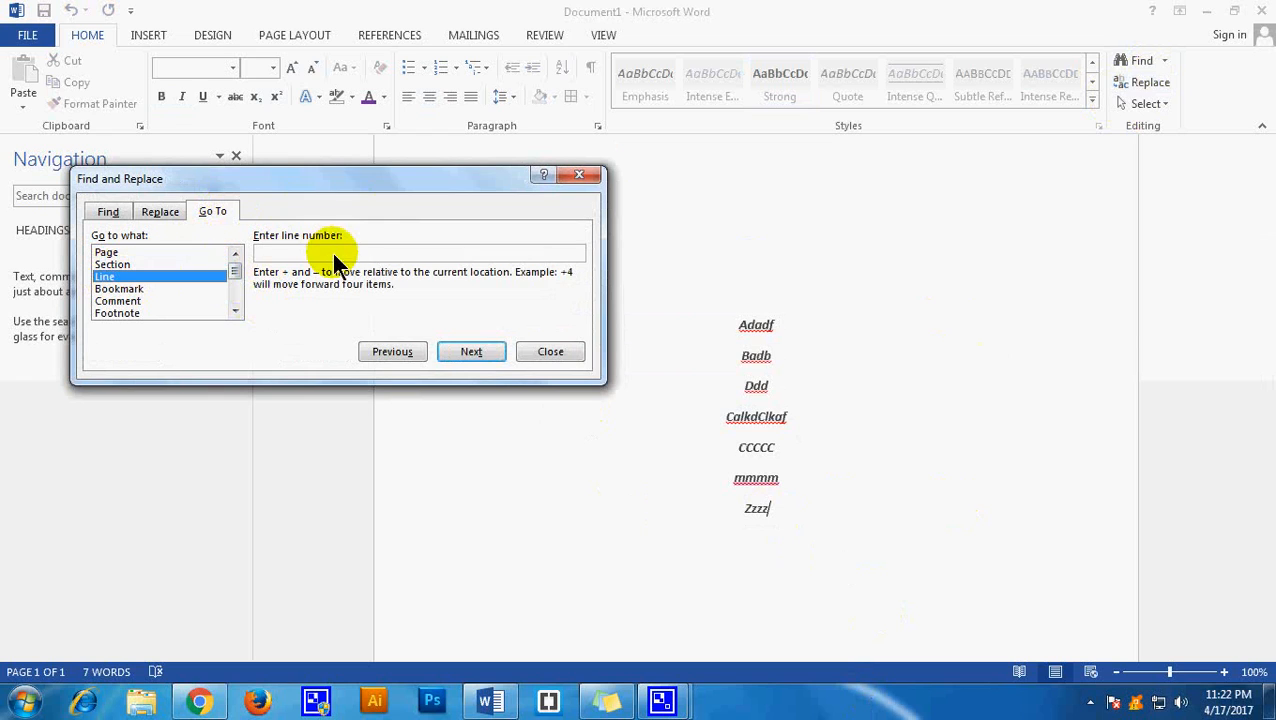
pyautogui.click(277, 252)
pyautogui.write('2')
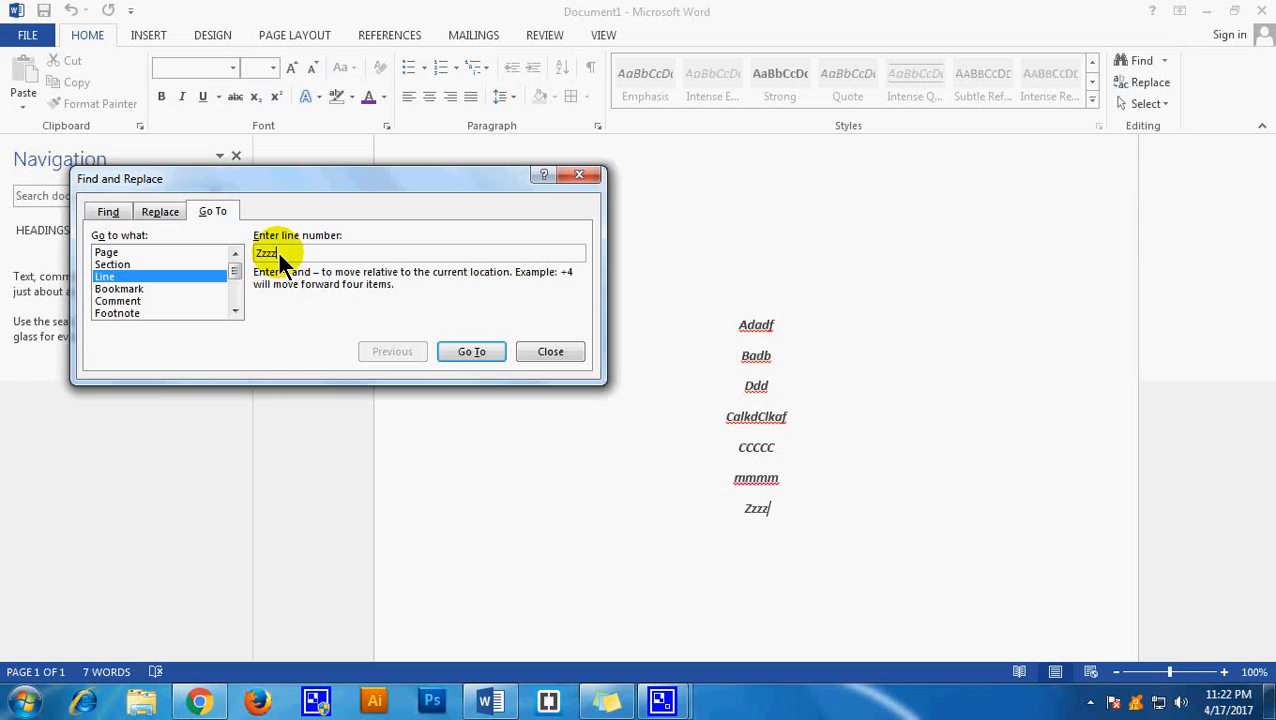
pyautogui.write('zzz')
pyautogui.press('Return')
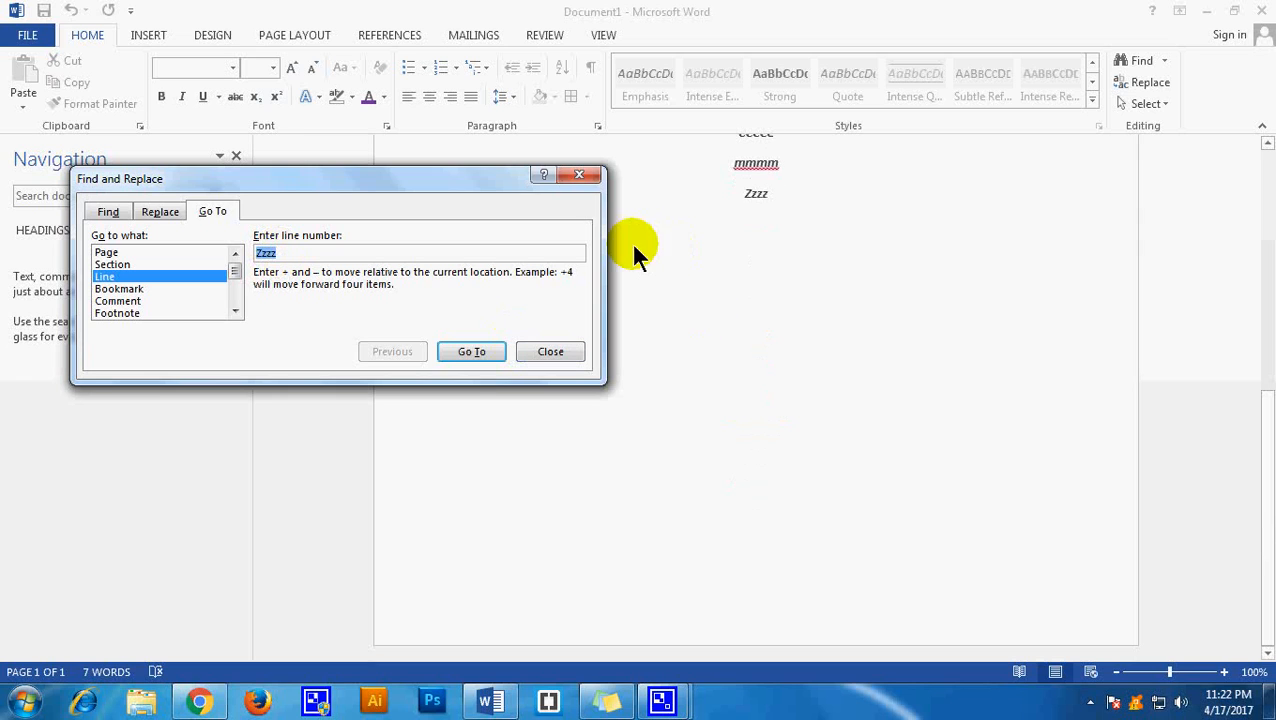
pyautogui.click(567, 350)
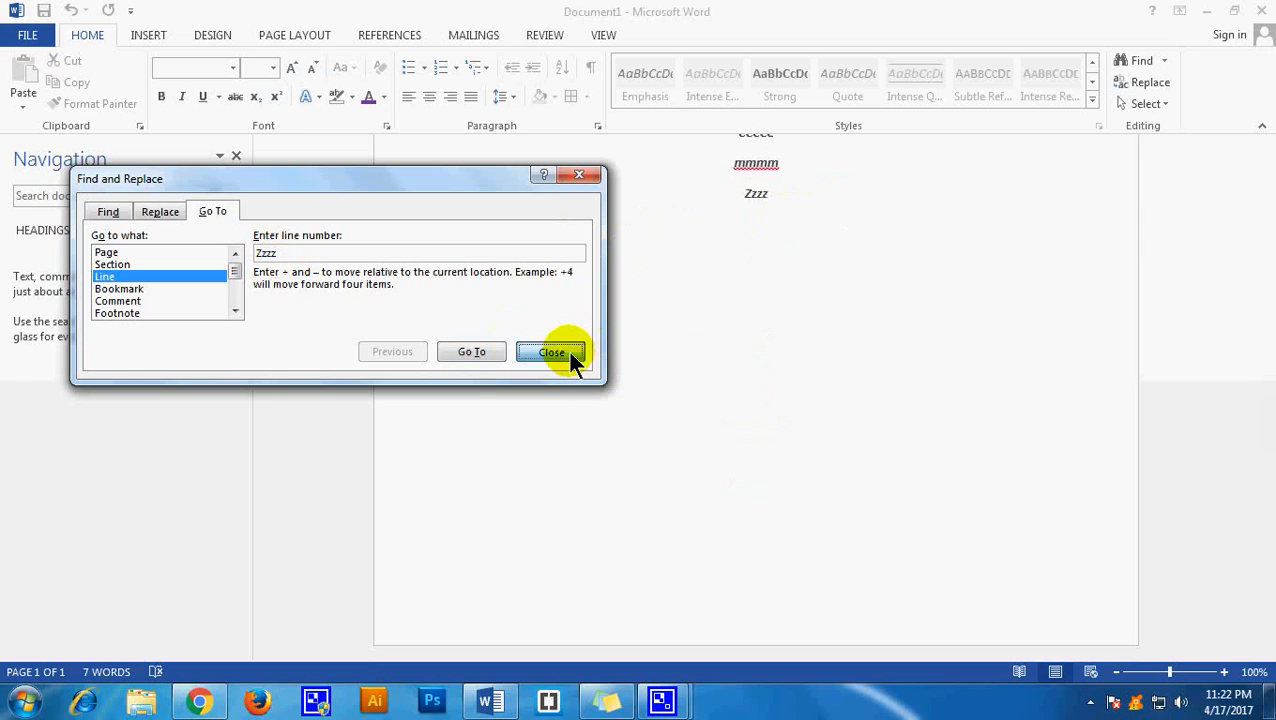
# Step: Close the Navigation pane and left-align the seven sorted lines
pyautogui.scroll(5, 1114, 303)
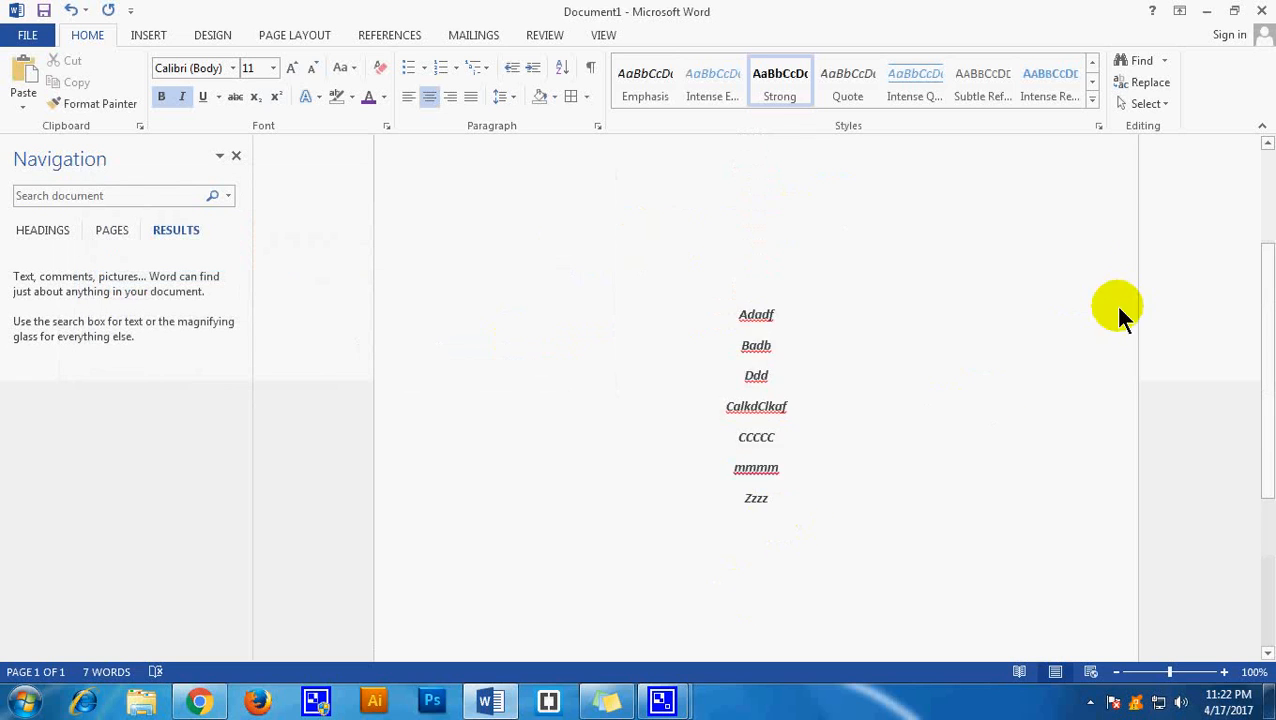
pyautogui.scroll(3, 1114, 303)
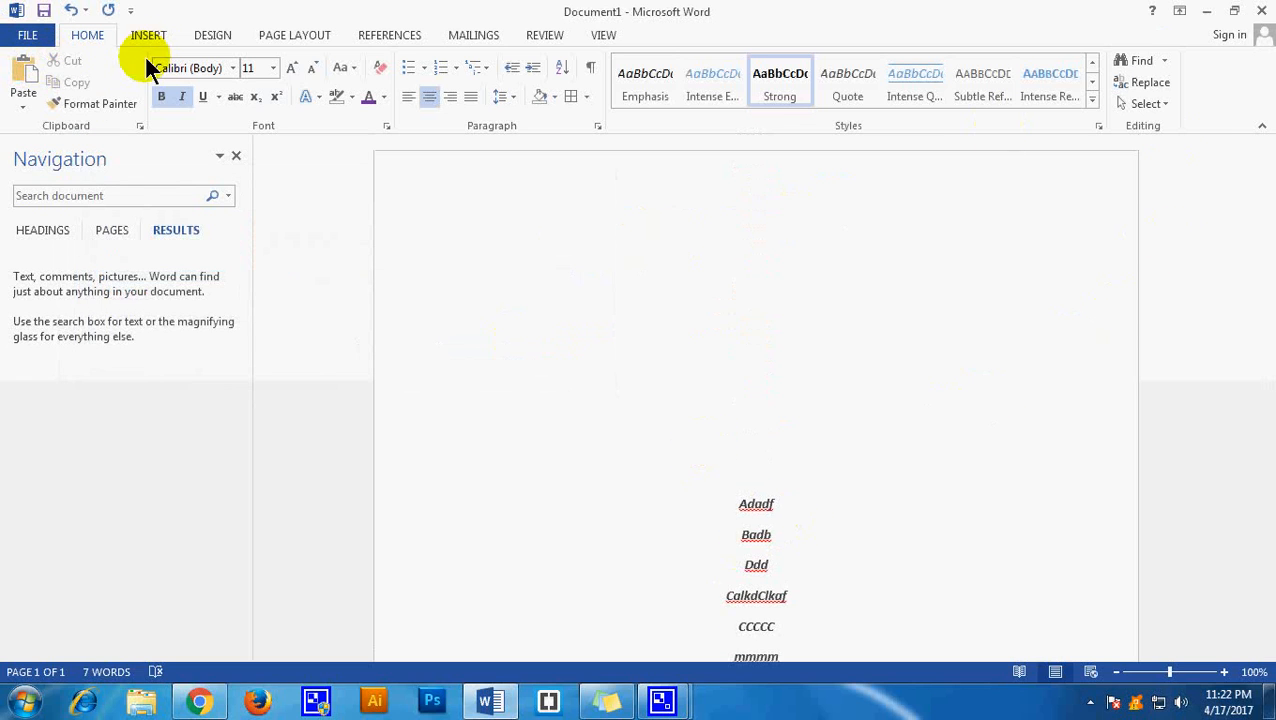
pyautogui.click(237, 157)
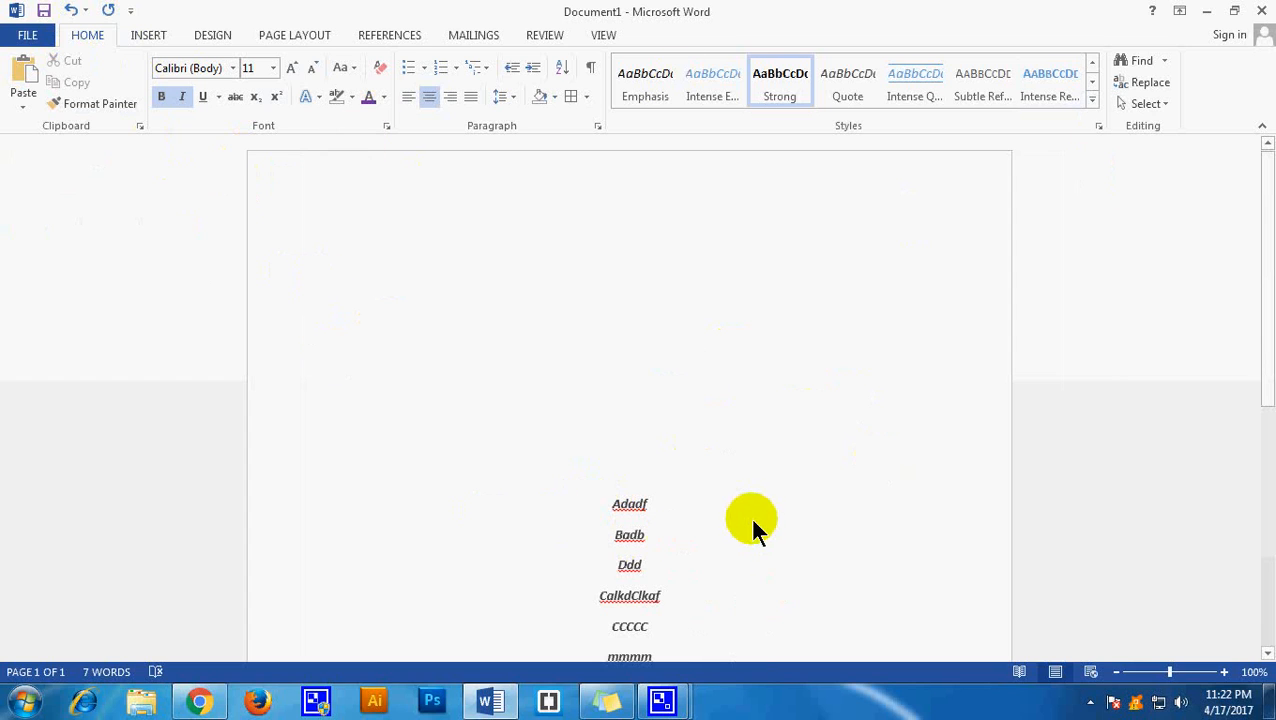
pyautogui.scroll(-5, 752, 517)
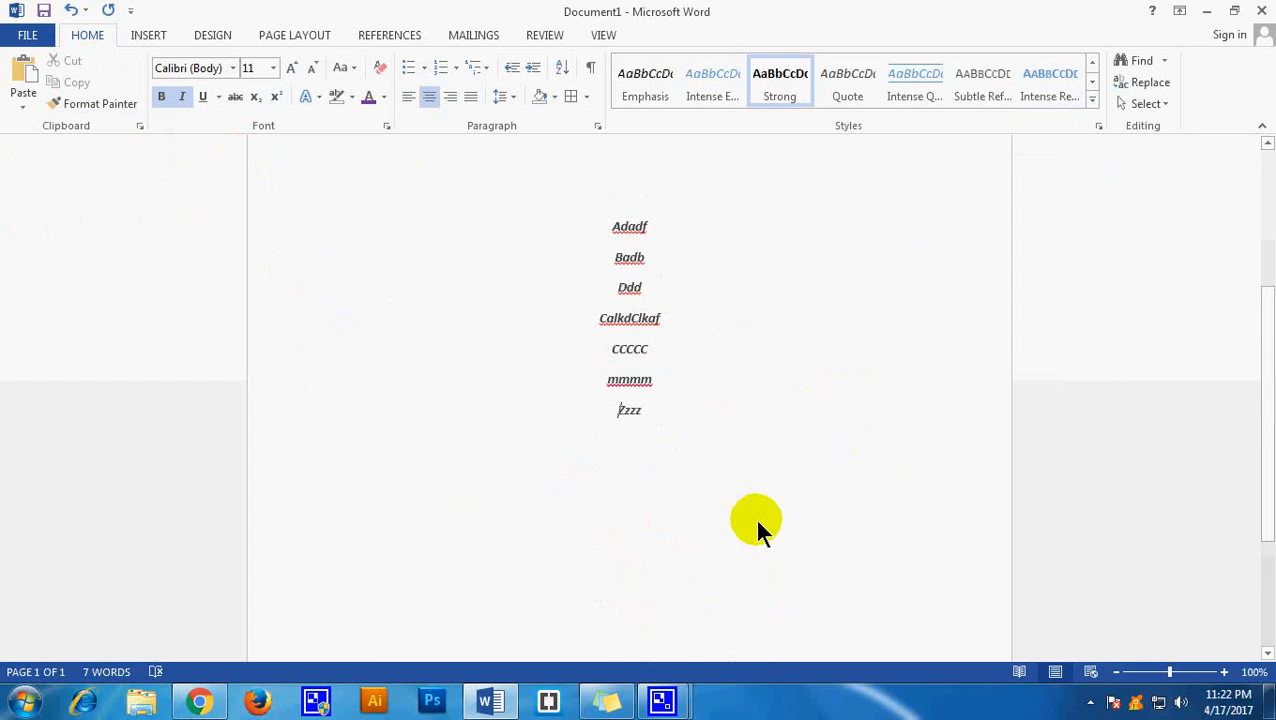
pyautogui.moveTo(758, 512); pyautogui.dragTo(587, 218)
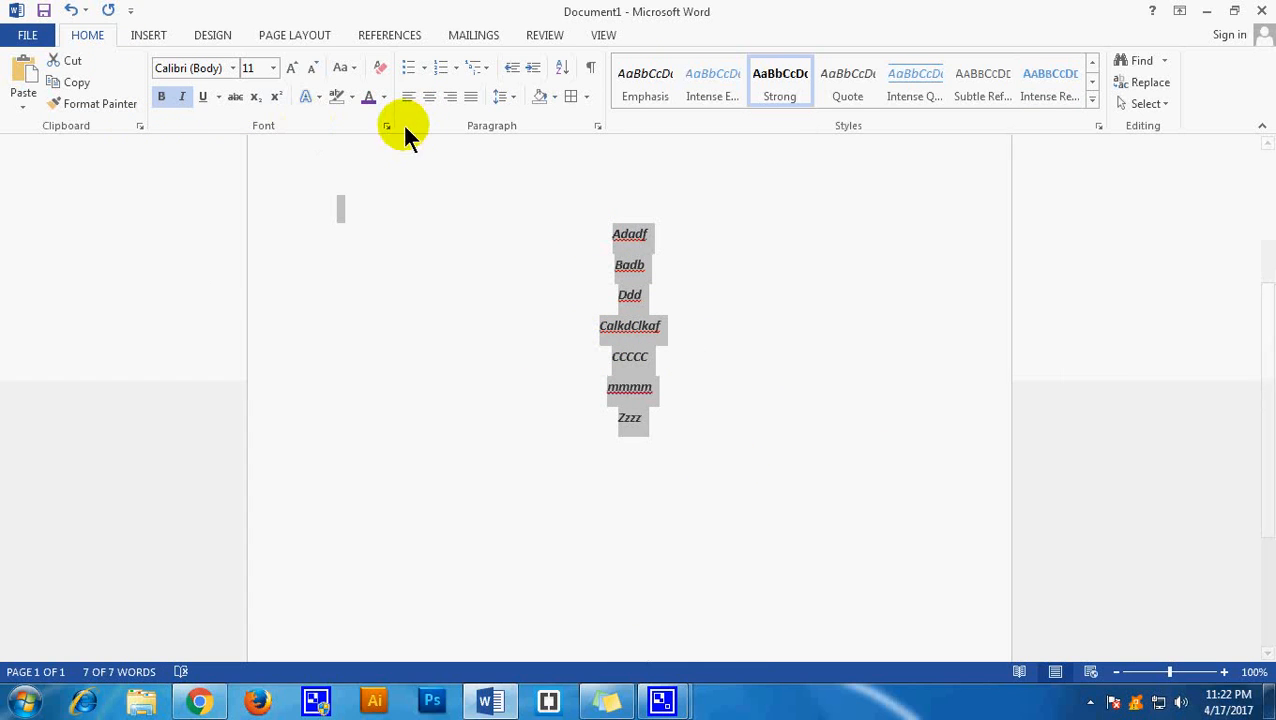
pyautogui.click(409, 97)
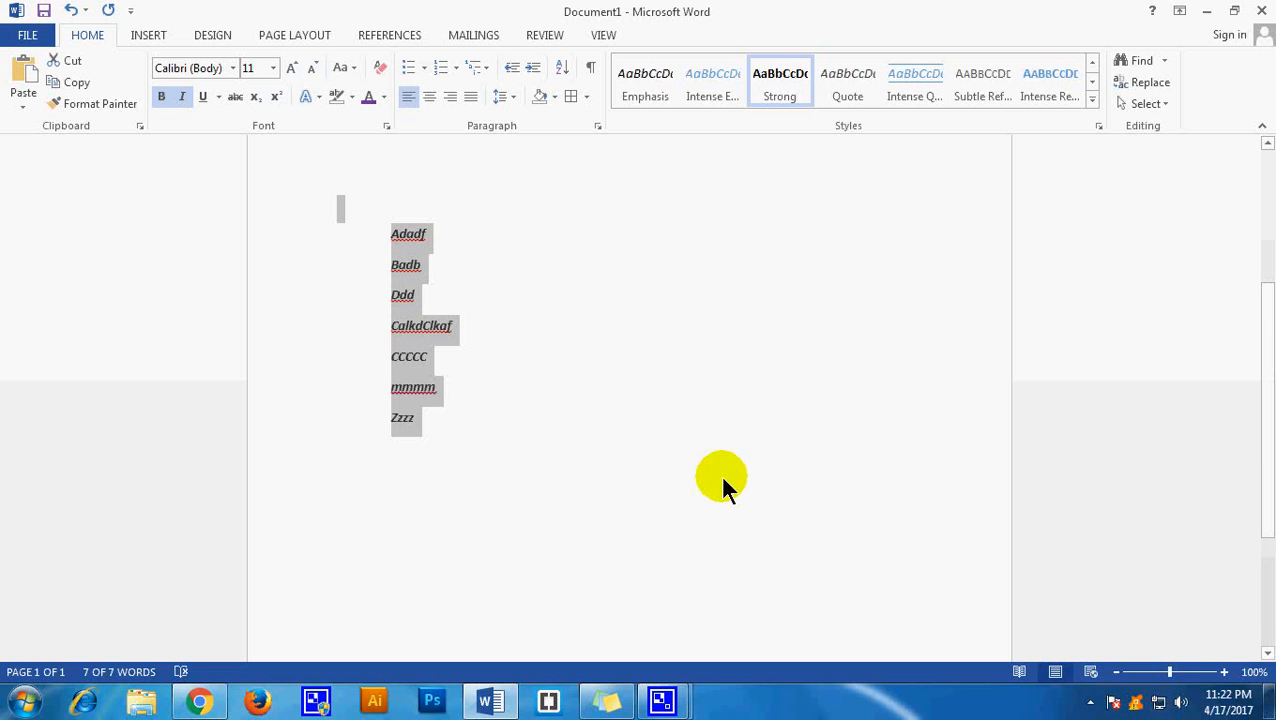
# Step: Switch to Chrome, load youtube.com in a new tab and view the signed-in account's own channel page
pyautogui.click(206, 704)
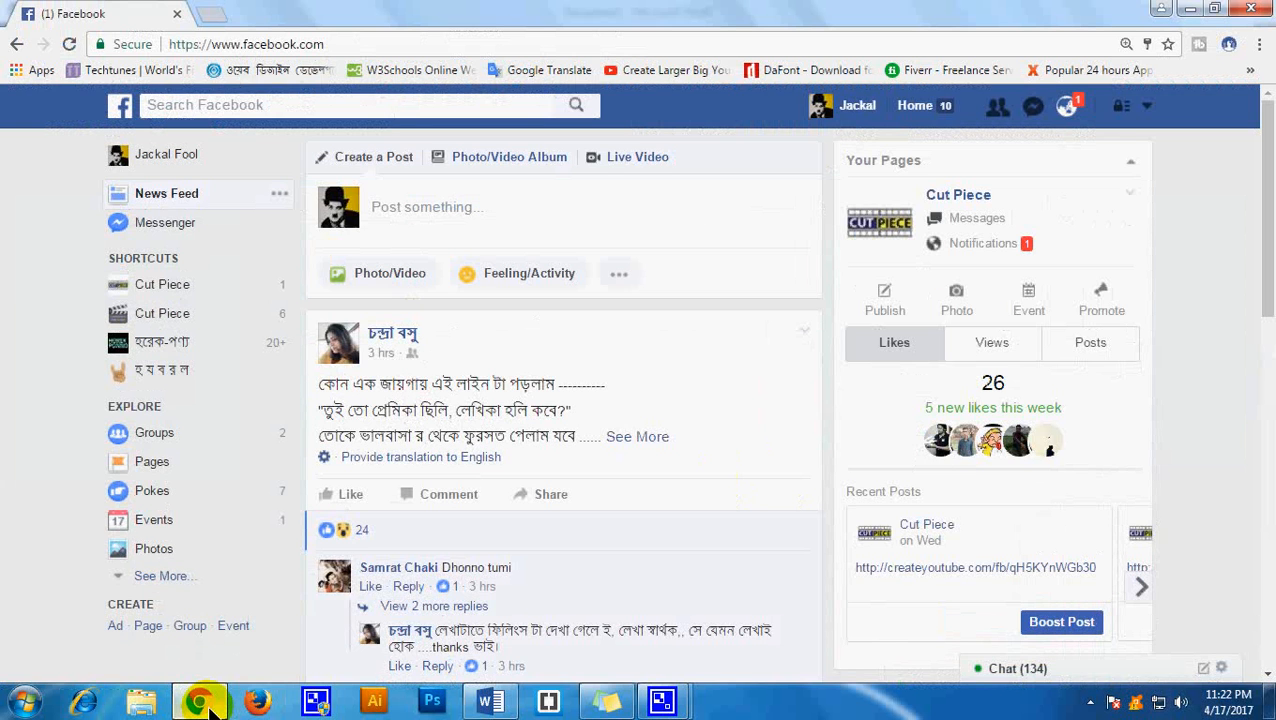
pyautogui.click(203, 12)
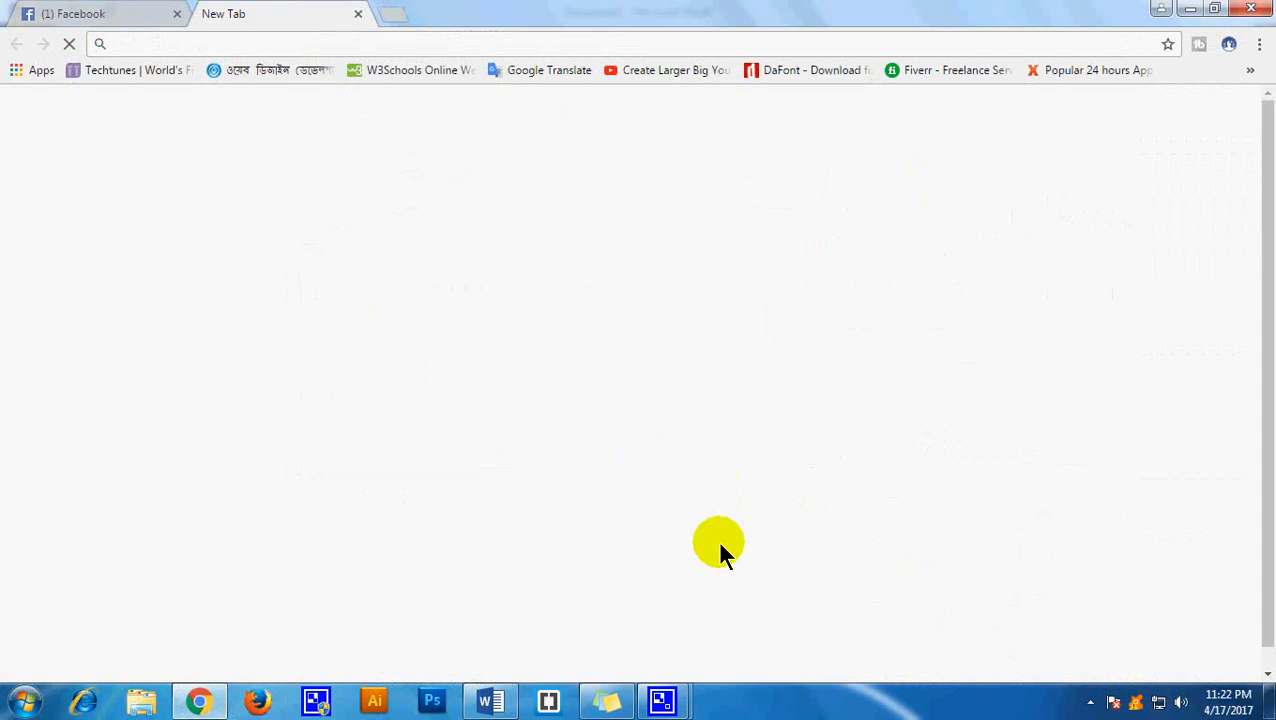
pyautogui.write('ou')
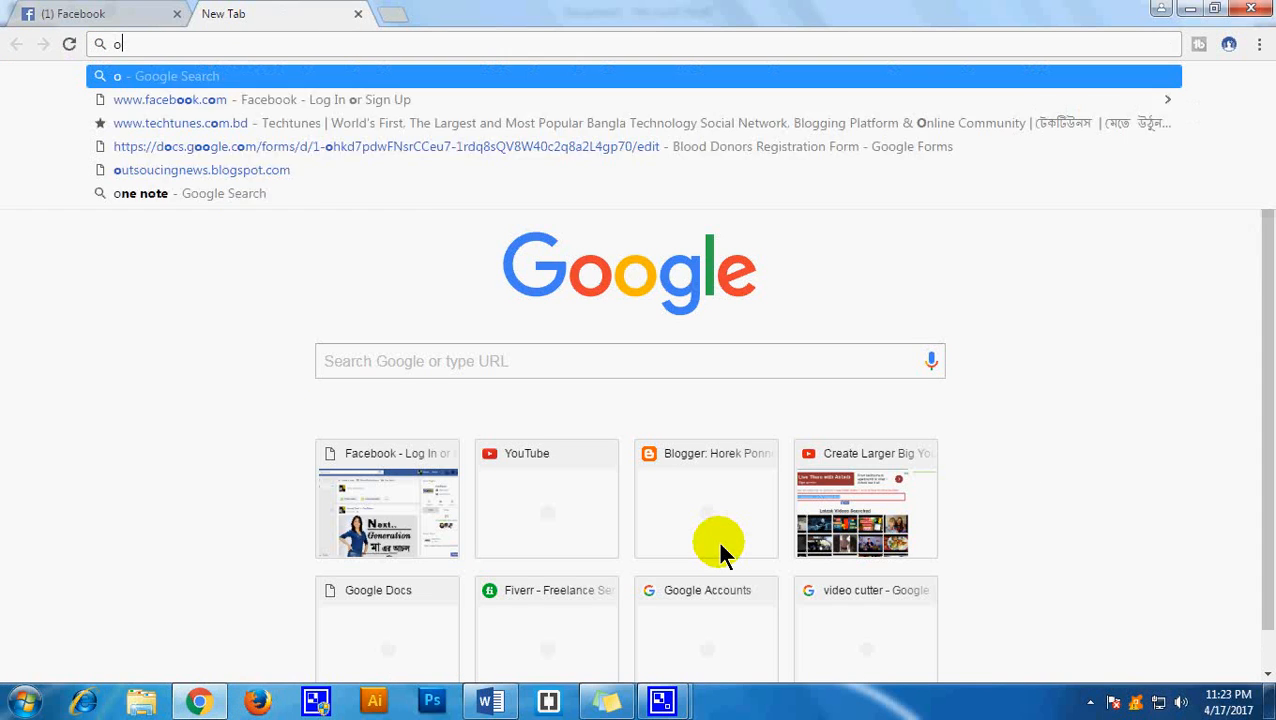
pyautogui.press('BackSpace')
pyautogui.press('BackSpace')
pyautogui.press('BackSpace')
pyautogui.write('youtube.com')
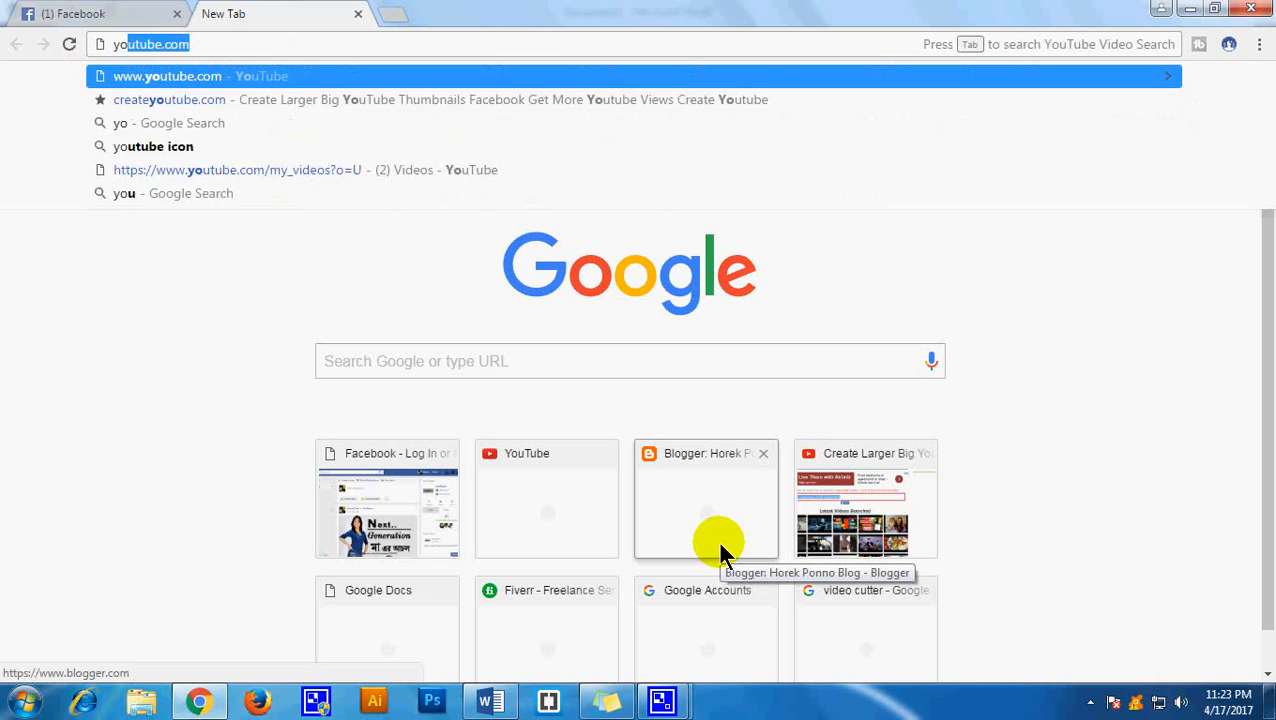
pyautogui.press('Return')
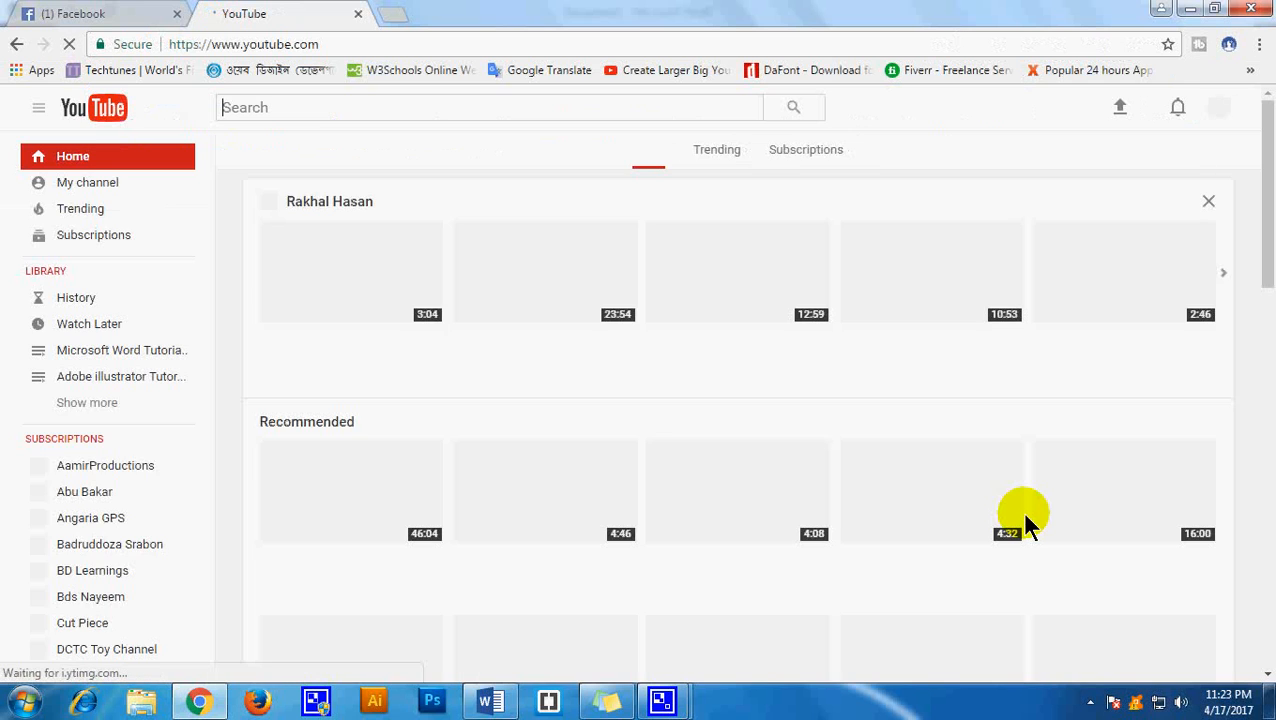
pyautogui.click(100, 182)
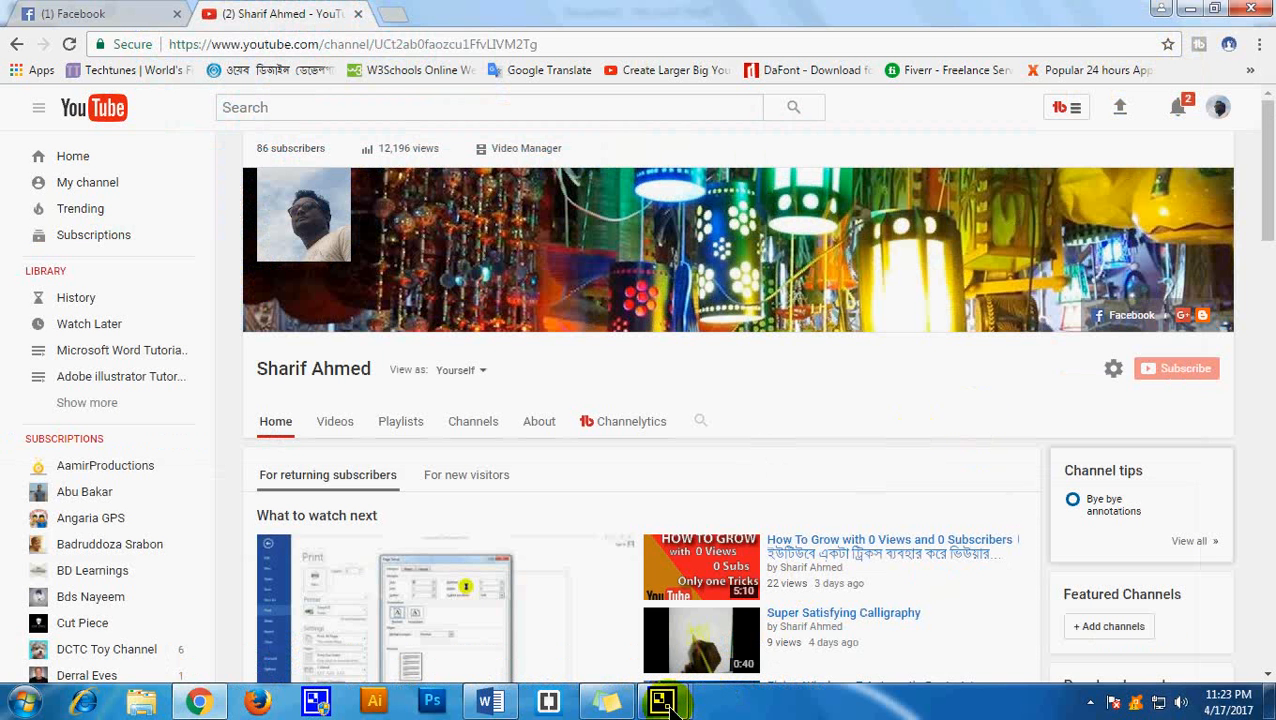
pyautogui.moveTo(661, 694)
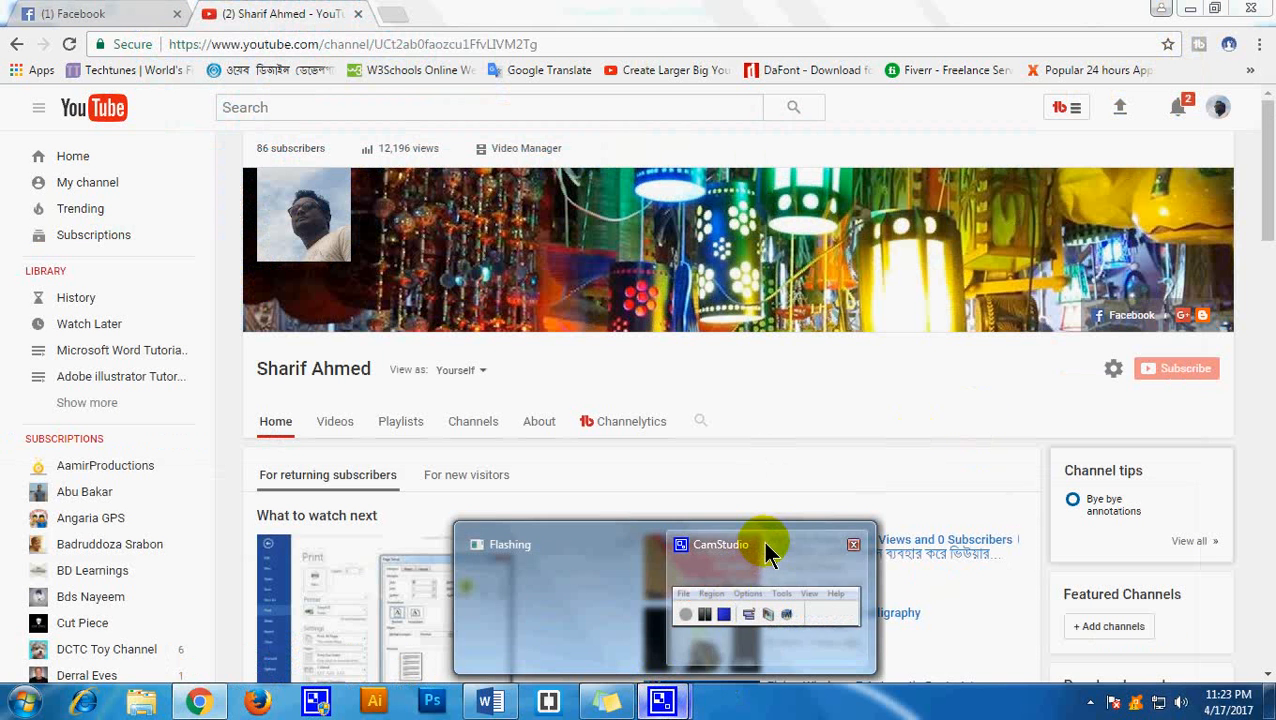